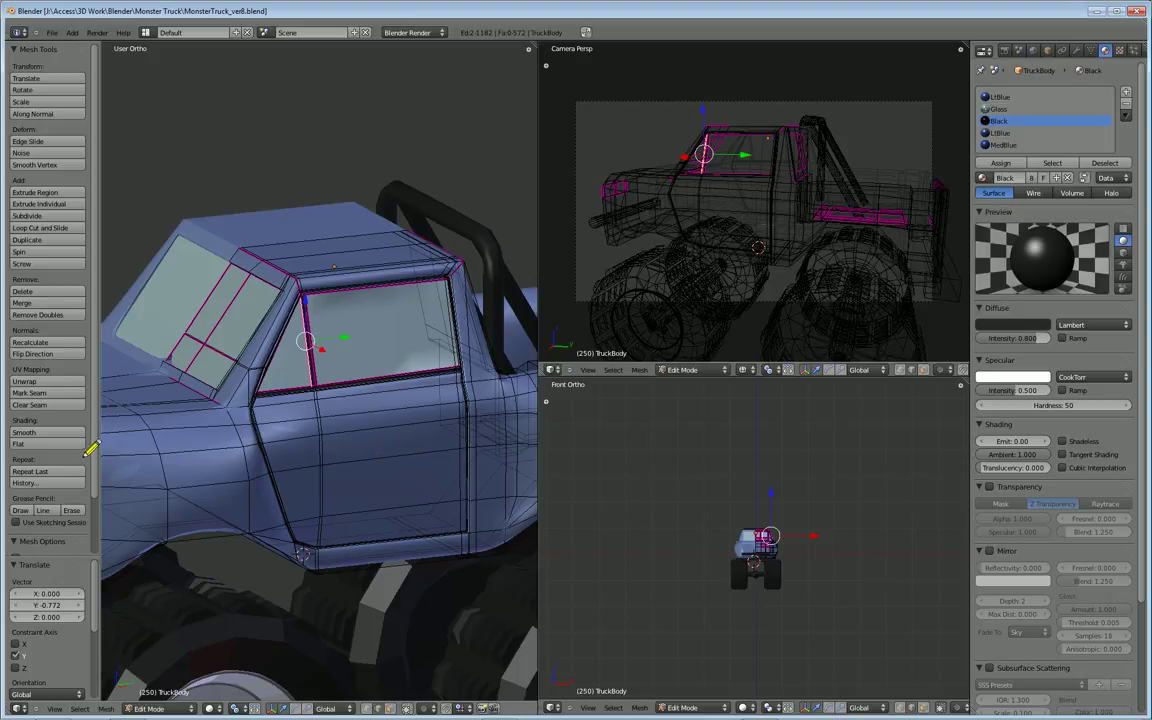
Examine the truck cab's door and side window in the viewport and in a test render.
{"action": "middle_click_drag", "start_coordinate": [431, 449], "coordinate": [360, 411]}
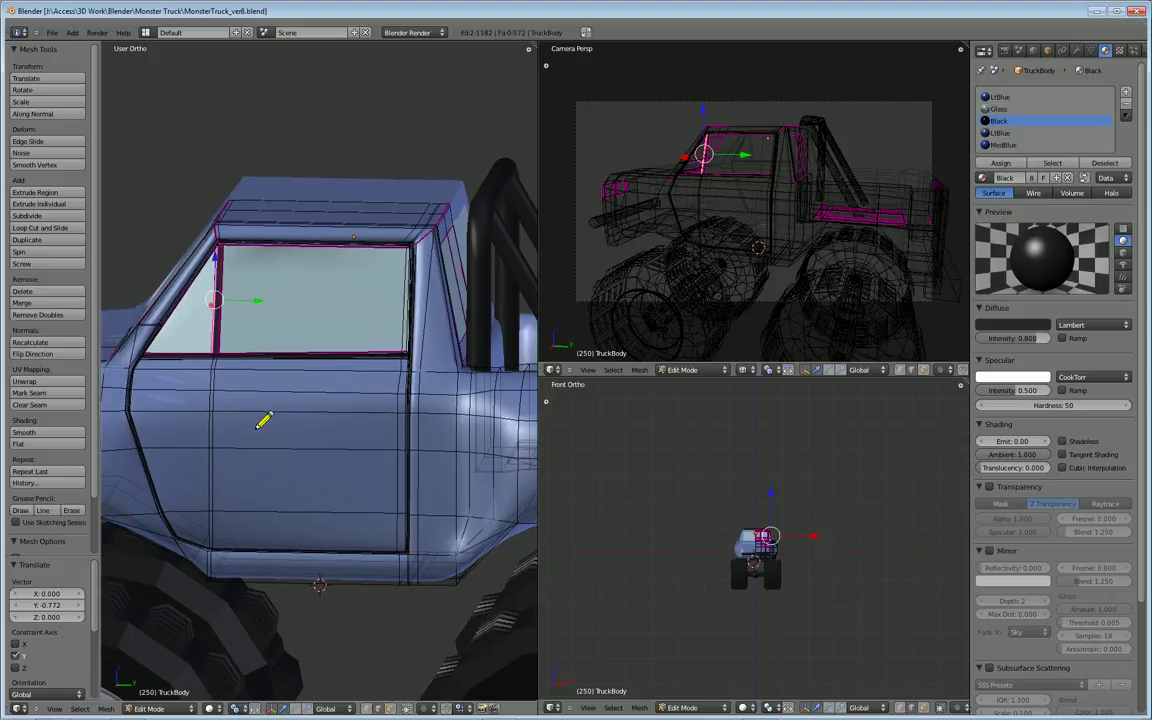
{"action": "middle_click_drag", "start_coordinate": [265, 417], "coordinate": [308, 468]}
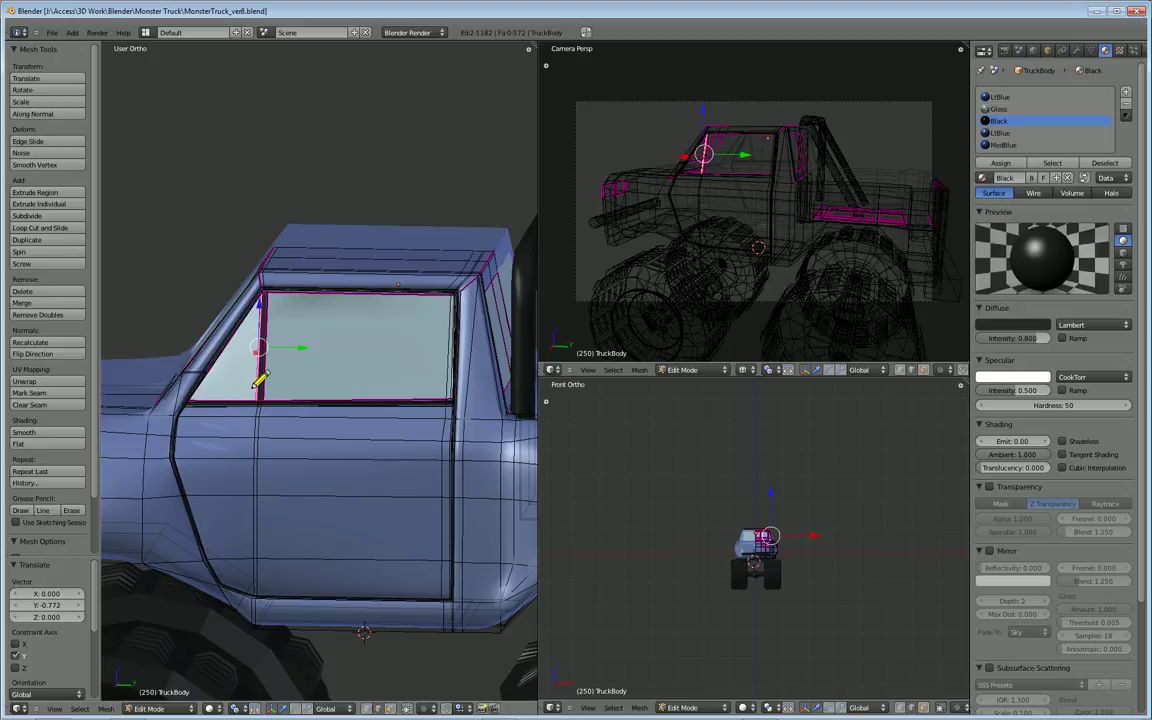
{"action": "scroll", "coordinate": [265, 440], "scroll_direction": "up", "scroll_amount": 2}
{"action": "middle_click_drag", "start_coordinate": [265, 442], "coordinate": [316, 476], "text": "shift"}
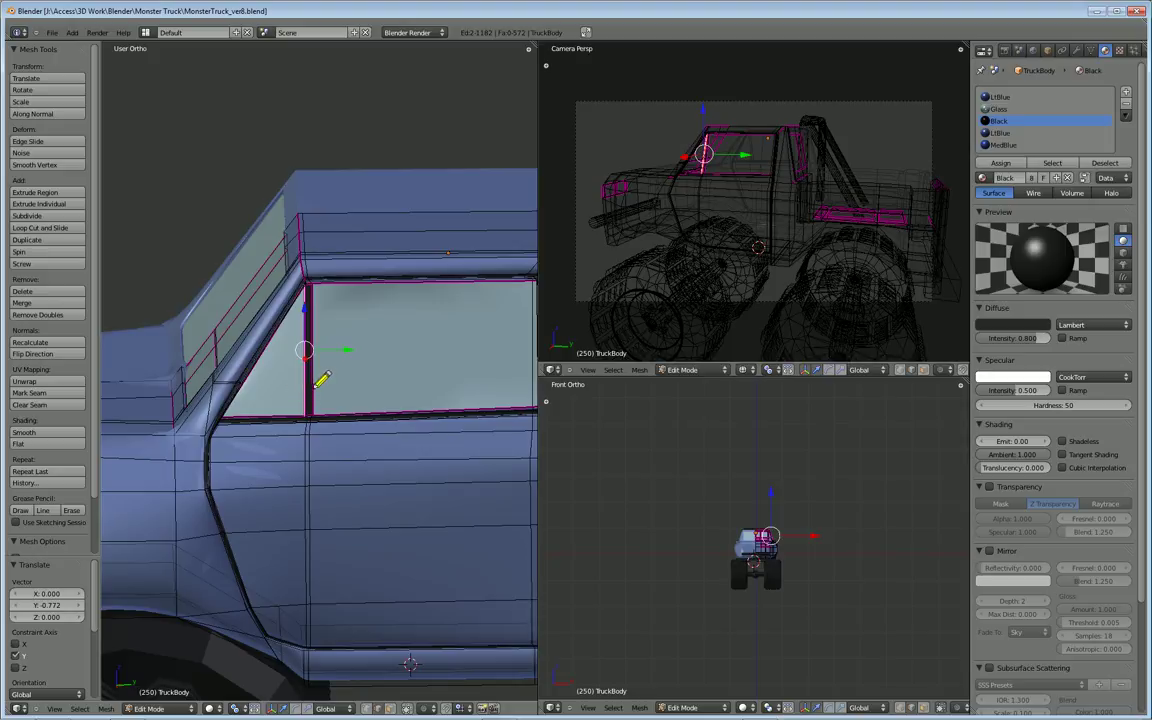
{"action": "middle_click_drag", "start_coordinate": [330, 424], "coordinate": [365, 489]}
{"action": "key", "text": "F12"}
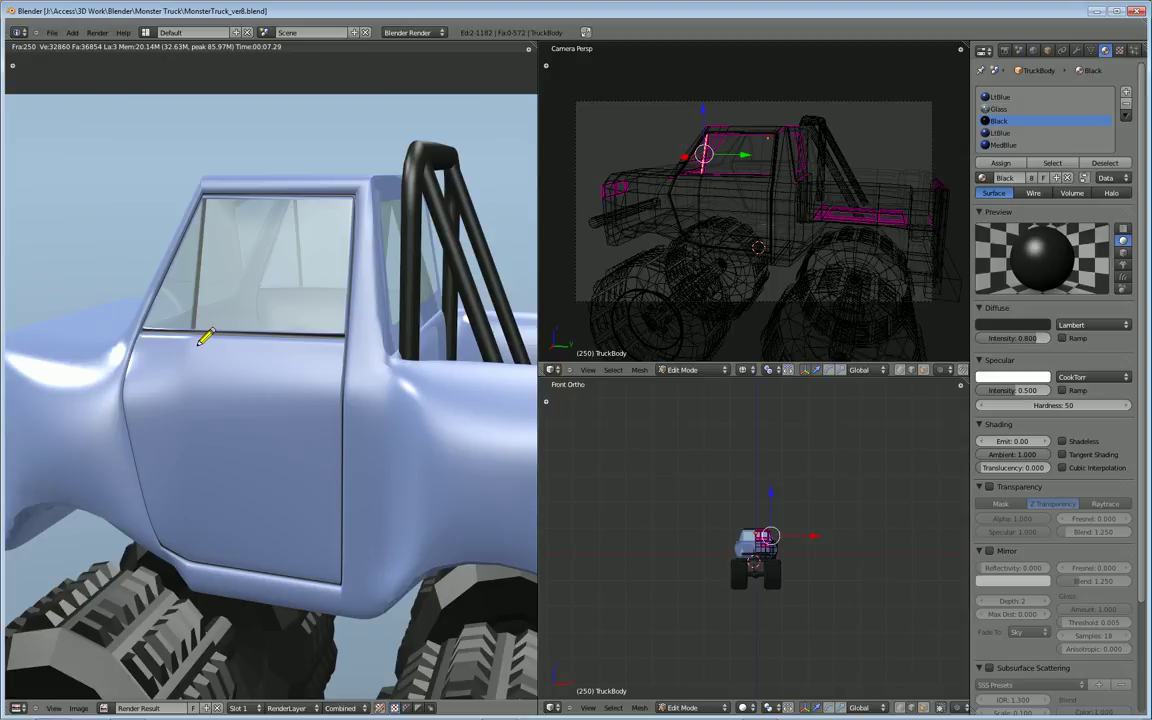
{"action": "key", "text": "Escape"}
{"action": "middle_click_drag", "start_coordinate": [205, 338], "coordinate": [420, 472]}
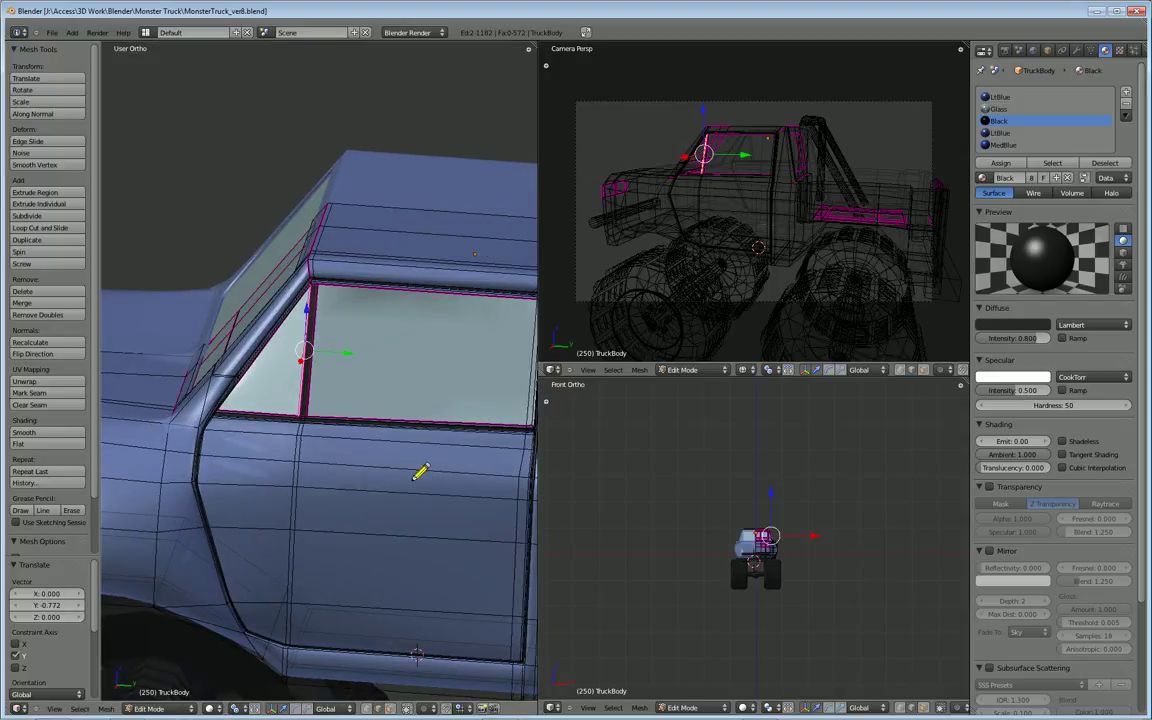
Insert a vertical edge loop through the cab door and window, between the window divider and the door's rear edge.
{"action": "middle_click_drag", "start_coordinate": [746, 570], "coordinate": [816, 568]}
{"action": "key", "text": "KP_3"}
{"action": "scroll", "coordinate": [775, 530], "scroll_direction": "up", "scroll_amount": 6}
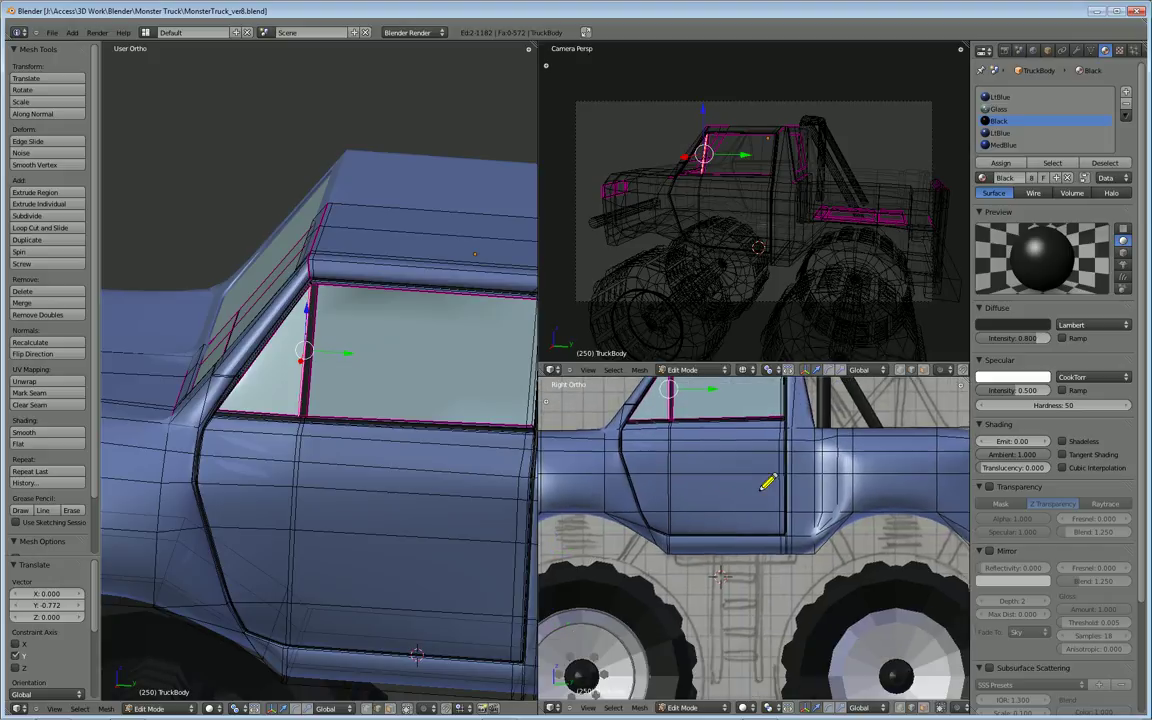
{"action": "scroll", "coordinate": [765, 489], "scroll_direction": "down", "scroll_amount": 2, "text": "shift"}
{"action": "mouse_move", "coordinate": [762, 476]}
{"action": "middle_mouse_down"}
{"action": "mouse_move", "coordinate": [764, 517]}
{"action": "mouse_move", "coordinate": [780, 473]}
{"action": "middle_mouse_up"}
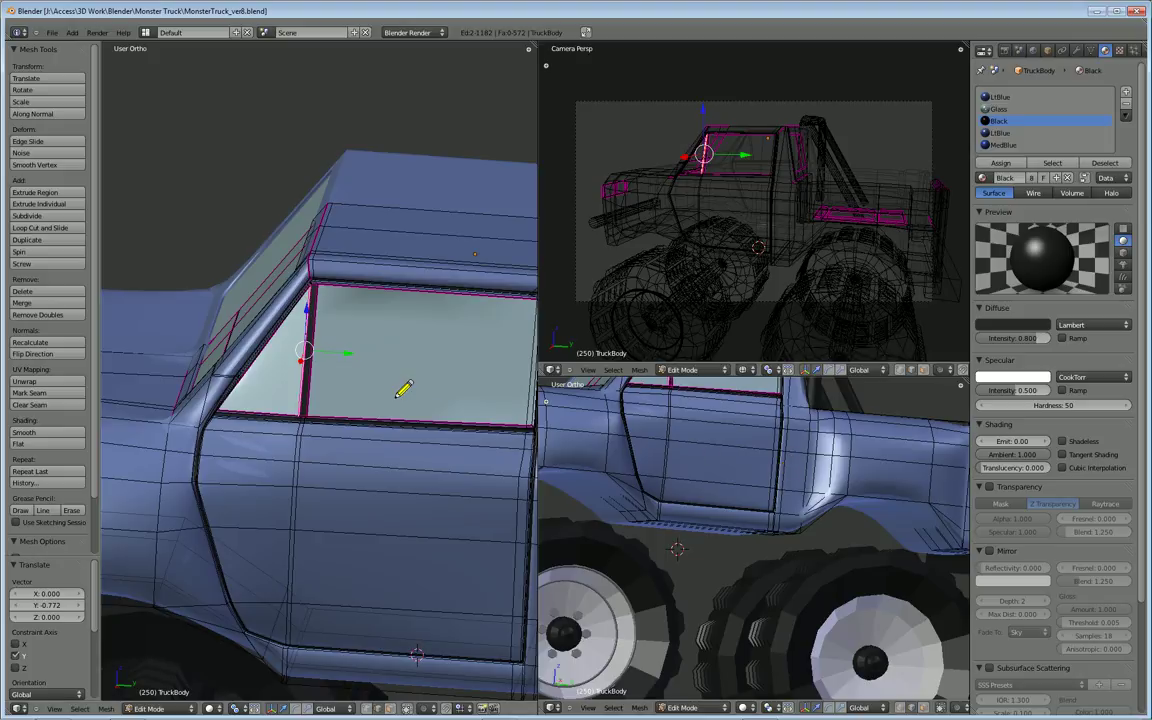
{"action": "key", "text": "KP_3"}
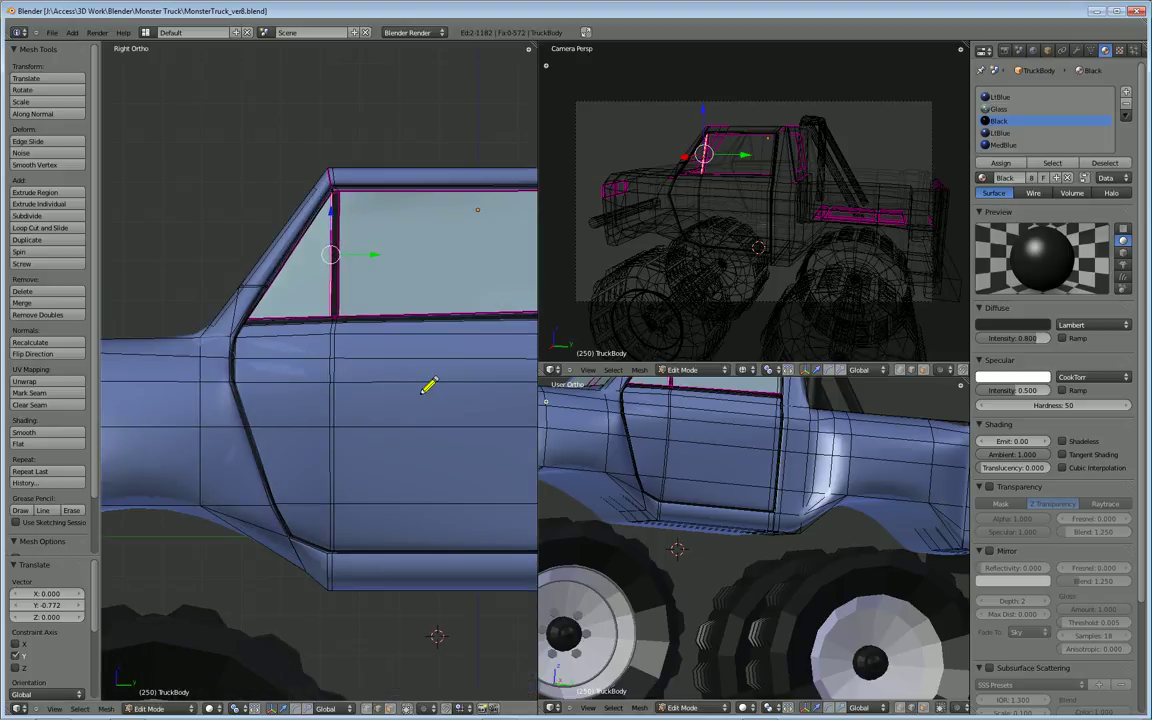
{"action": "scroll", "coordinate": [327, 406], "scroll_direction": "down", "scroll_amount": 2}
{"action": "scroll", "coordinate": [330, 398], "scroll_direction": "up", "scroll_amount": 1}
{"action": "scroll", "coordinate": [330, 398], "scroll_direction": "down", "scroll_amount": 1}
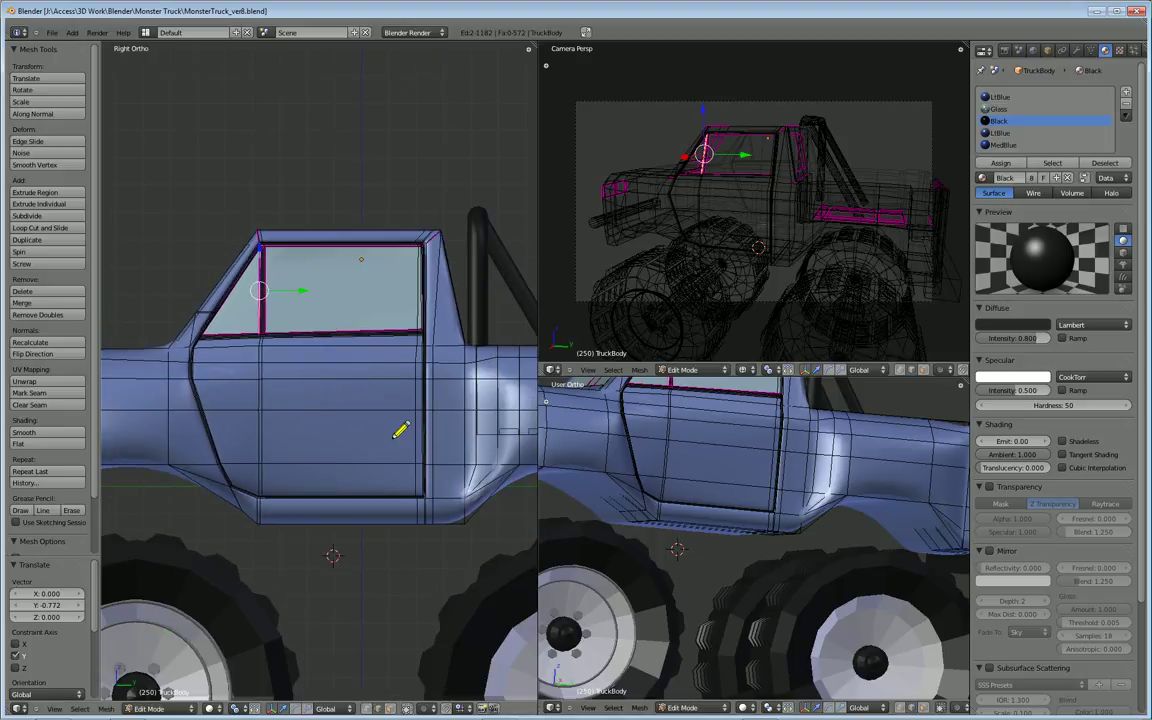
{"action": "scroll", "coordinate": [396, 438], "scroll_direction": "up", "scroll_amount": 2}
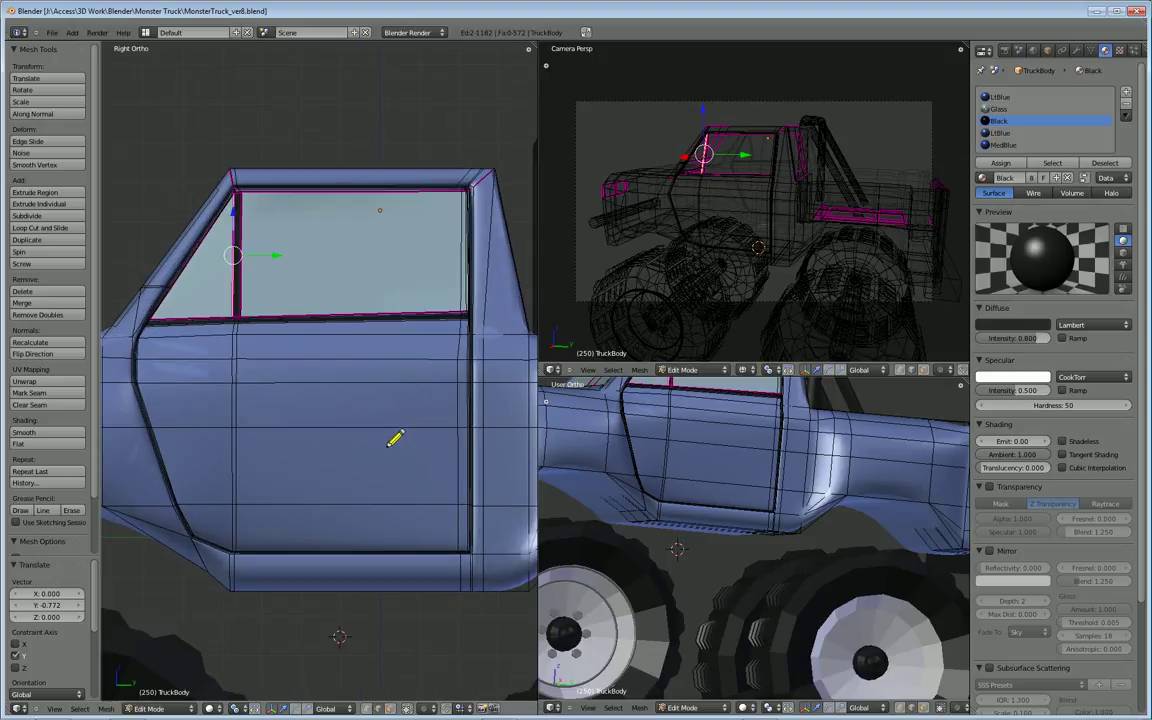
{"action": "key", "text": "ctrl+Up"}
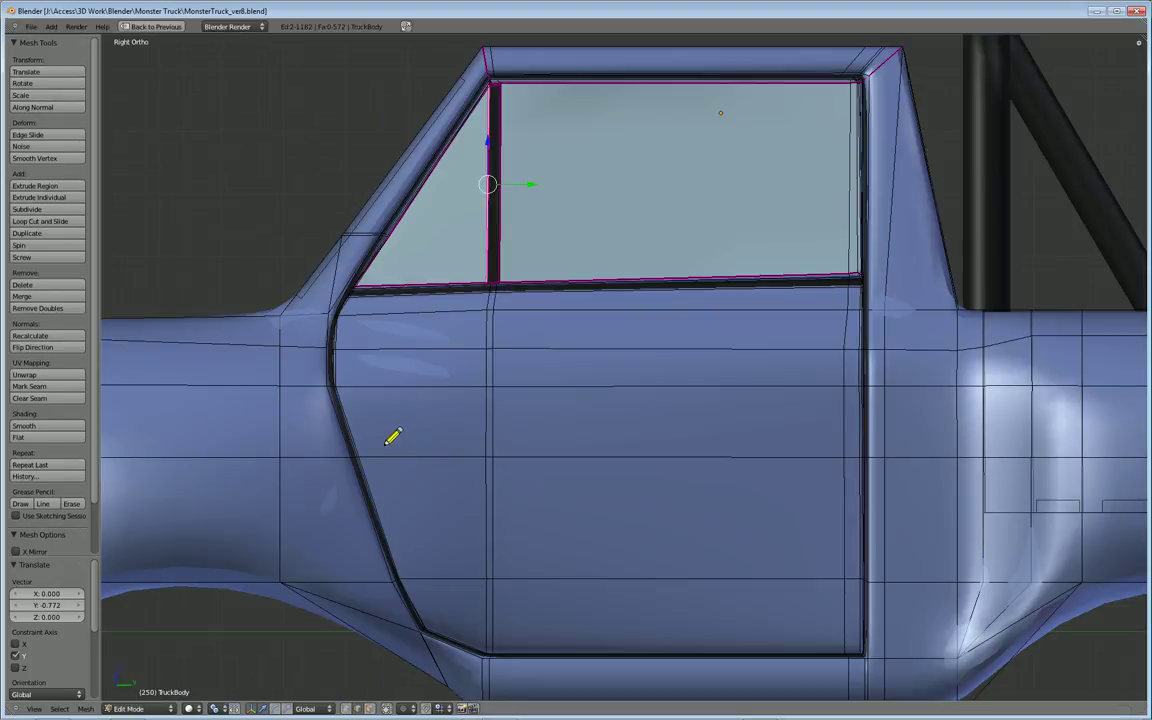
{"action": "middle_click_drag", "start_coordinate": [663, 478], "coordinate": [419, 468], "text": "shift"}
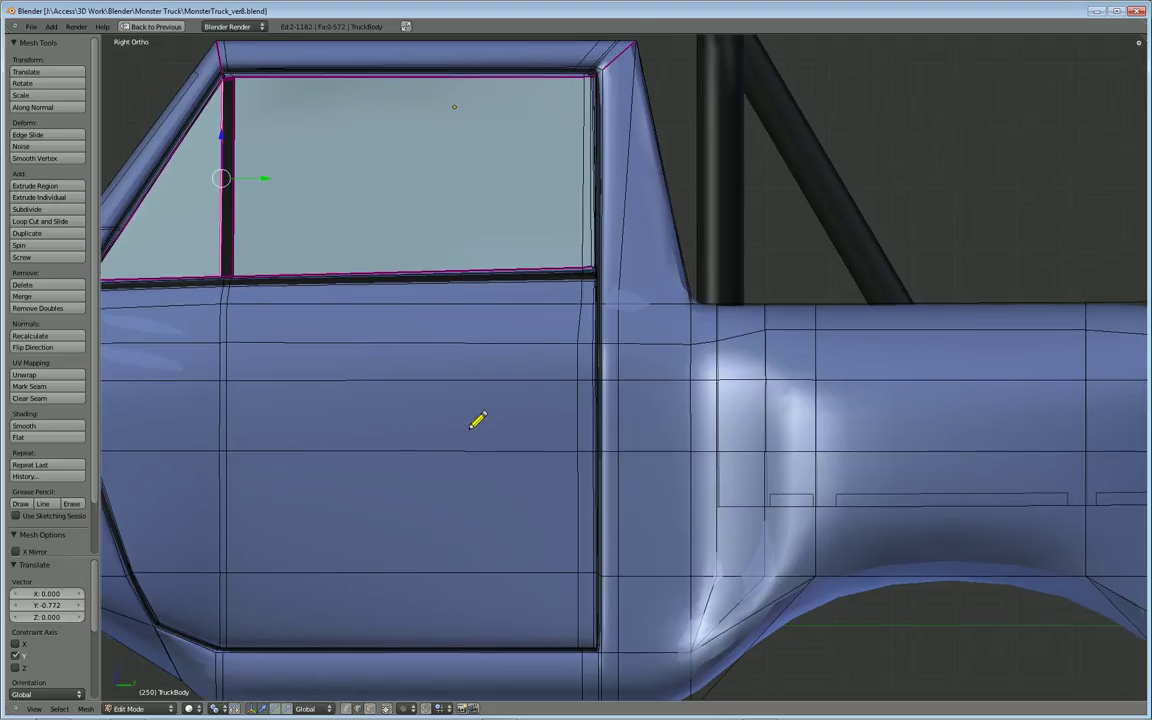
{"action": "middle_click_drag", "start_coordinate": [471, 427], "coordinate": [412, 443], "text": "shift"}
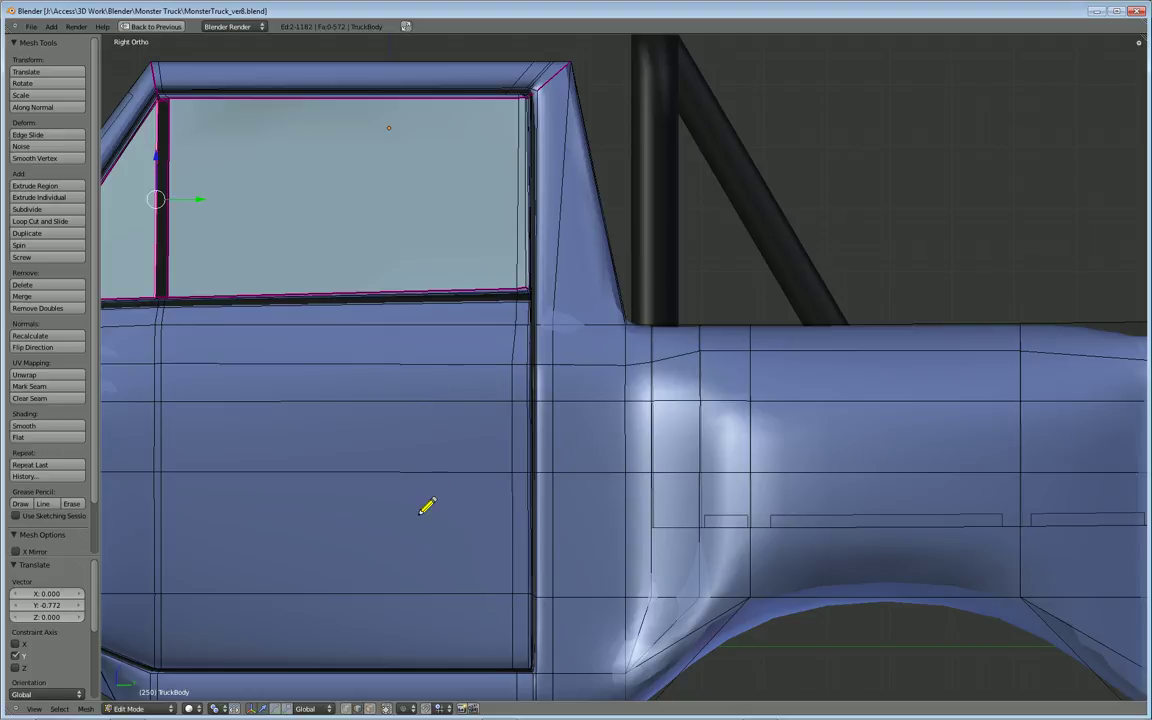
{"action": "scroll", "coordinate": [426, 505], "scroll_direction": "down", "scroll_amount": 2}
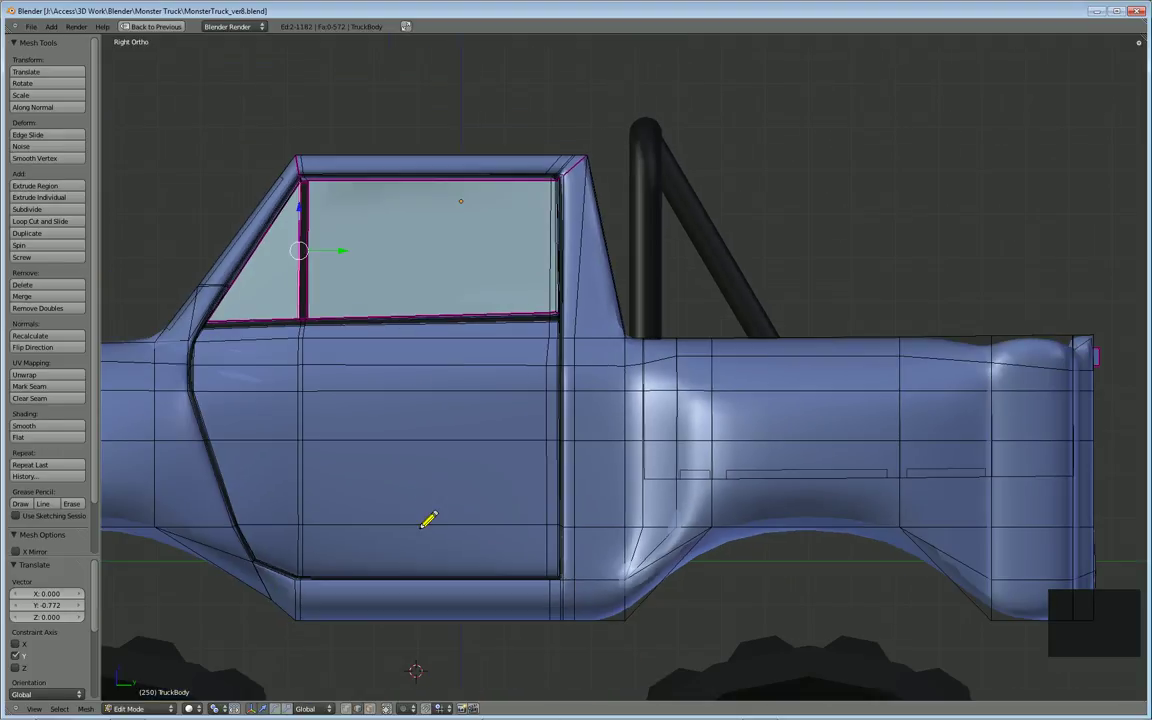
{"action": "key", "text": "ctrl+r"}
{"action": "left_click", "coordinate": [443, 594]}
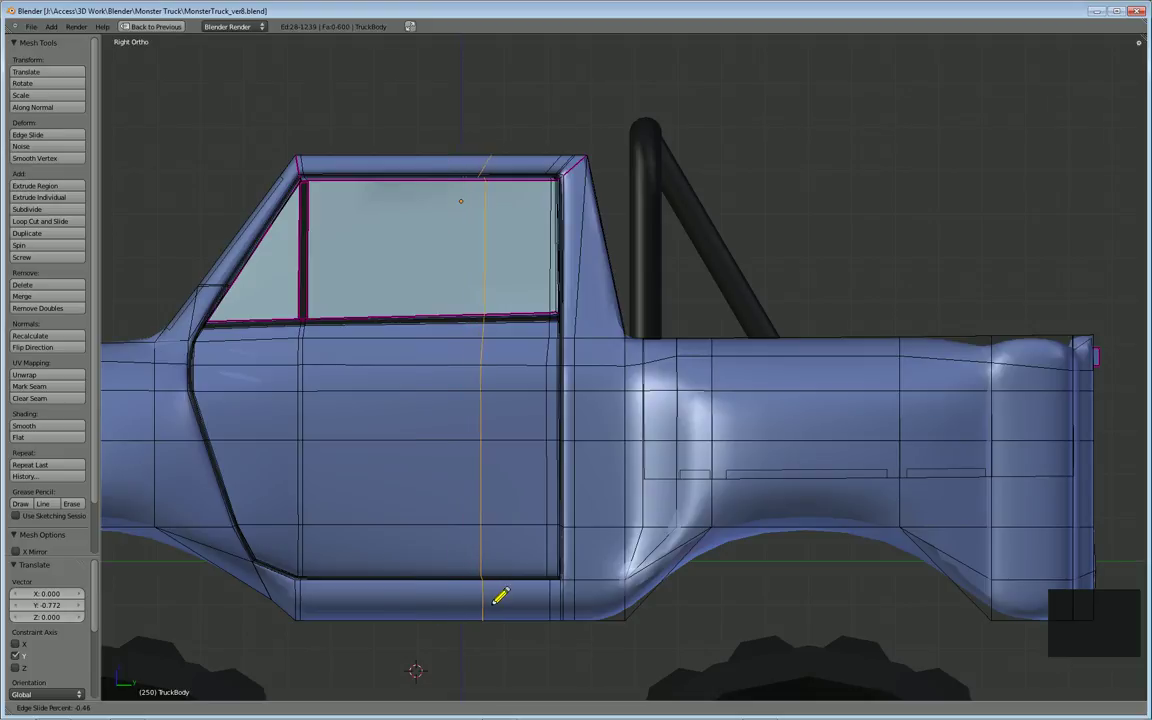
{"action": "left_click", "coordinate": [489, 597]}
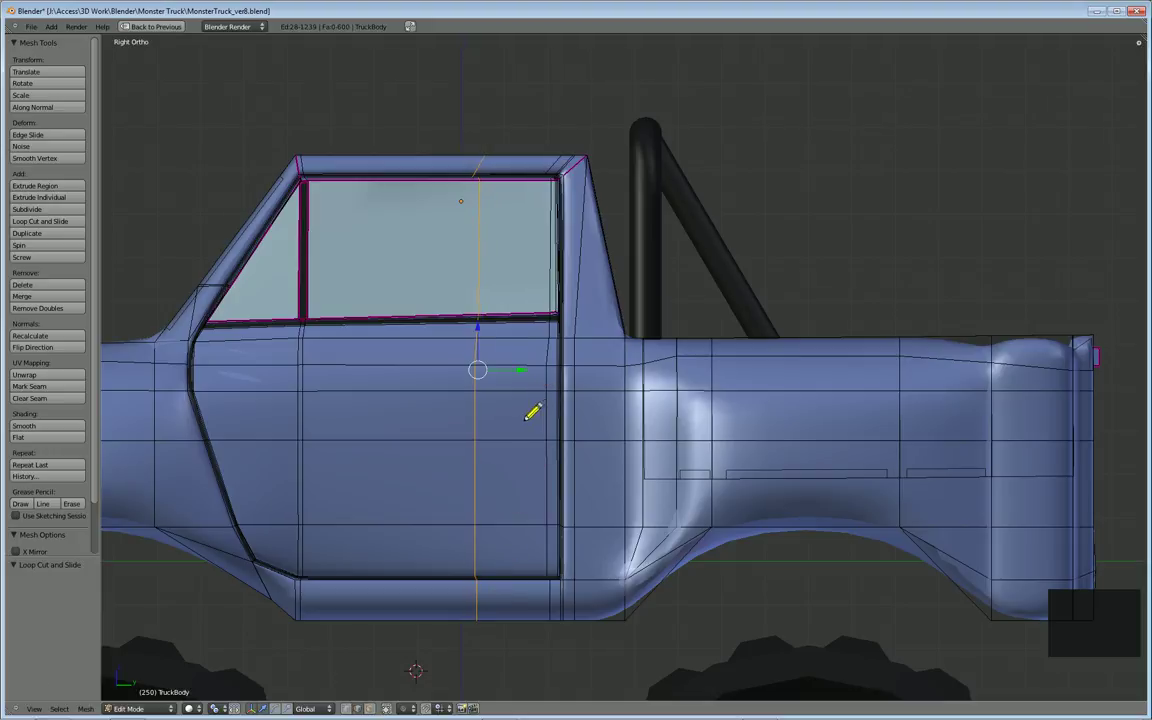
Inset the door face below the window's rear corner by extruding it in place and scaling it to 0.740.
{"action": "left_click", "coordinate": [369, 709]}
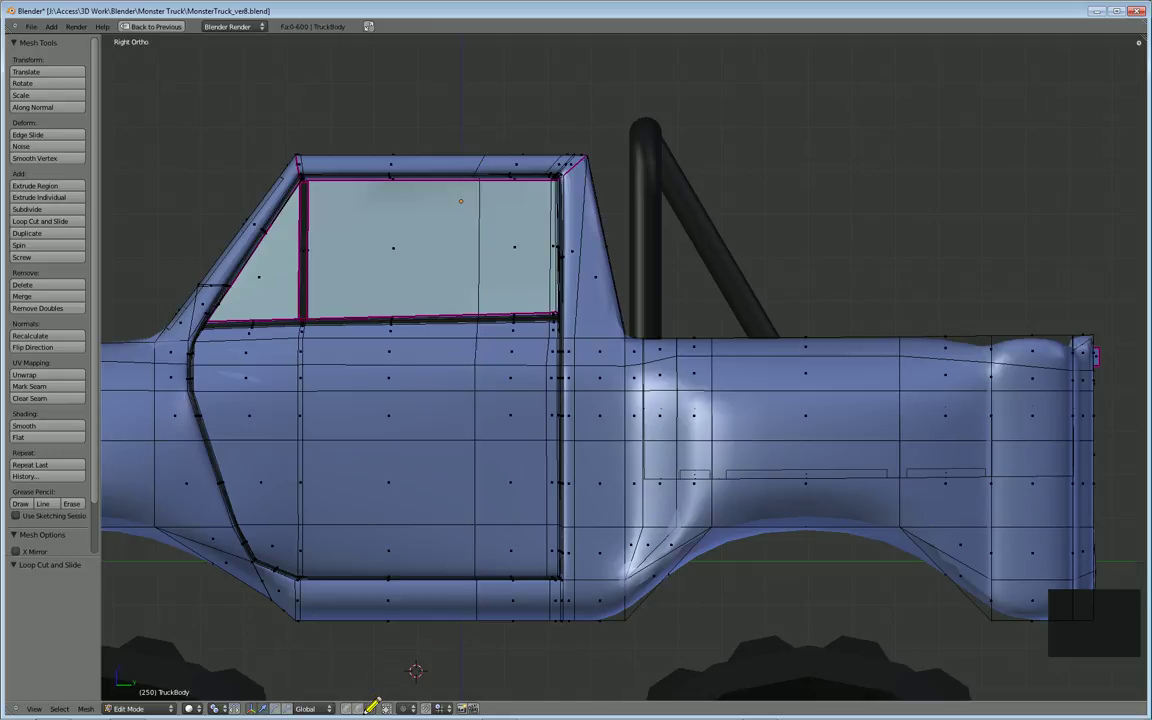
{"action": "right_click", "coordinate": [508, 360]}
{"action": "key", "text": "e"}
{"action": "left_click", "coordinate": [553, 388]}
{"action": "key", "text": "s"}
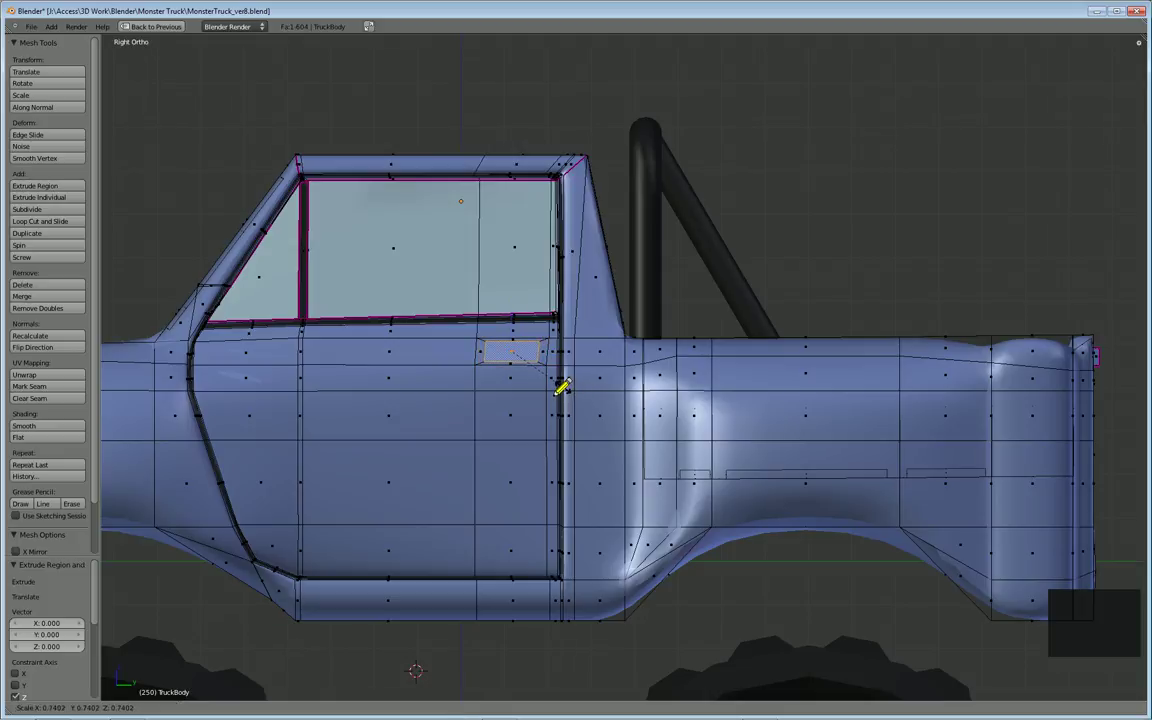
{"action": "left_click", "coordinate": [563, 388]}
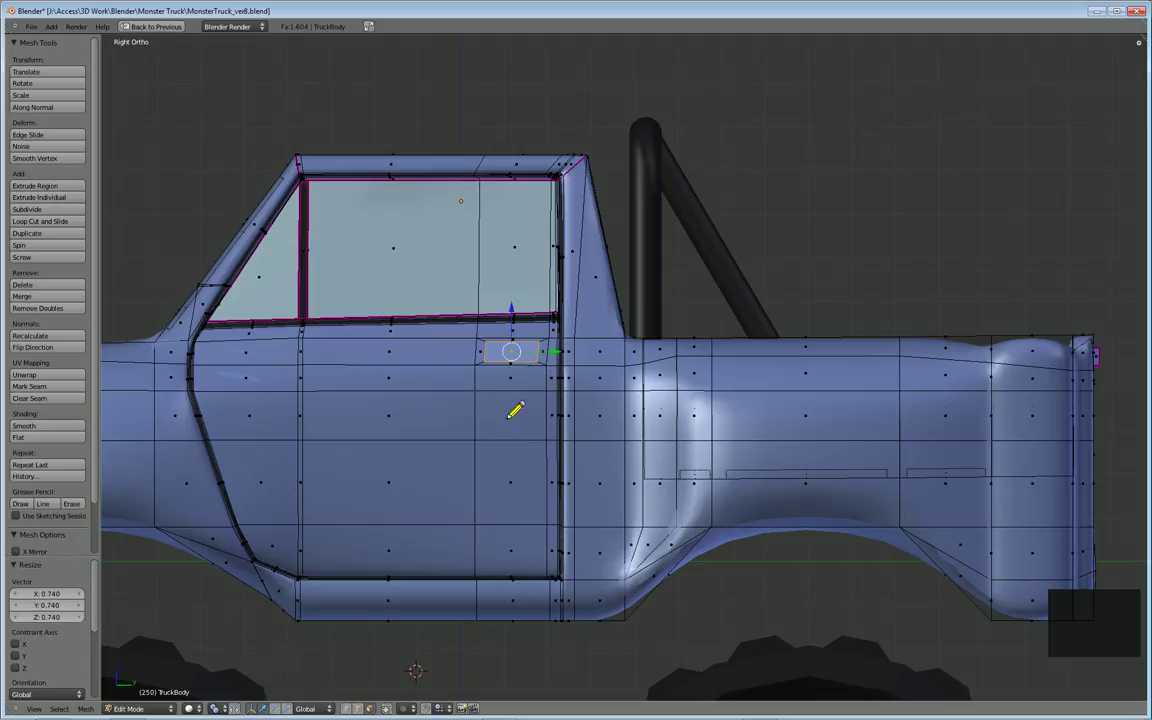
Shift the inset face's bottom edge along Z by -6.359, and raise it back up by 8.349.
{"action": "left_click", "coordinate": [356, 710]}
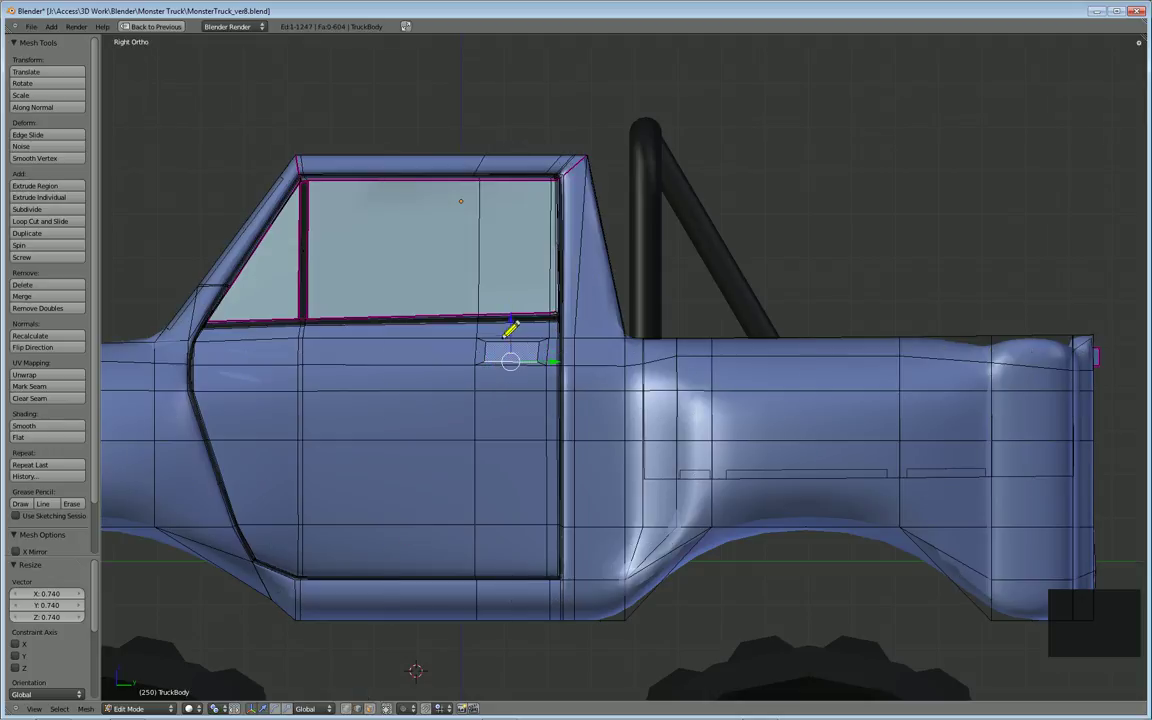
{"action": "key", "text": "g"}
{"action": "key", "text": "z"}
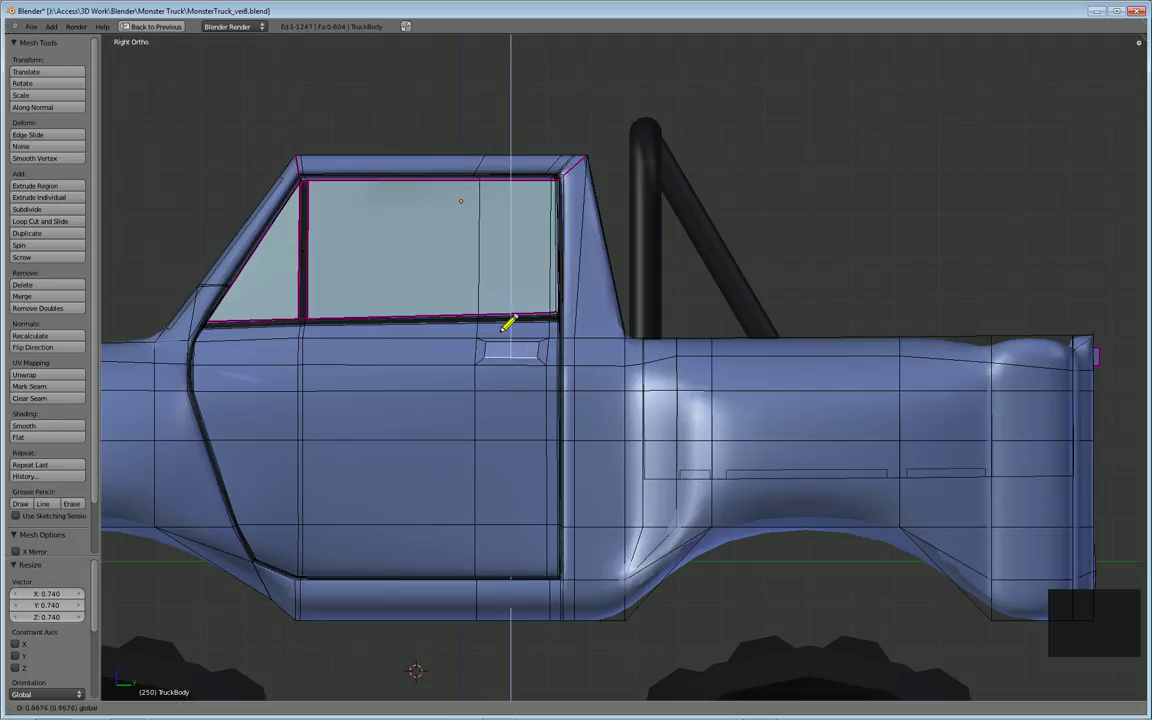
{"action": "left_click", "coordinate": [509, 322]}
{"action": "middle_click_drag", "start_coordinate": [520, 400], "coordinate": [539, 399]}
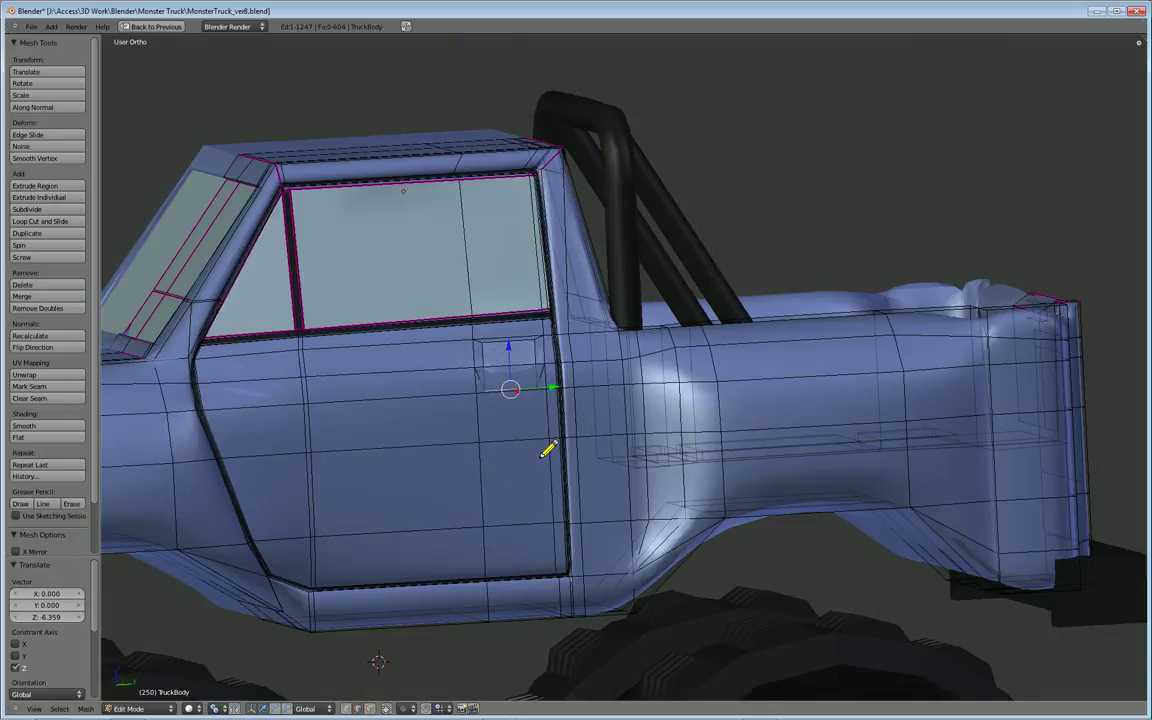
{"action": "left_click_drag", "start_coordinate": [510, 348], "coordinate": [505, 313]}
Select the inset door-handle face and rotate it by 13.645° to tilt it relative to the door surface.
{"action": "middle_click_drag", "start_coordinate": [507, 394], "coordinate": [559, 431]}
{"action": "scroll", "coordinate": [507, 397], "scroll_direction": "up", "scroll_amount": 4}
{"action": "middle_click_drag", "start_coordinate": [467, 431], "coordinate": [418, 393]}
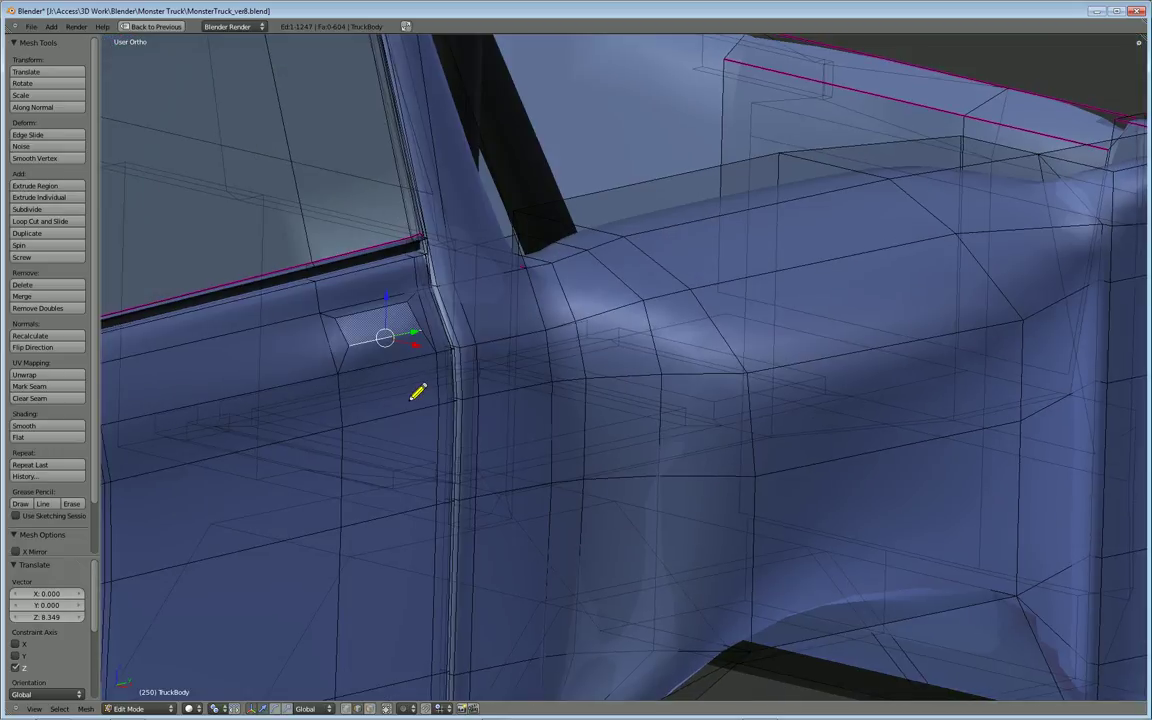
{"action": "left_click", "coordinate": [371, 707]}
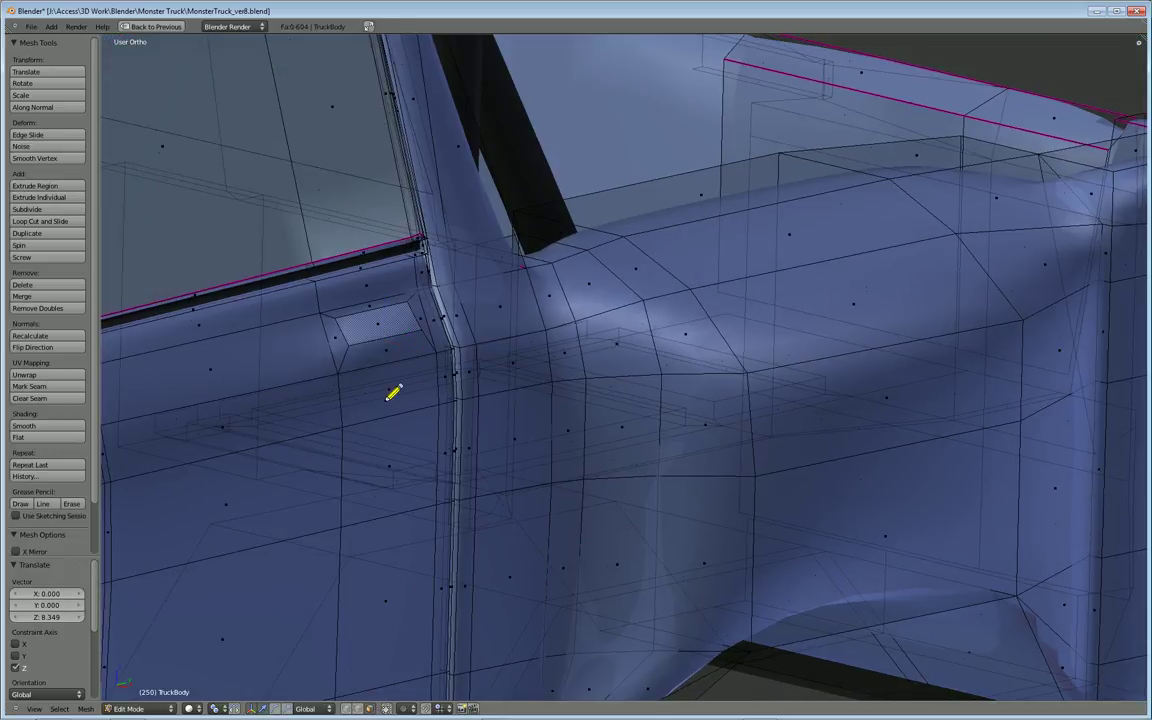
{"action": "right_click", "coordinate": [382, 320]}
{"action": "scroll", "coordinate": [414, 381], "scroll_direction": "down", "scroll_amount": 4}
{"action": "middle_click_drag", "start_coordinate": [414, 381], "coordinate": [445, 378]}
{"action": "scroll", "coordinate": [426, 393], "scroll_direction": "up", "scroll_amount": 3}
{"action": "key", "text": "r"}
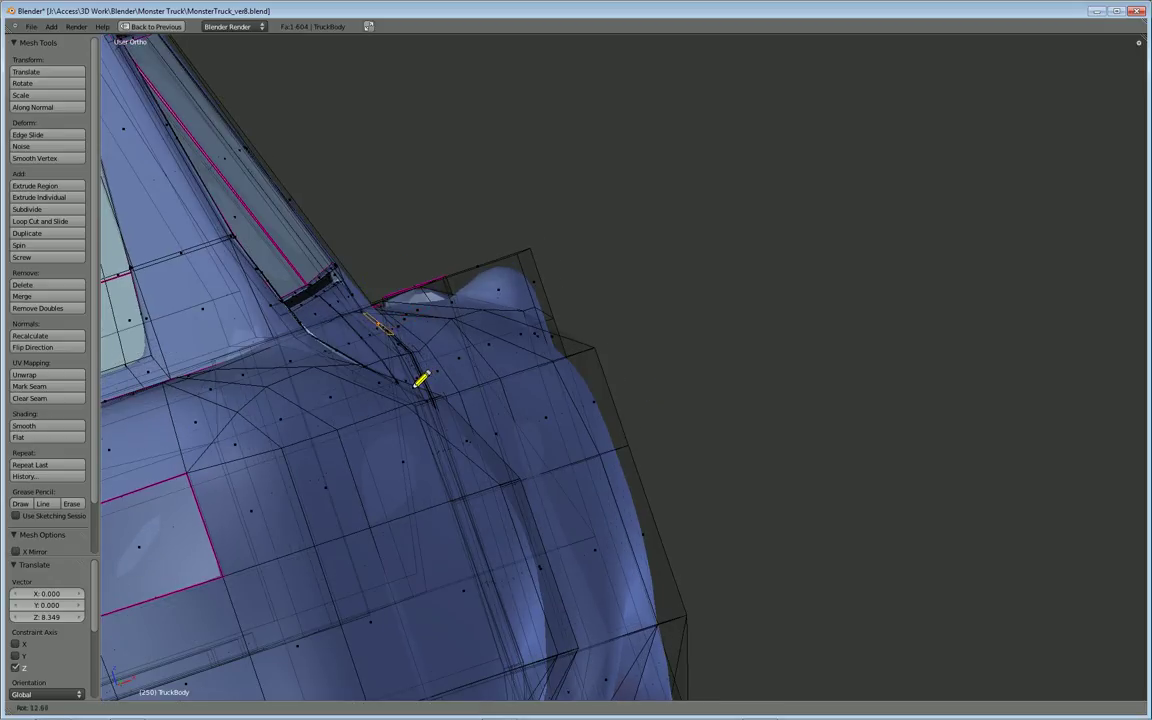
{"action": "left_click", "coordinate": [415, 386]}
Extrude the tilted face outward from the door by X 2.734, Y 0.112, Z 1.640 to form the handle block.
{"action": "middle_click_drag", "start_coordinate": [415, 386], "coordinate": [753, 350]}
{"action": "middle_click_drag", "start_coordinate": [352, 497], "coordinate": [314, 510]}
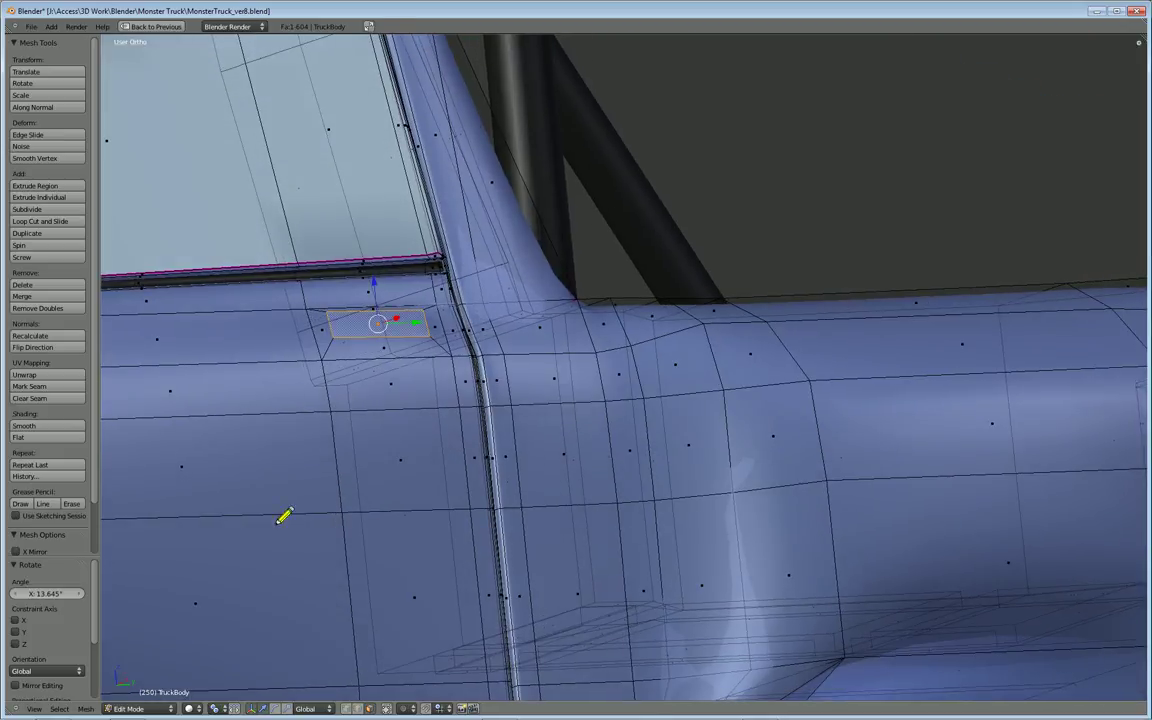
{"action": "middle_click_drag", "start_coordinate": [216, 519], "coordinate": [589, 459]}
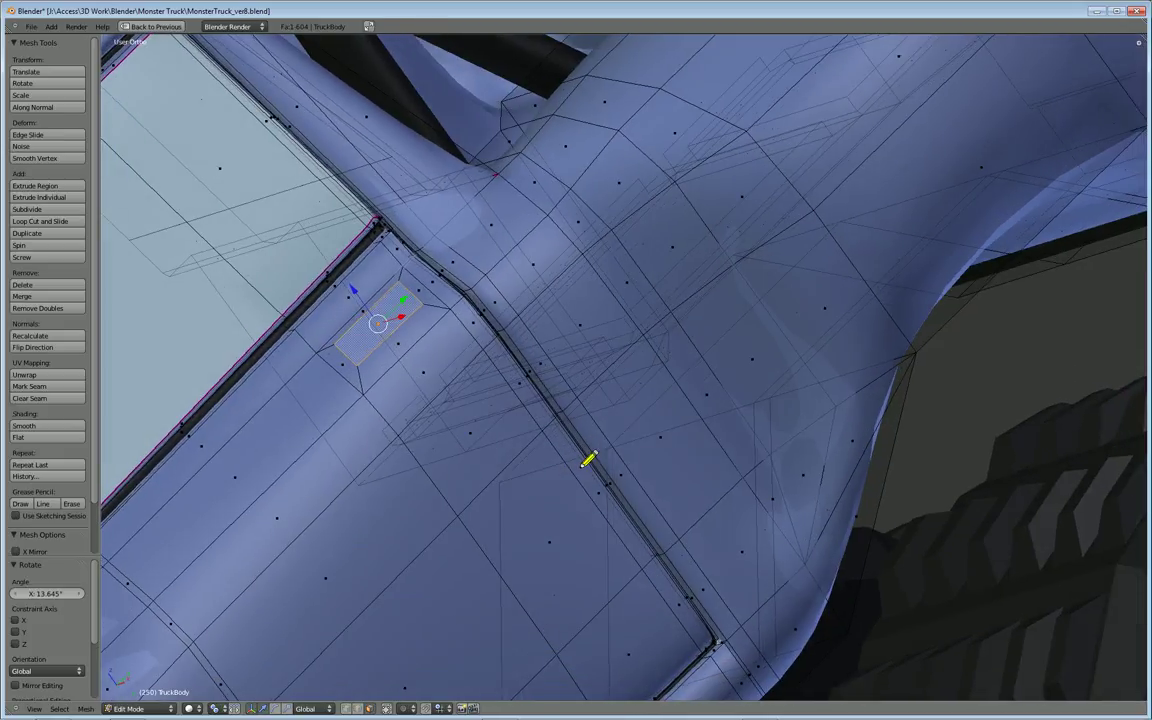
{"action": "middle_click_drag", "start_coordinate": [595, 411], "coordinate": [501, 386]}
{"action": "key", "text": "e"}
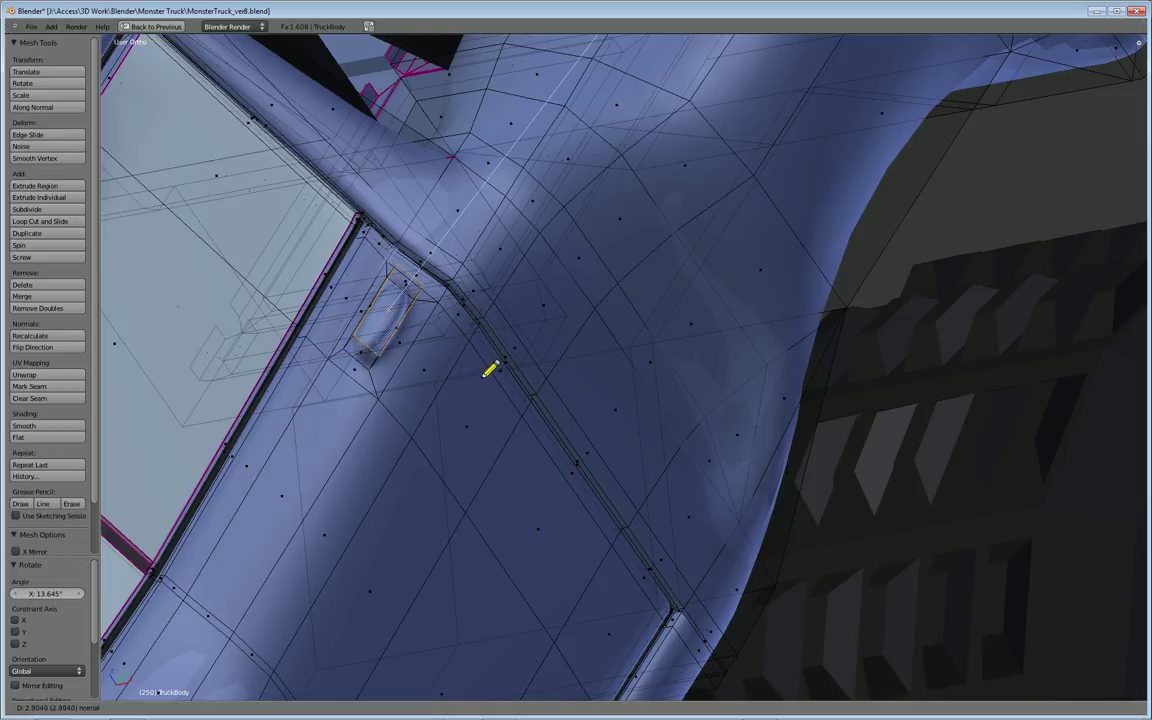
{"action": "left_click", "coordinate": [490, 370]}
{"action": "middle_click_drag", "start_coordinate": [490, 370], "coordinate": [245, 457]}
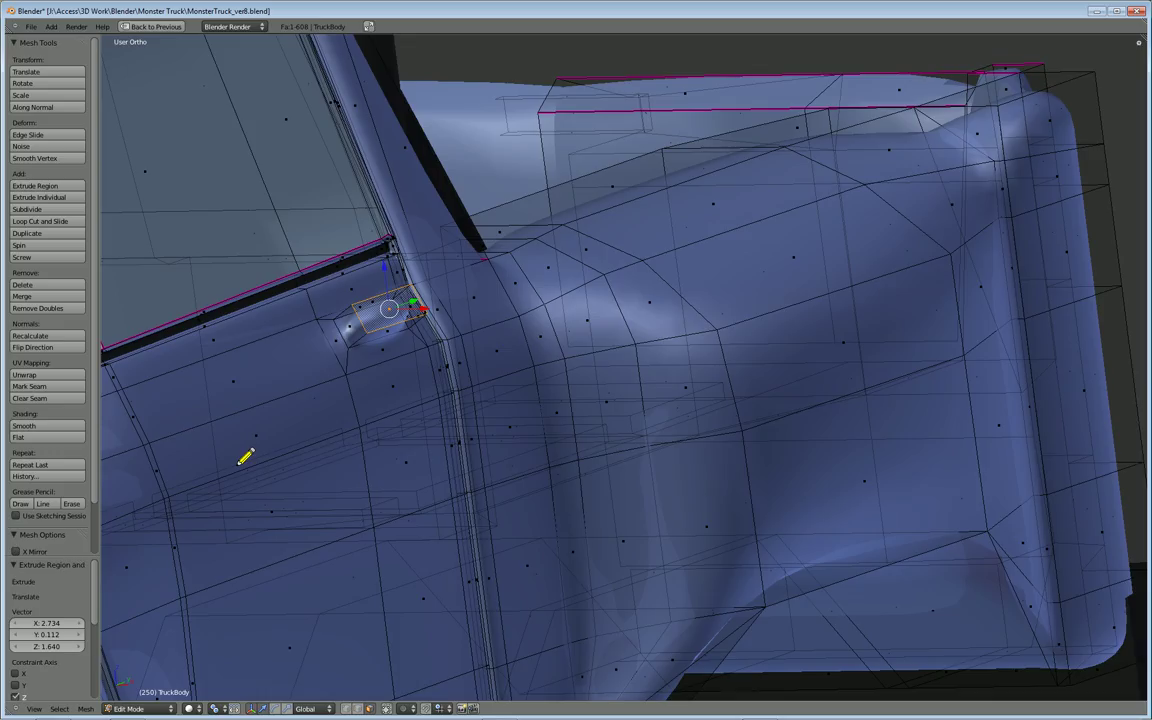
Turn off the viewport display of the truck body's Subsurf modifier to see the unsmoothed mesh.
{"action": "key", "text": "ctrl+Up"}
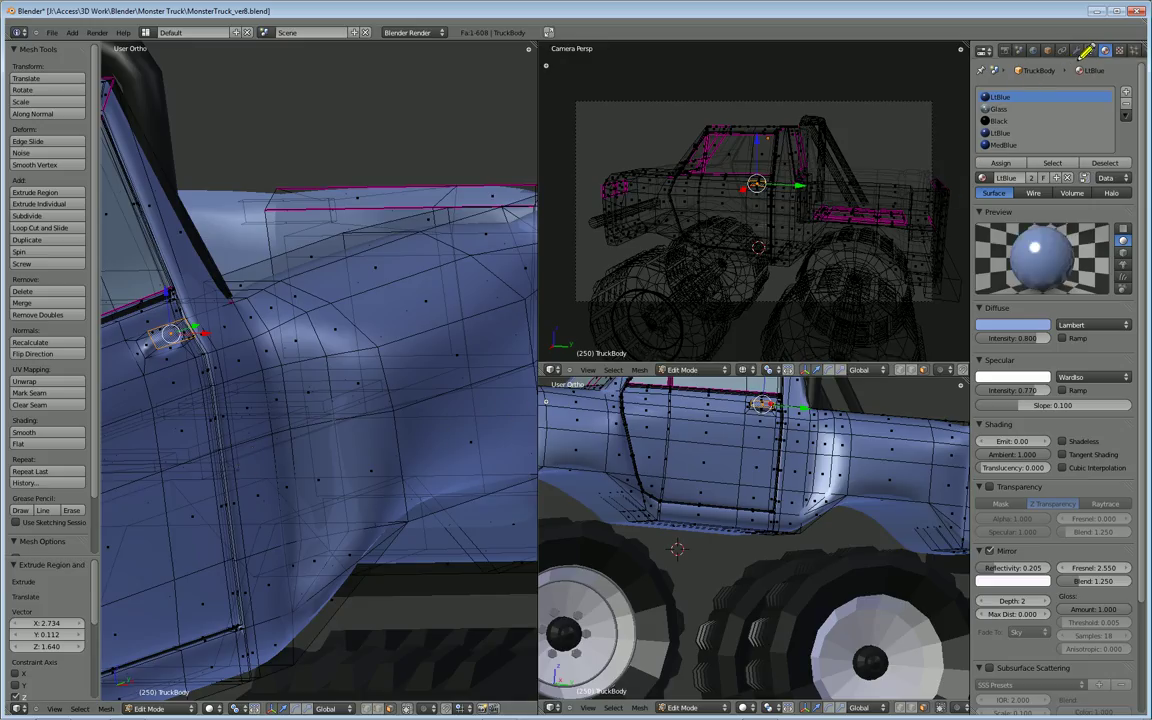
{"action": "left_click", "coordinate": [1075, 51]}
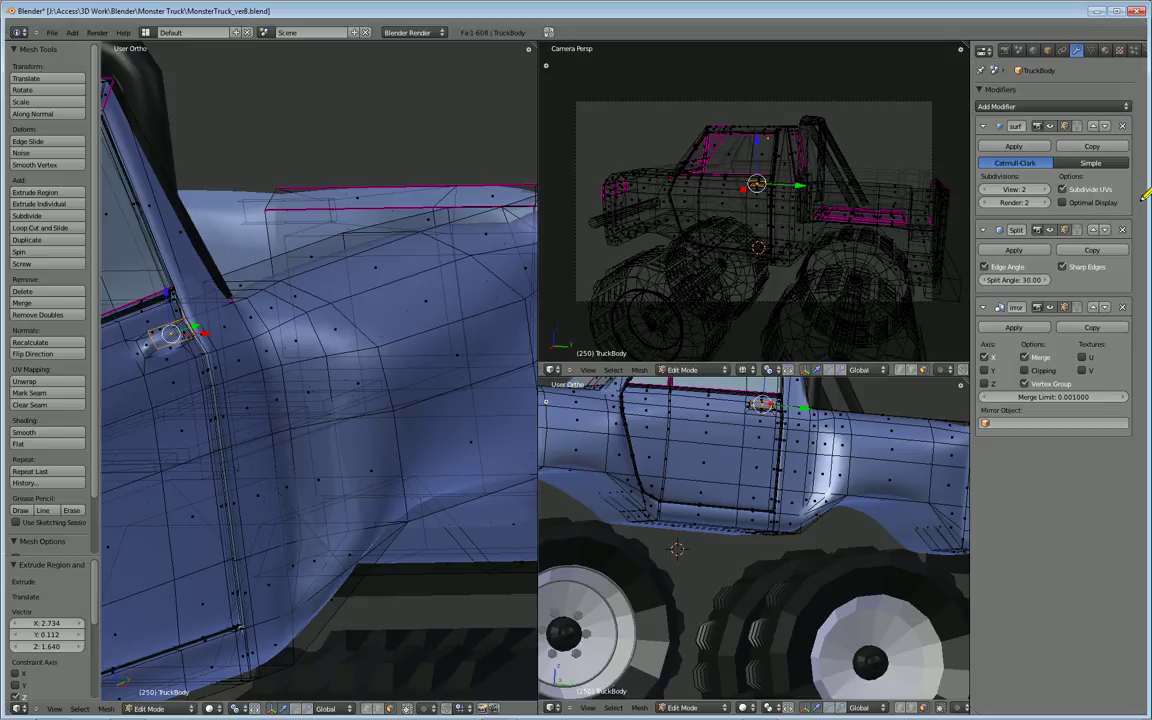
{"action": "left_click", "coordinate": [1050, 126]}
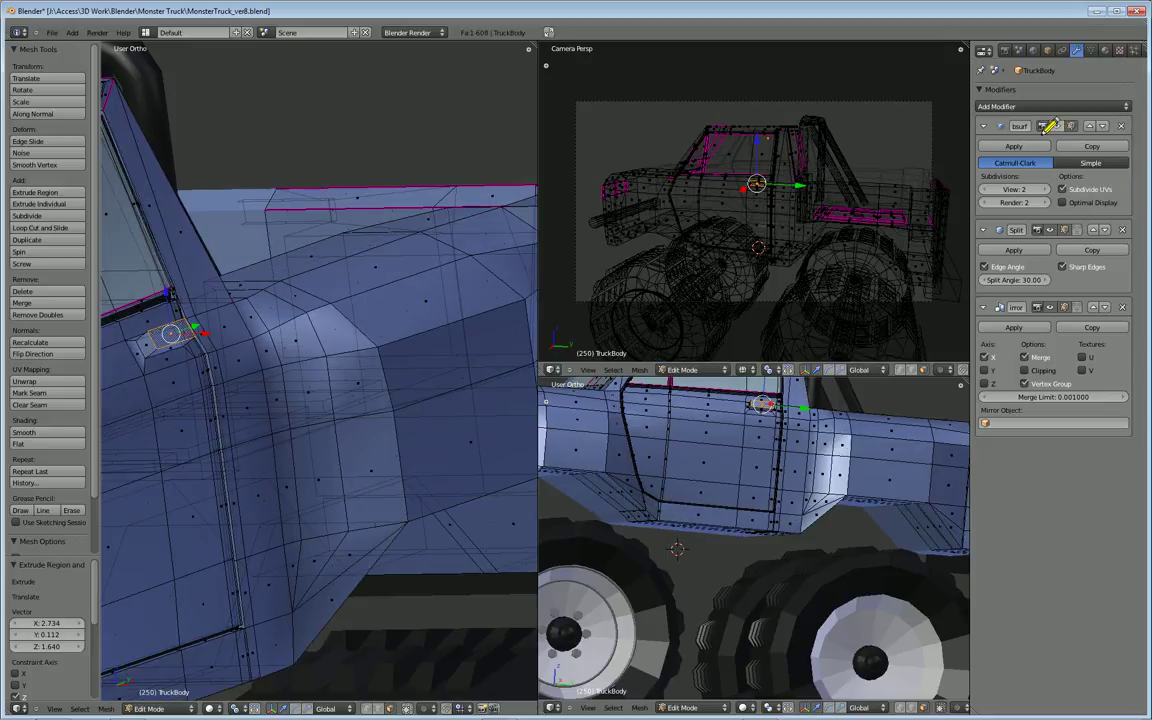
{"action": "middle_click_drag", "start_coordinate": [163, 399], "coordinate": [218, 398], "text": "shift"}
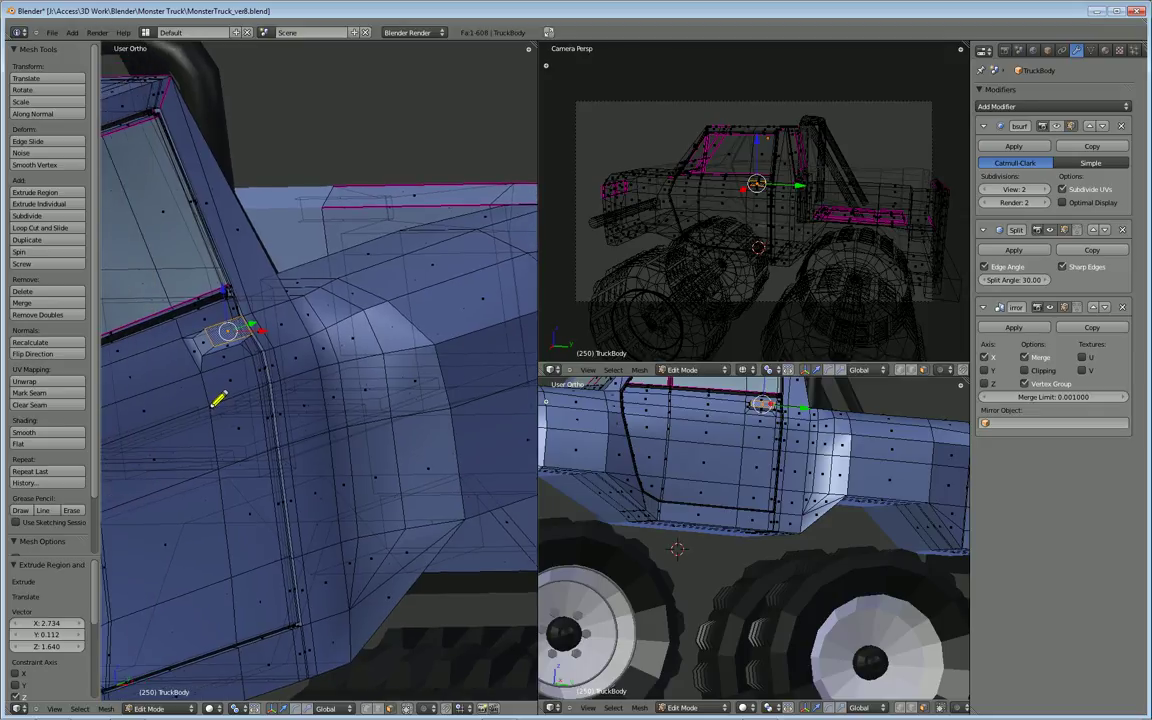
Examine the handle block's outer and bottom faces from several angles in a maximized viewport.
{"action": "key", "text": "ctrl+Up"}
{"action": "scroll", "coordinate": [481, 381], "scroll_direction": "up", "scroll_amount": 2}
{"action": "middle_click_drag", "start_coordinate": [481, 381], "coordinate": [486, 206]}
{"action": "middle_click_drag", "start_coordinate": [560, 365], "coordinate": [467, 350]}
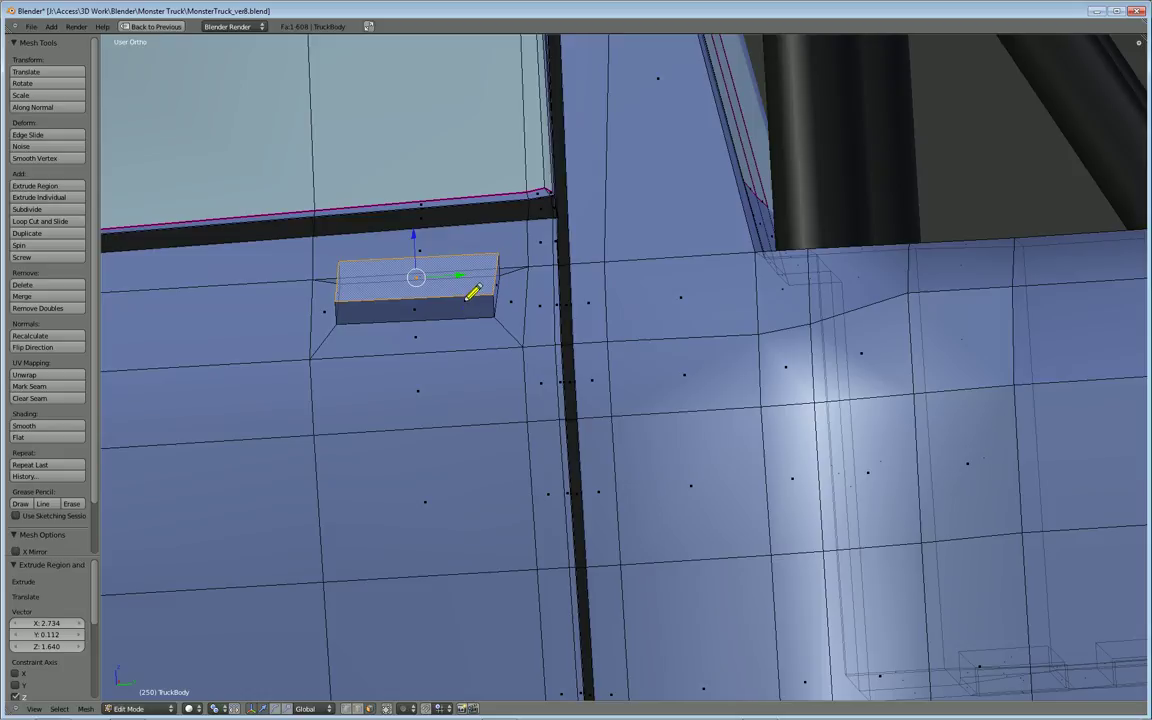
{"action": "right_click", "coordinate": [413, 311], "text": "shift"}
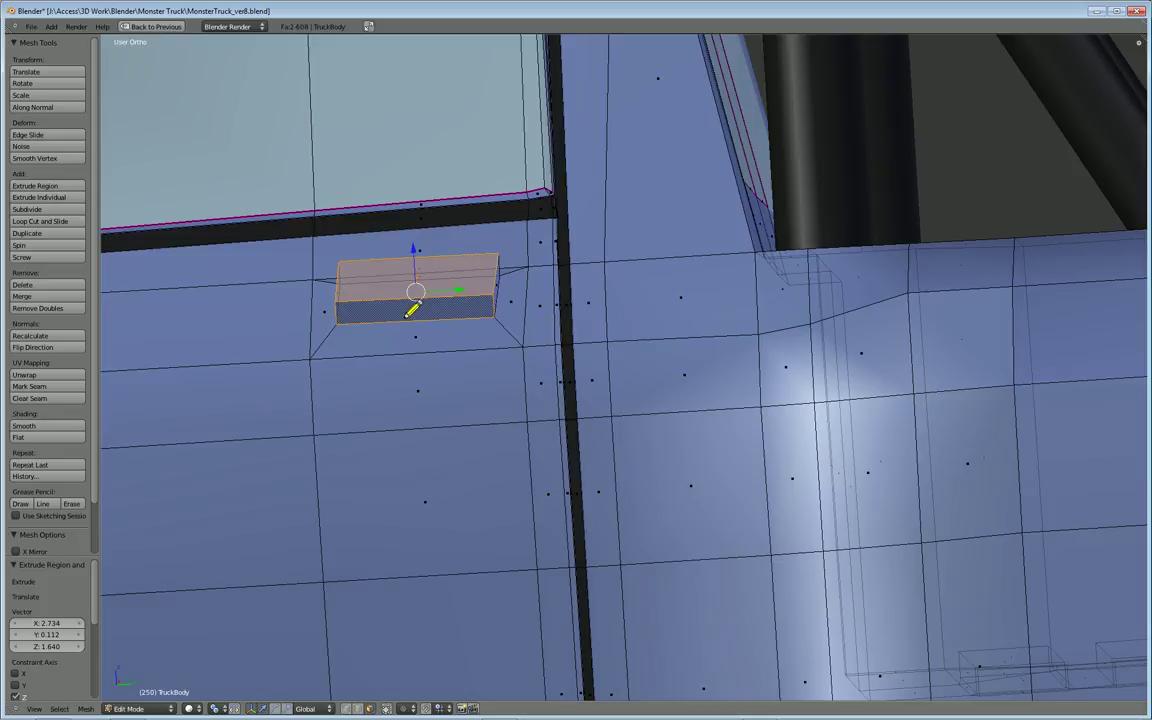
{"action": "middle_click_drag", "start_coordinate": [420, 318], "coordinate": [658, 378]}
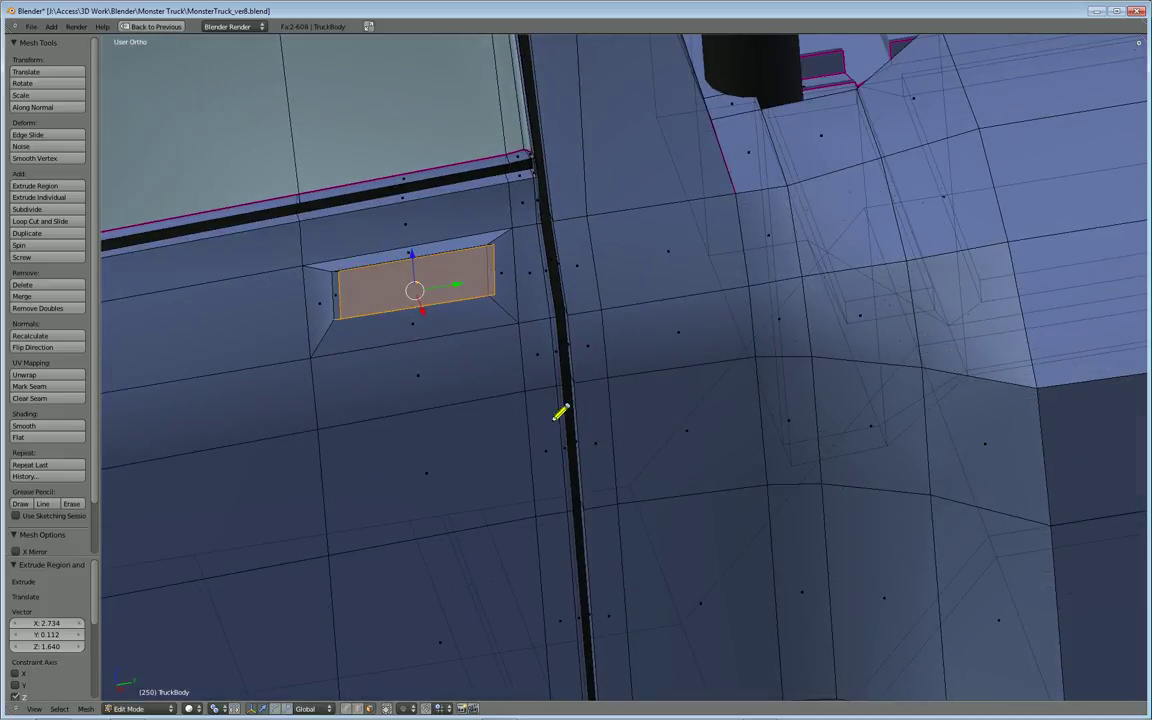
{"action": "middle_click_drag", "start_coordinate": [533, 421], "coordinate": [728, 353]}
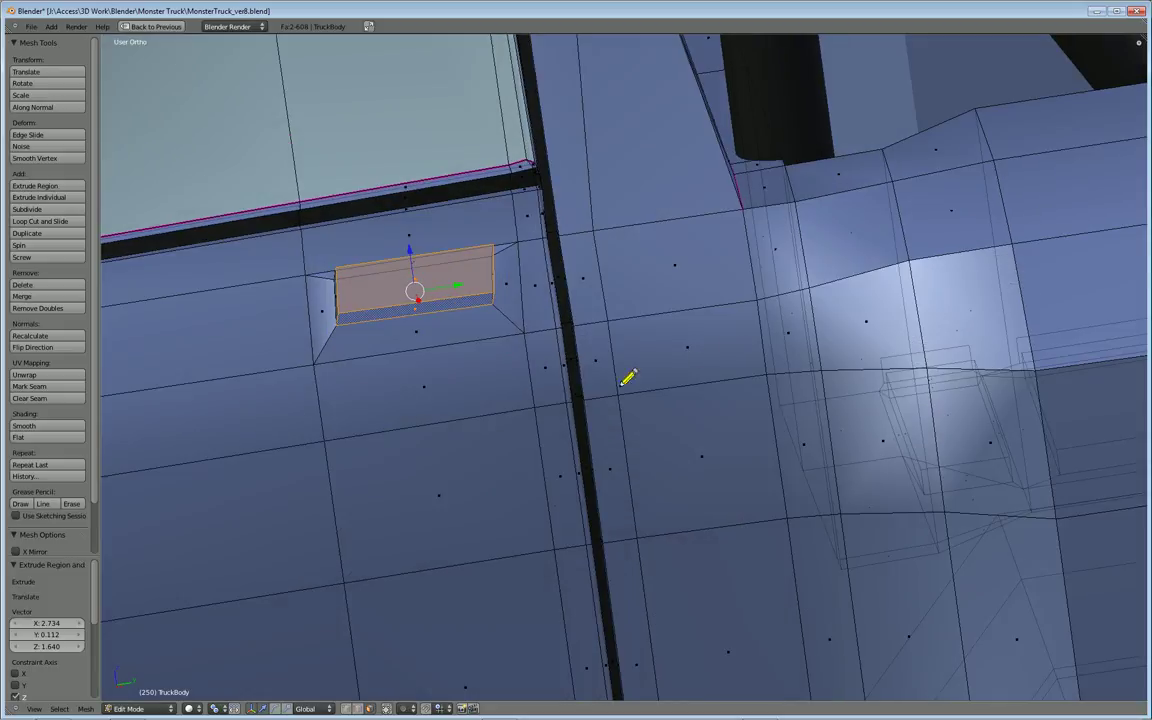
{"action": "middle_click_drag", "start_coordinate": [506, 387], "coordinate": [667, 387]}
{"action": "middle_click_drag", "start_coordinate": [677, 385], "coordinate": [606, 318]}
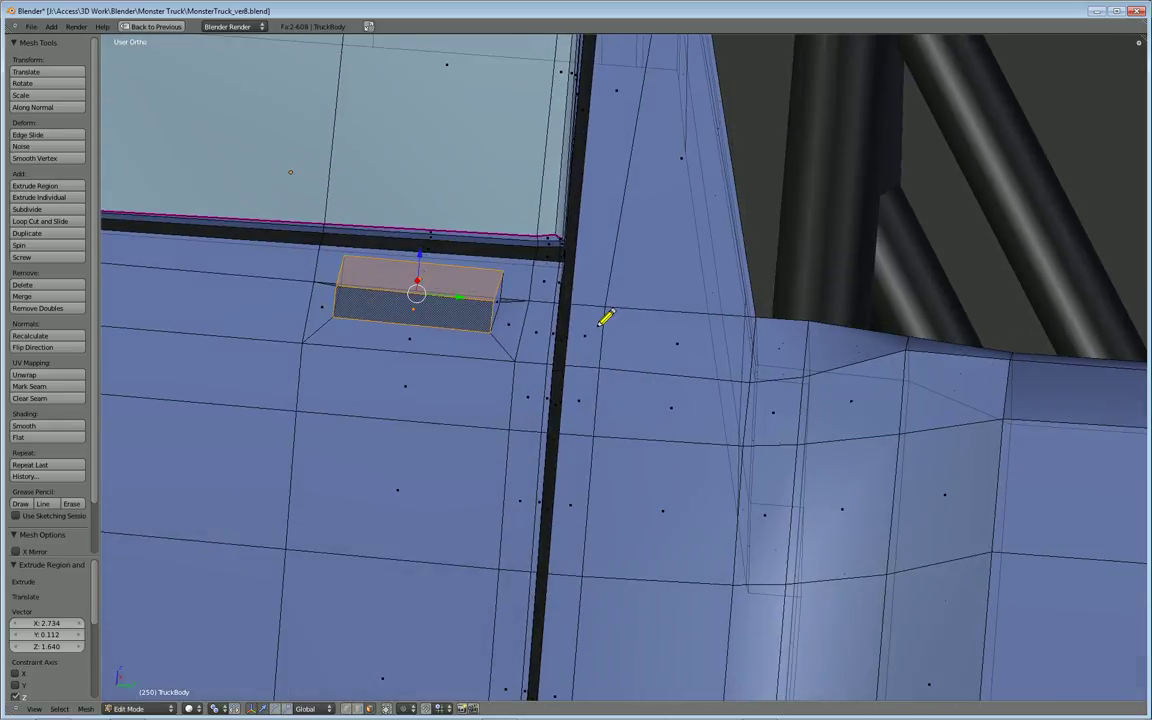
{"action": "middle_click_drag", "start_coordinate": [449, 362], "coordinate": [395, 312]}
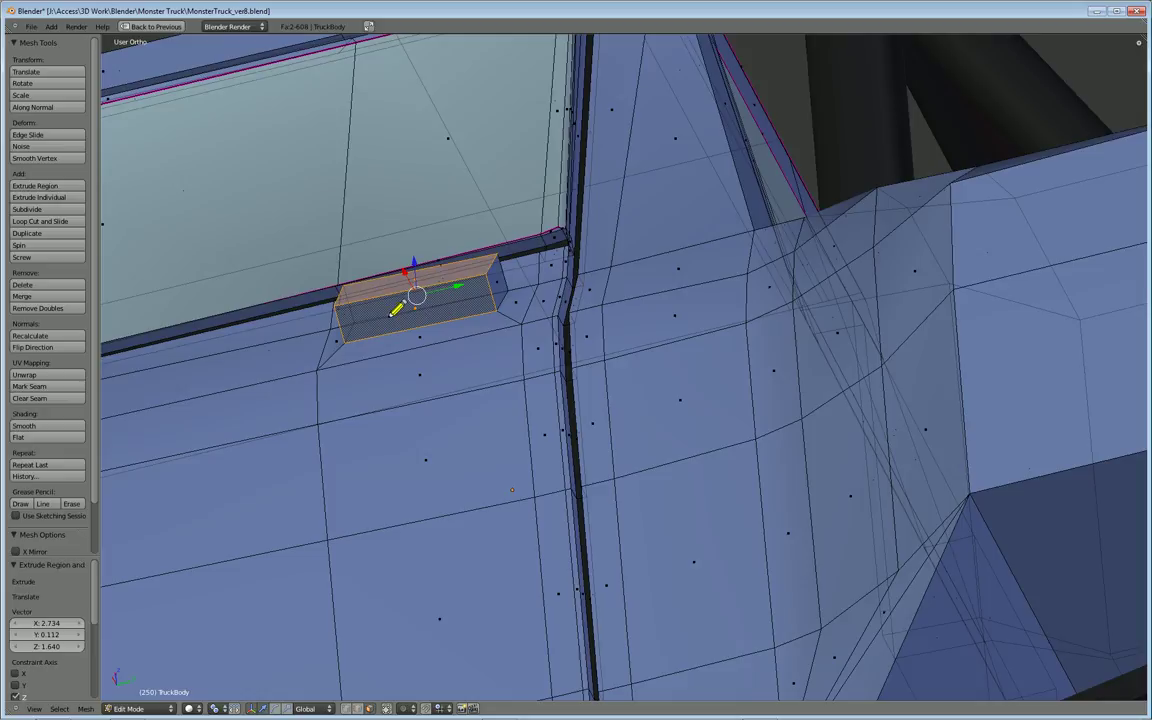
Extrude the handle block's bottom face very slightly, by X 0.056 and Z -0.094, and scale it to 0.794 as an inset.
{"action": "key", "text": "g"}
{"action": "left_click", "coordinate": [412, 313]}
{"action": "middle_click_drag", "start_coordinate": [419, 314], "coordinate": [476, 347]}
{"action": "key", "text": "e"}
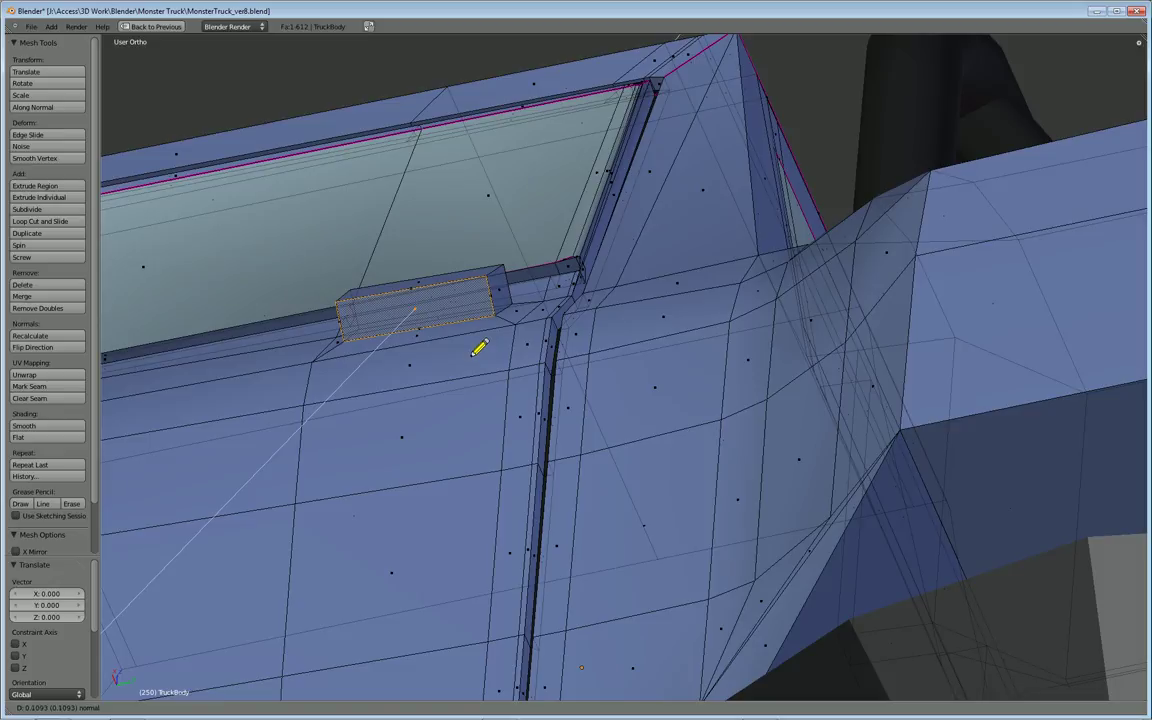
{"action": "left_click", "coordinate": [479, 347]}
{"action": "key", "text": "s"}
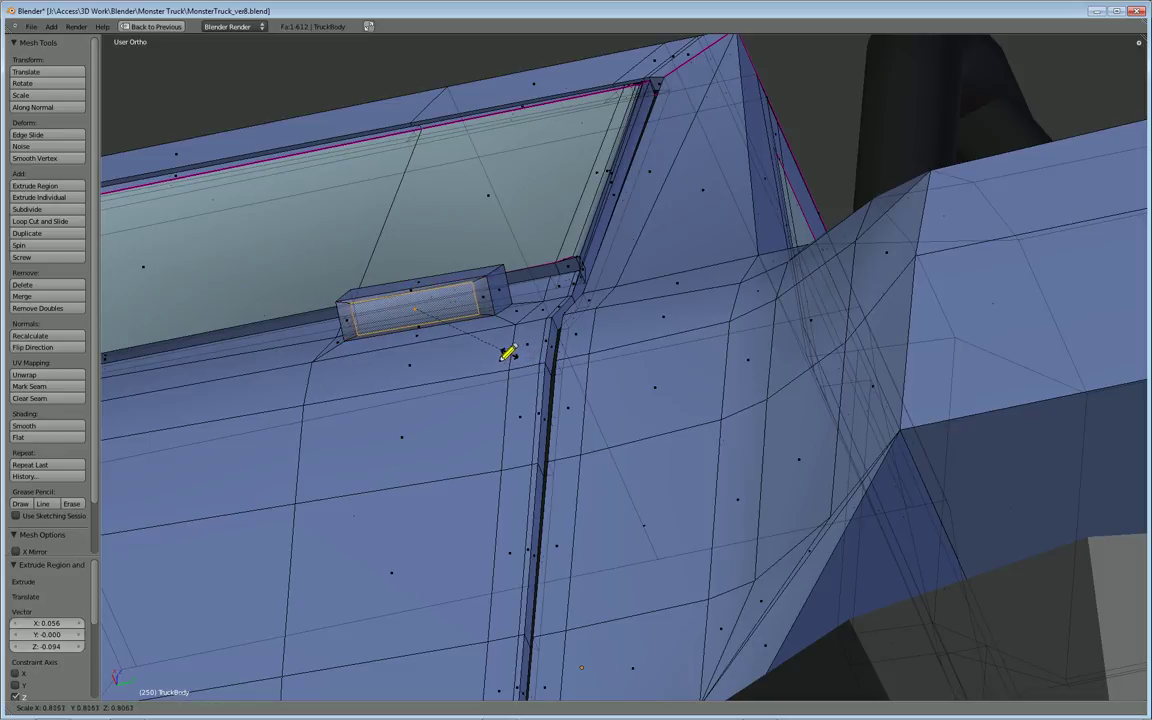
{"action": "left_click", "coordinate": [496, 347]}
In edge selection mode, select the outer long edge of the inset bottom face and move it along X by -0.491.
{"action": "scroll", "coordinate": [466, 343], "scroll_direction": "up", "scroll_amount": 4}
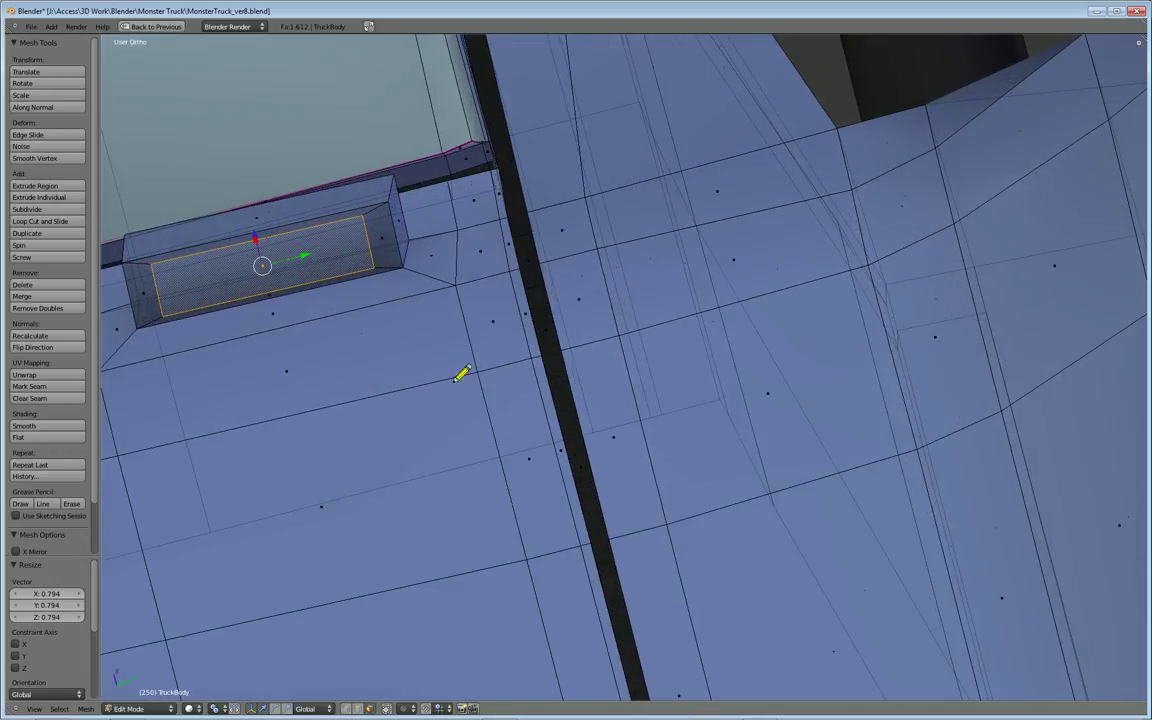
{"action": "scroll", "coordinate": [465, 378], "scroll_direction": "up", "scroll_amount": 2}
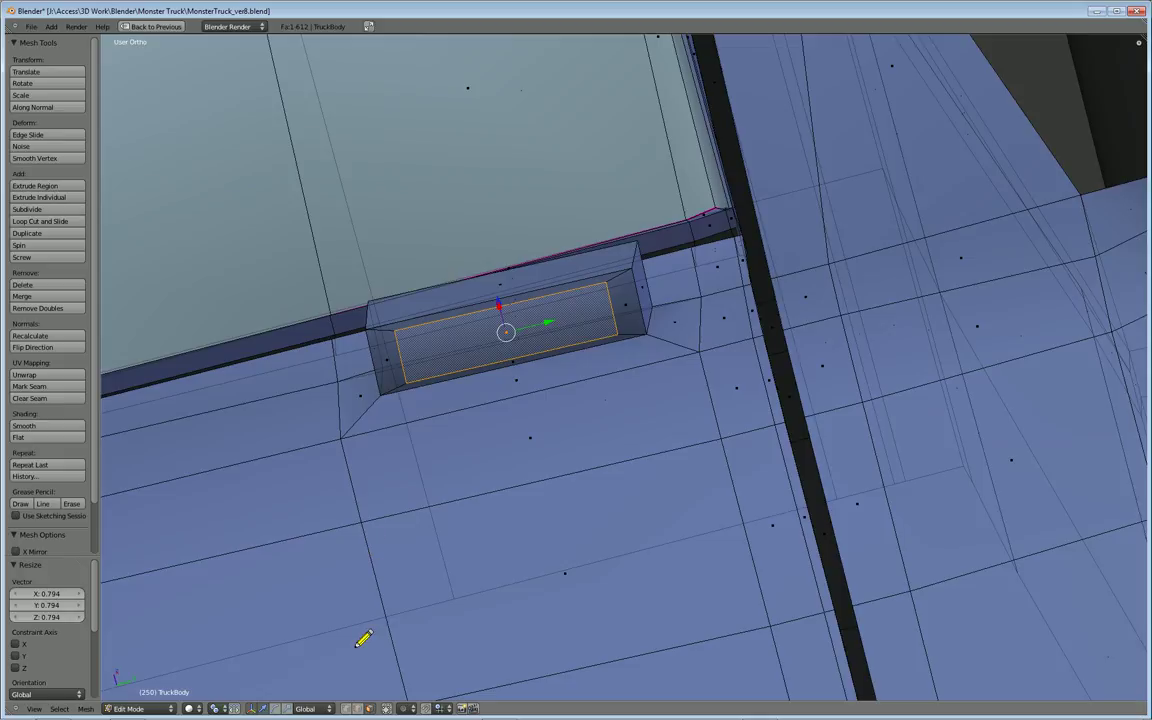
{"action": "left_click", "coordinate": [357, 709]}
{"action": "right_click", "coordinate": [479, 311]}
{"action": "middle_click_drag", "start_coordinate": [542, 380], "coordinate": [735, 372]}
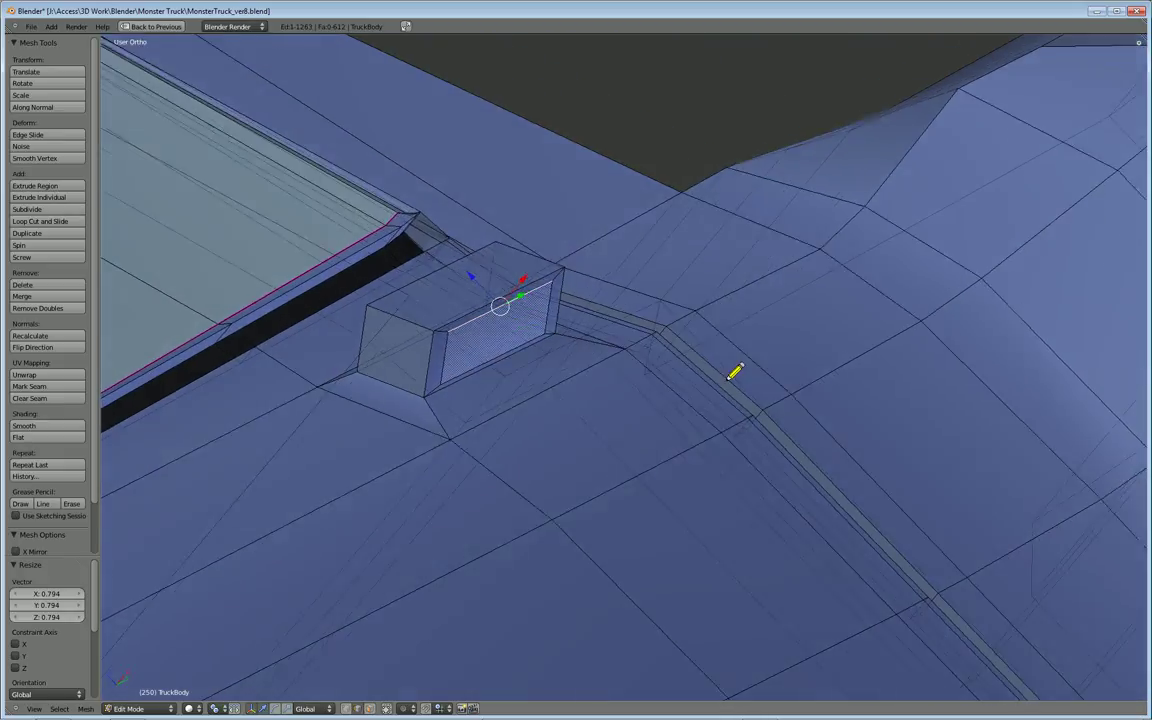
{"action": "key", "text": "g"}
{"action": "key", "text": "x"}
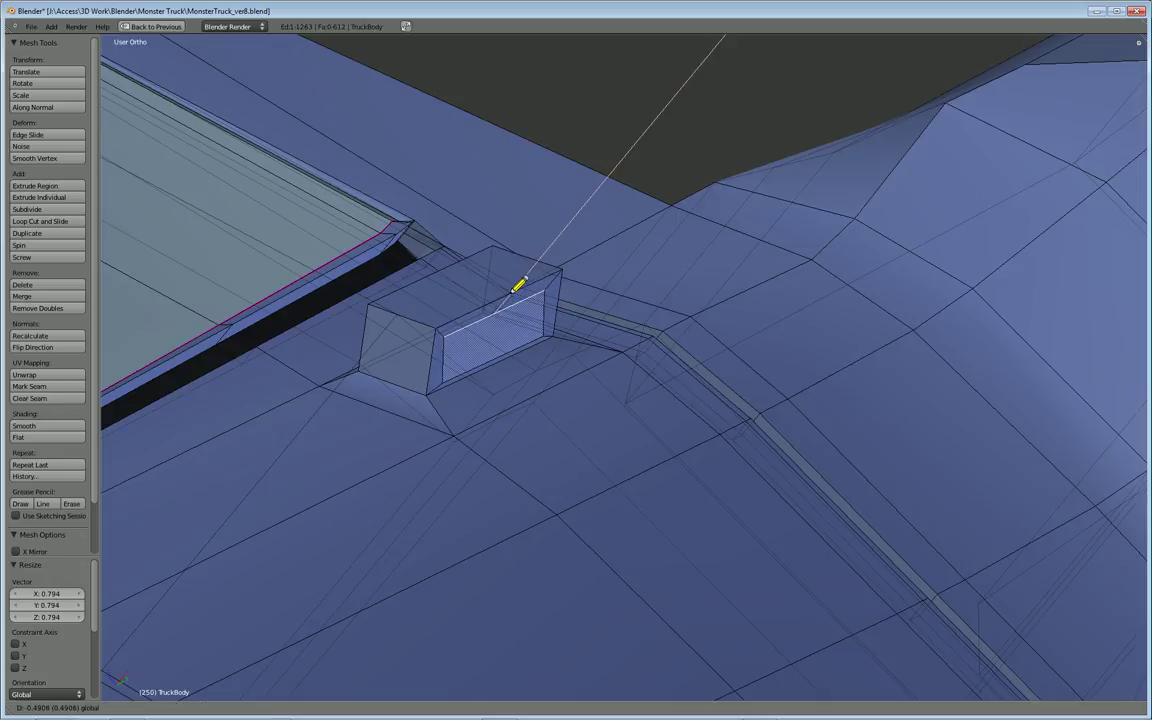
{"action": "left_click", "coordinate": [515, 287]}
Select the inset's long edge nearest the door and move it along X by 0.193.
{"action": "right_click", "coordinate": [486, 356]}
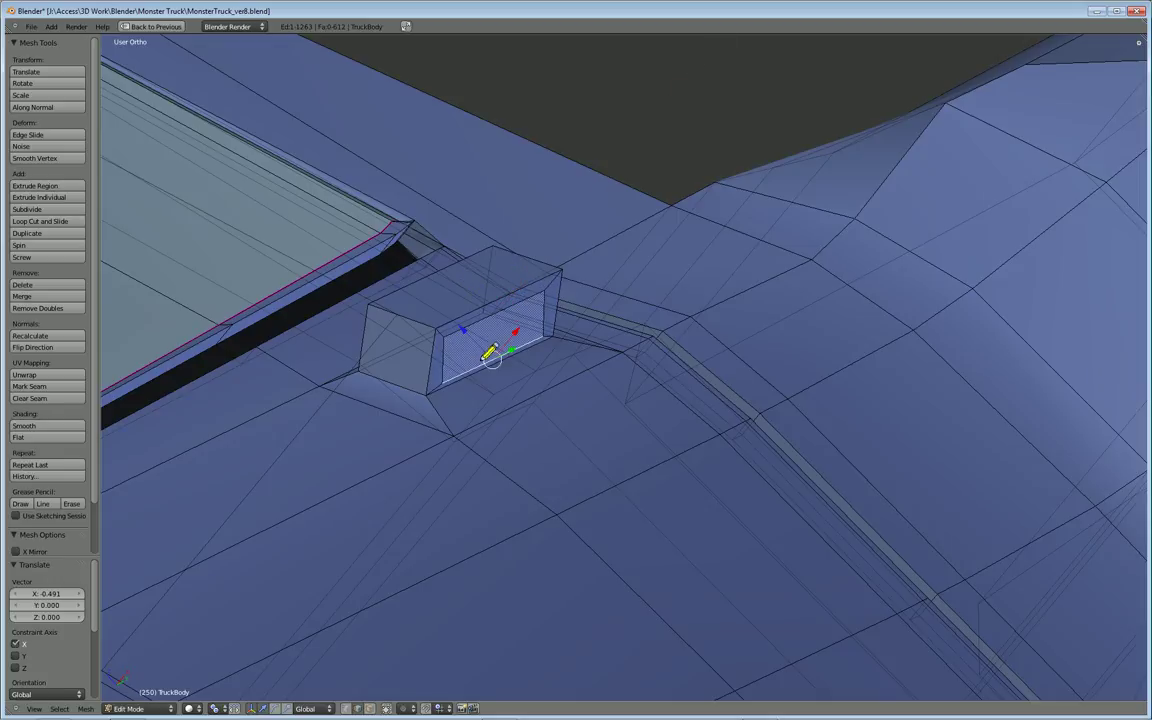
{"action": "key", "text": "g"}
{"action": "key", "text": "x"}
{"action": "left_click", "coordinate": [471, 332]}
{"action": "middle_click_drag", "start_coordinate": [560, 398], "coordinate": [522, 461]}
{"action": "key", "text": "g"}
{"action": "key", "text": "z"}
{"action": "left_click", "coordinate": [511, 322]}
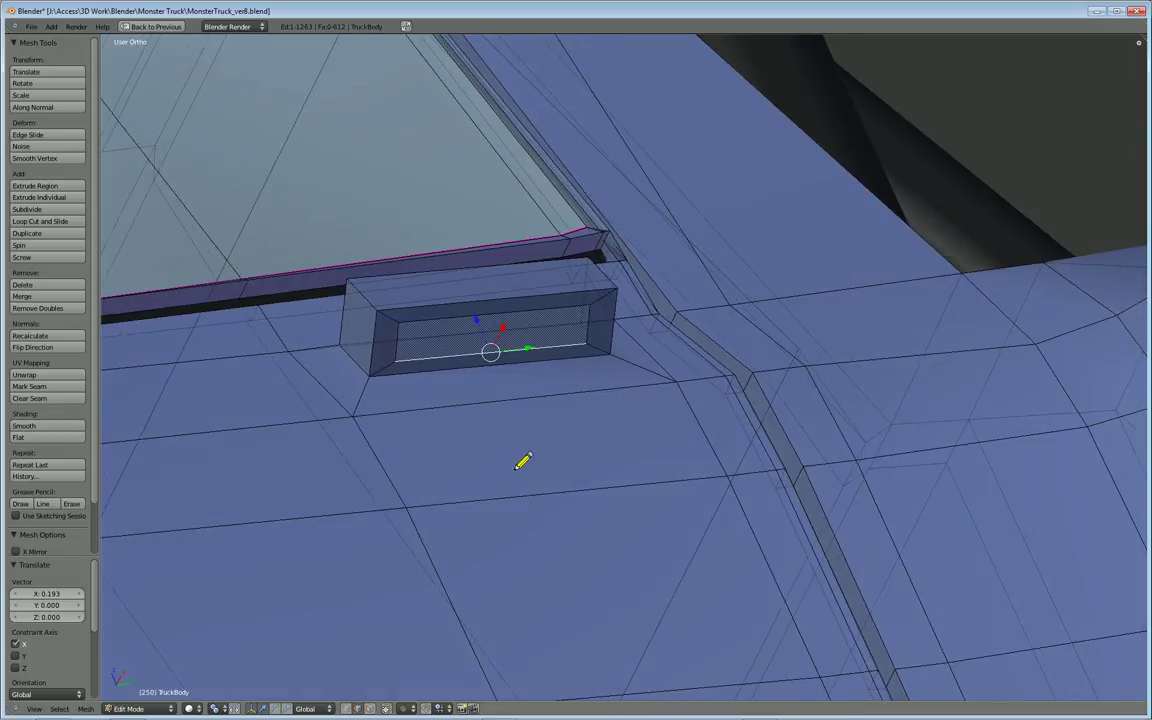
In face selection mode, extrude the inset bottom face up into the handle by X -1.910, Y -0.005, Z 2.707.
{"action": "left_click", "coordinate": [370, 708]}
{"action": "right_click", "coordinate": [500, 345]}
{"action": "middle_click_drag", "start_coordinate": [481, 334], "coordinate": [663, 473]}
{"action": "key", "text": "e"}
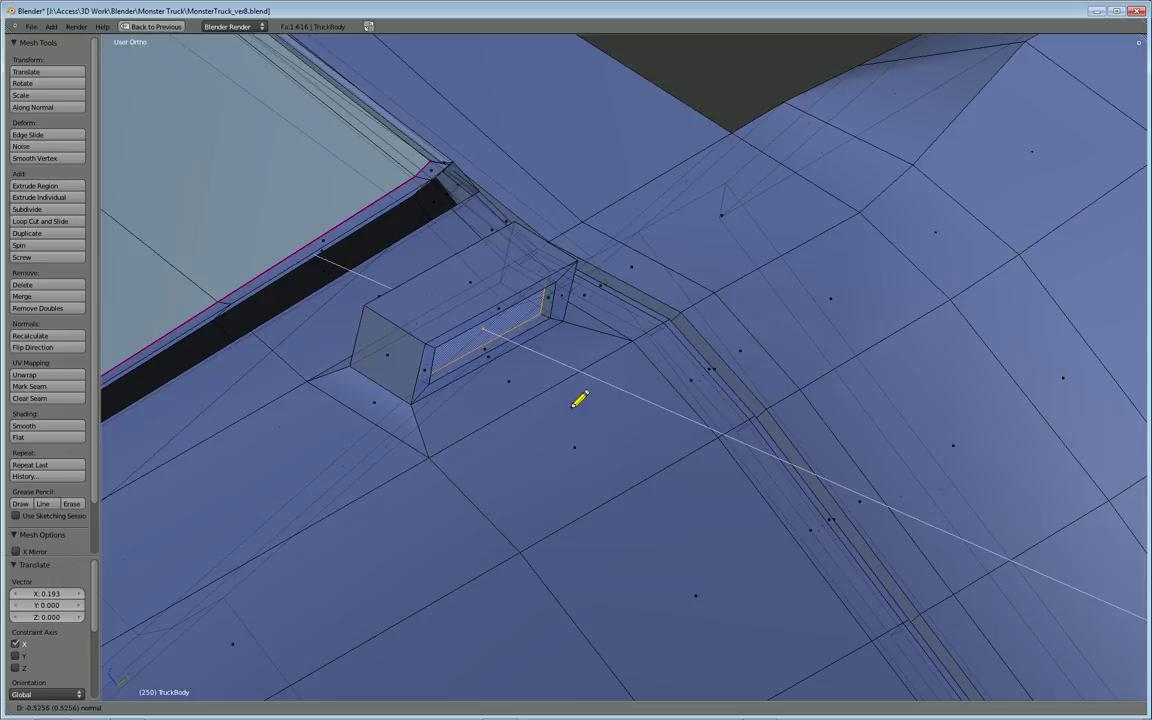
{"action": "left_click", "coordinate": [535, 362]}
{"action": "middle_click_drag", "start_coordinate": [538, 360], "coordinate": [710, 540]}
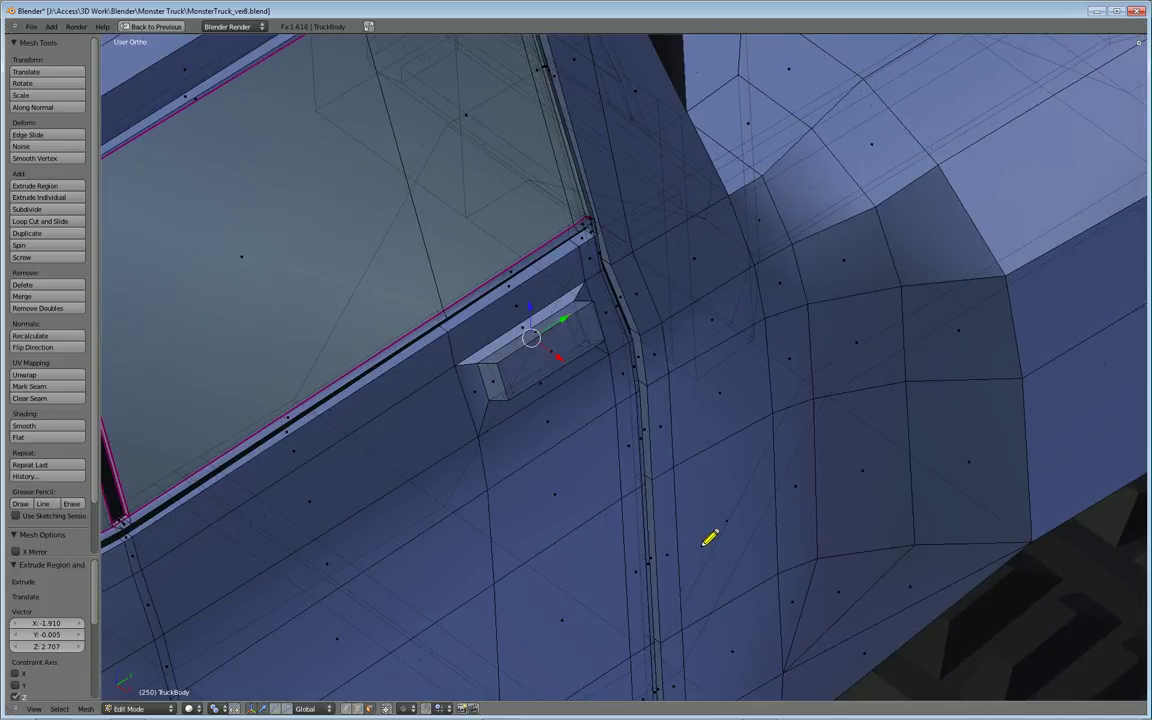
Restore the multi-viewport layout and turn the Subsurf modifier's viewport display back on to show the smoothed handle.
{"action": "key", "text": "ctrl+Up"}
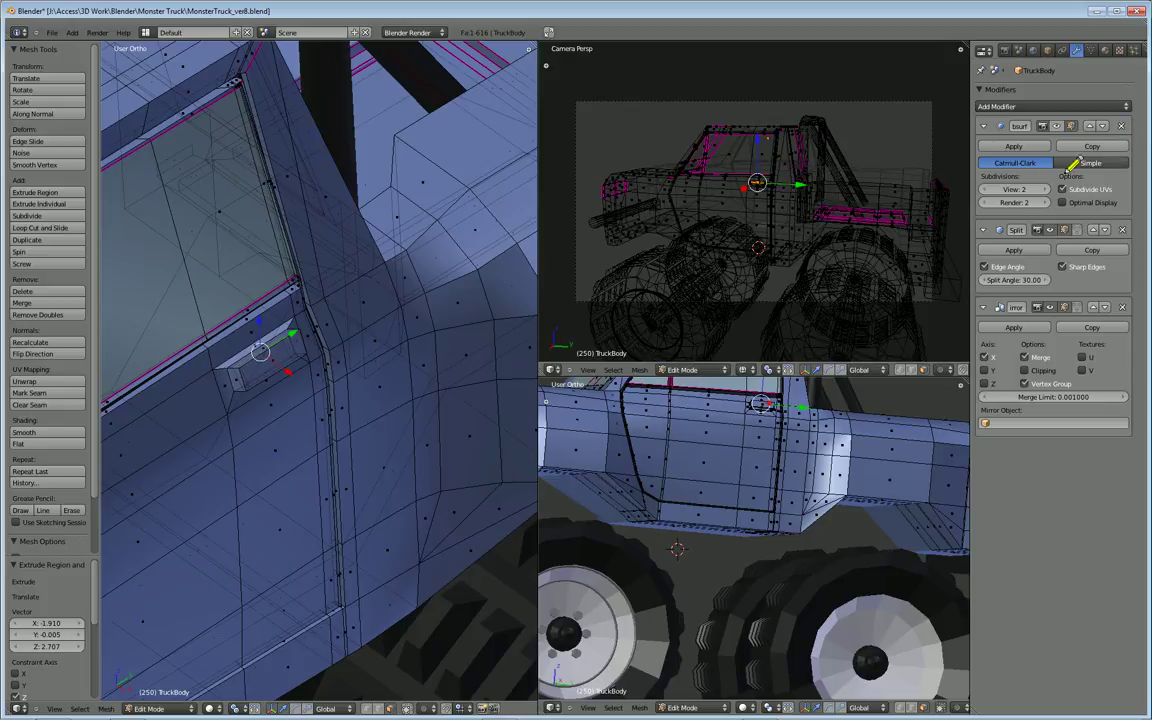
{"action": "left_click", "coordinate": [1053, 126]}
{"action": "middle_click_drag", "start_coordinate": [410, 420], "coordinate": [386, 436]}
{"action": "scroll", "coordinate": [332, 440], "scroll_direction": "up", "scroll_amount": 1}
{"action": "scroll", "coordinate": [386, 436], "scroll_direction": "up", "scroll_amount": 3}
{"action": "middle_click_drag", "start_coordinate": [450, 410], "coordinate": [316, 360]}
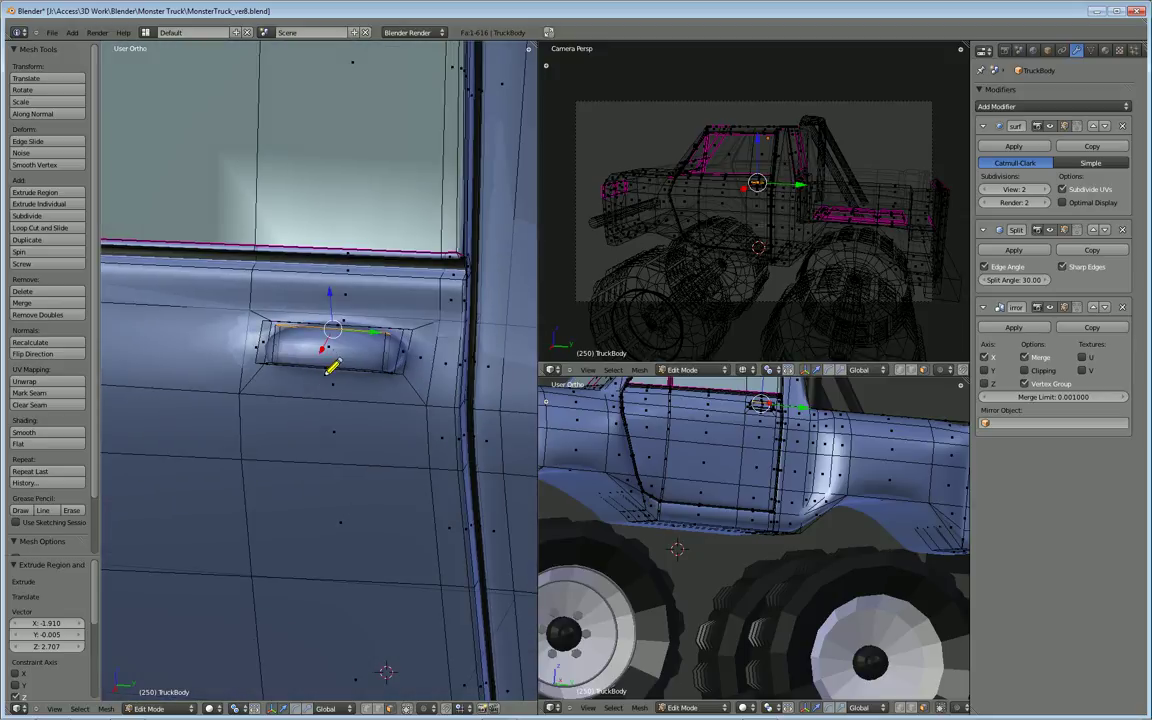
Leave Edit Mode and render the scene to check the door handle, closing the render when done.
{"action": "key", "text": "Tab"}
{"action": "middle_click_drag", "start_coordinate": [363, 427], "coordinate": [335, 410]}
{"action": "scroll", "coordinate": [363, 432], "scroll_direction": "down", "scroll_amount": 3}
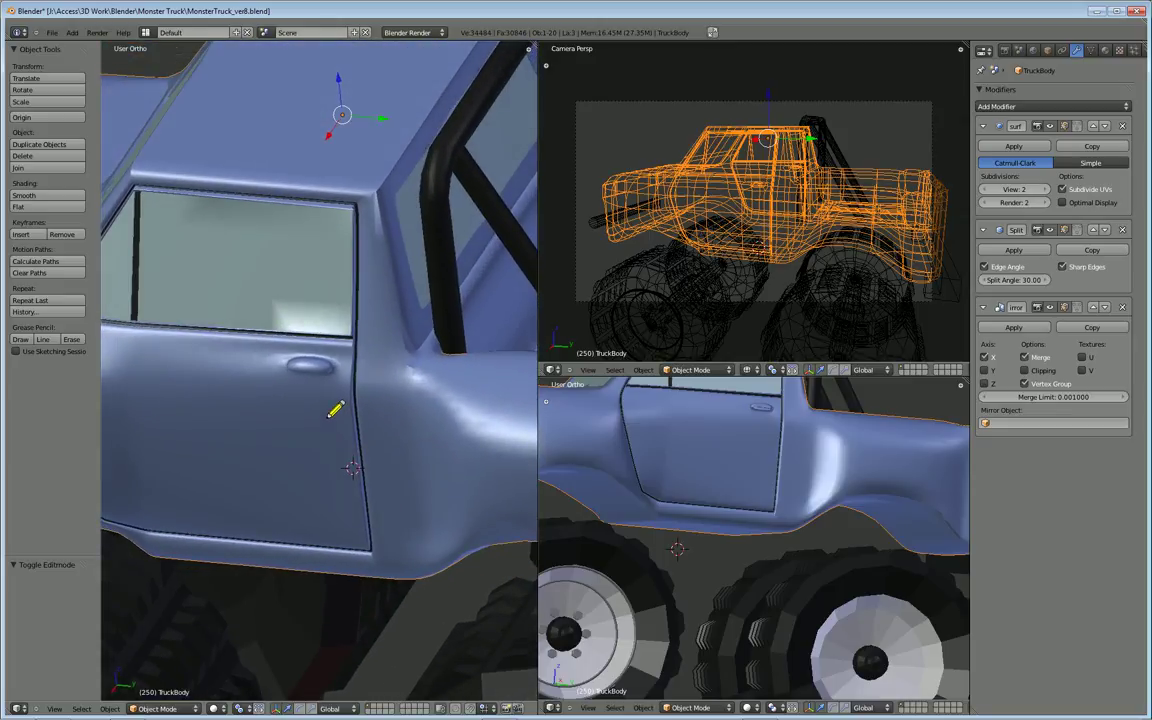
{"action": "key", "text": "F12"}
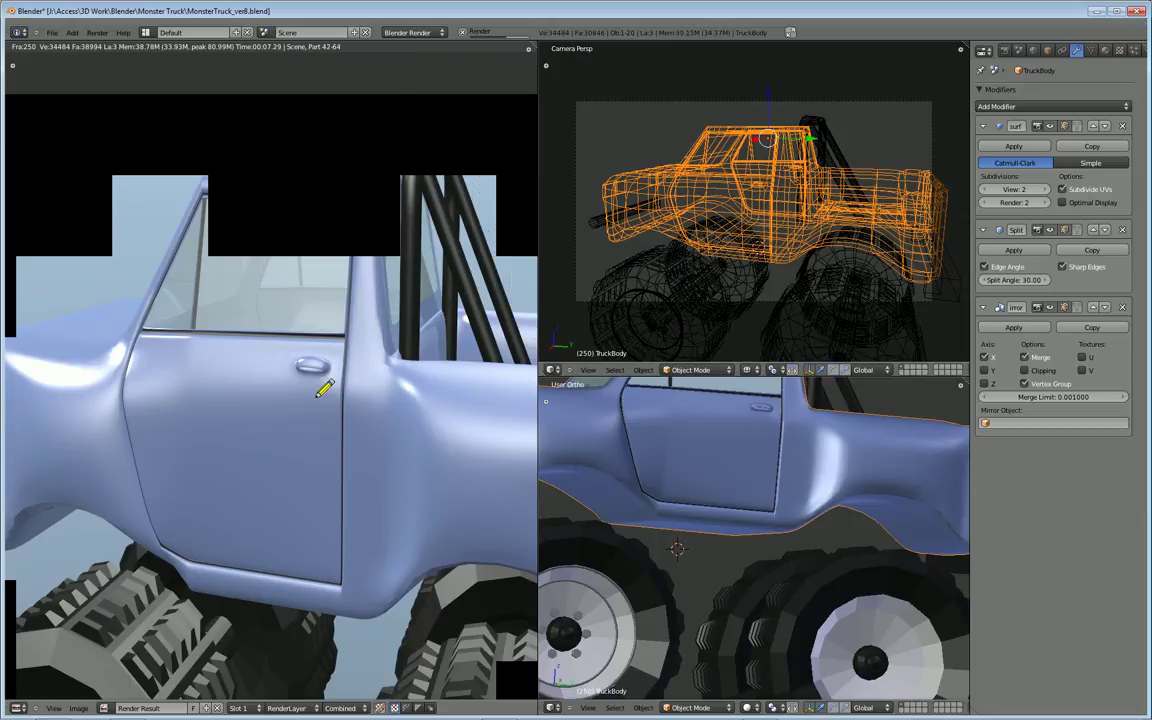
{"action": "key", "text": "Escape"}
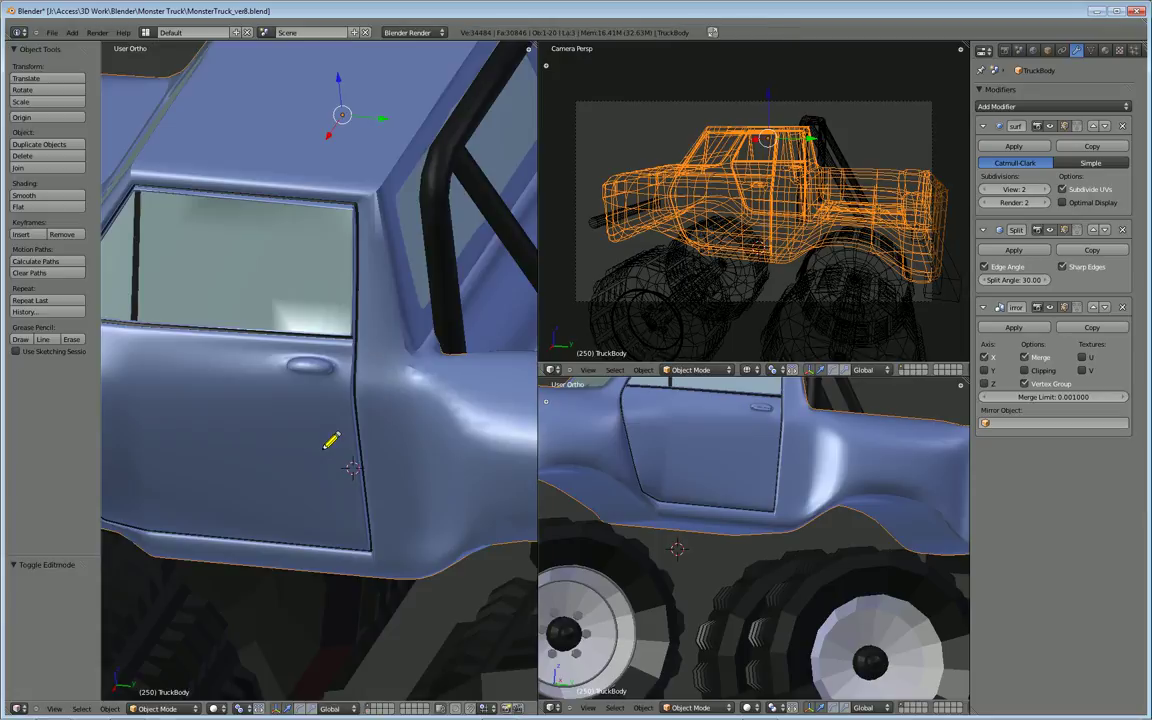
Return the truck body to Edit Mode and set up vertex selection with the hood in the right side view.
{"action": "scroll", "coordinate": [283, 397], "scroll_direction": "down", "scroll_amount": 3}
{"action": "middle_click_drag", "start_coordinate": [234, 402], "coordinate": [283, 437]}
{"action": "key", "text": "Tab"}
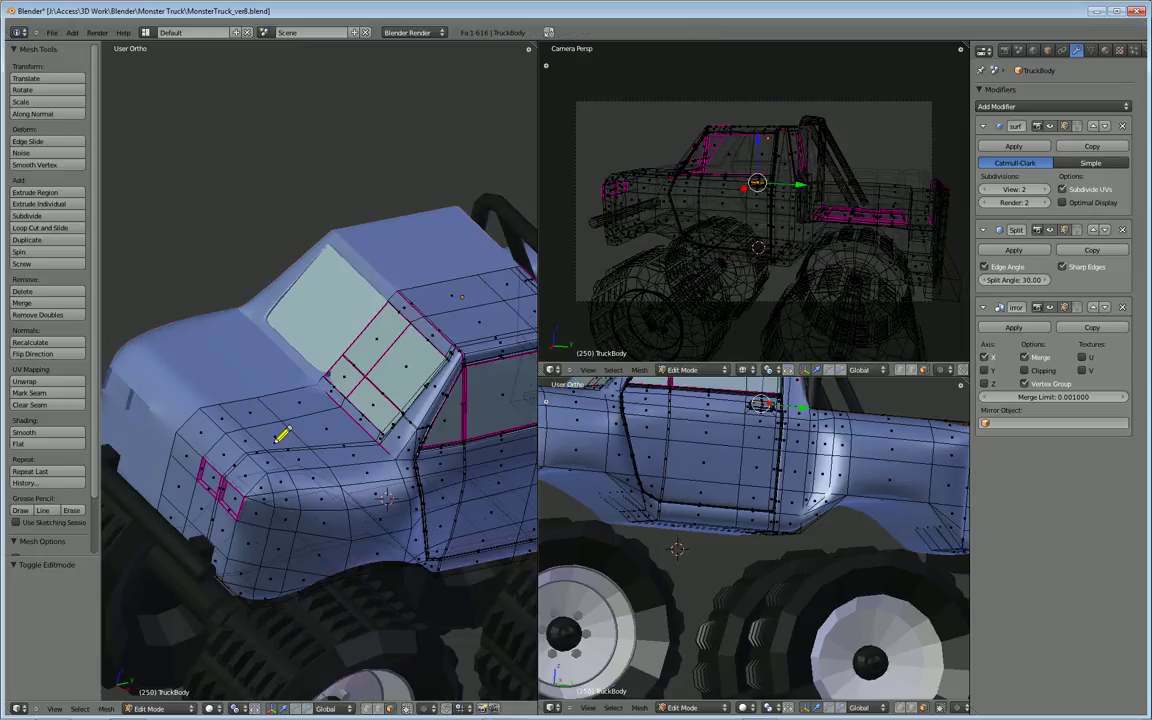
{"action": "middle_click_drag", "start_coordinate": [347, 455], "coordinate": [487, 419]}
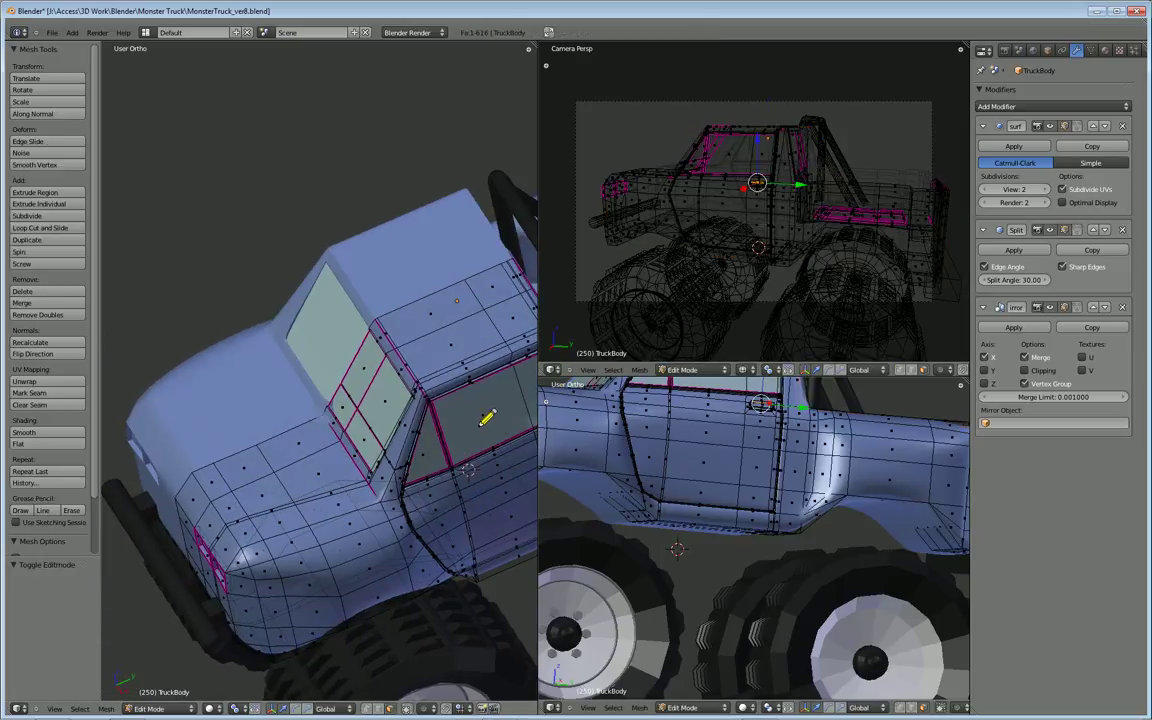
{"action": "key", "text": "KP_3"}
{"action": "scroll", "coordinate": [288, 417], "scroll_direction": "up", "scroll_amount": 4}
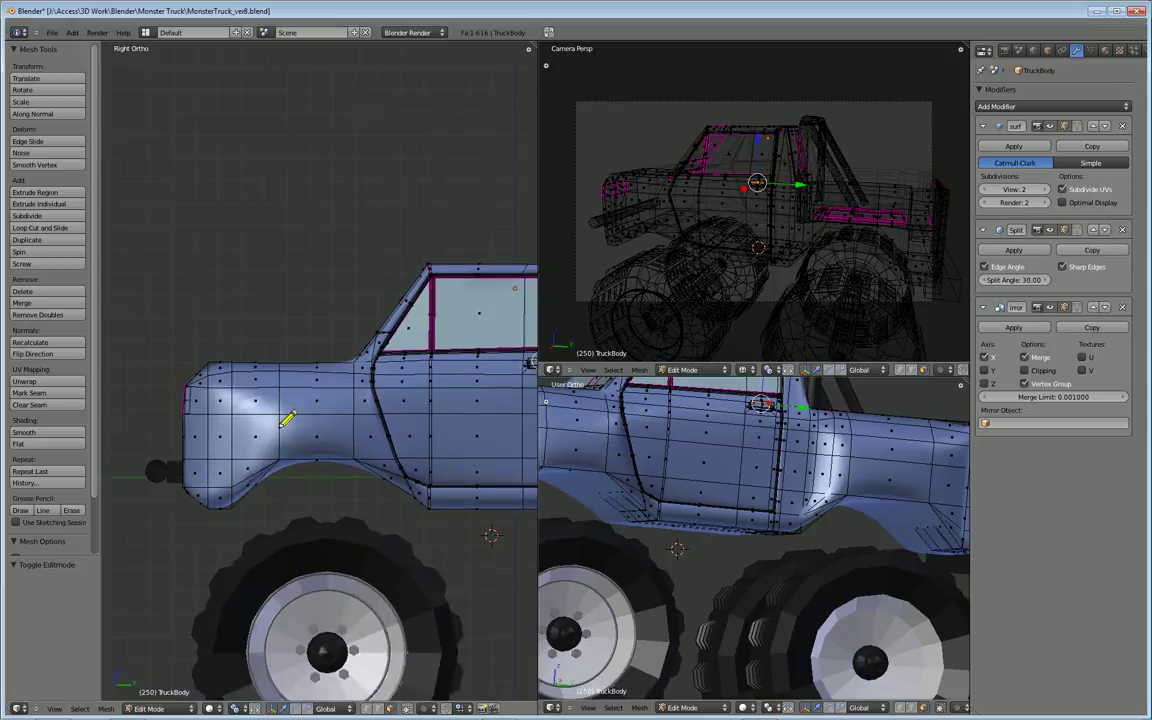
{"action": "scroll", "coordinate": [337, 445], "scroll_direction": "down", "scroll_amount": 3}
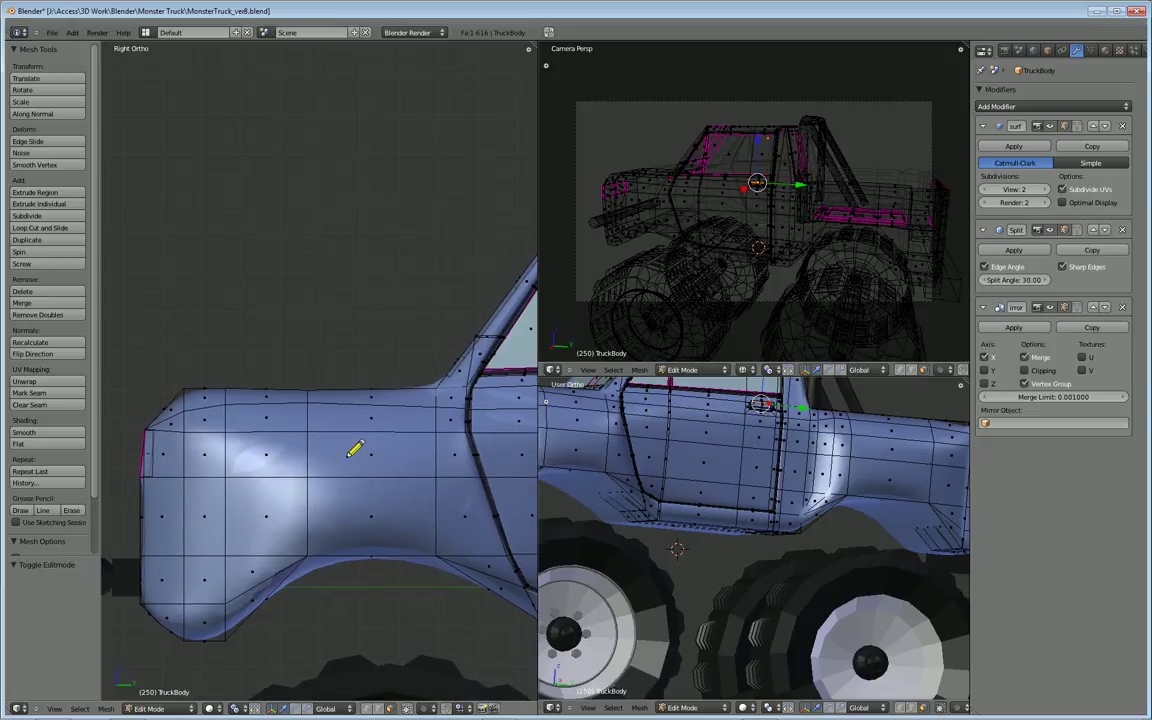
{"action": "scroll", "coordinate": [320, 420], "scroll_direction": "down", "scroll_amount": 2}
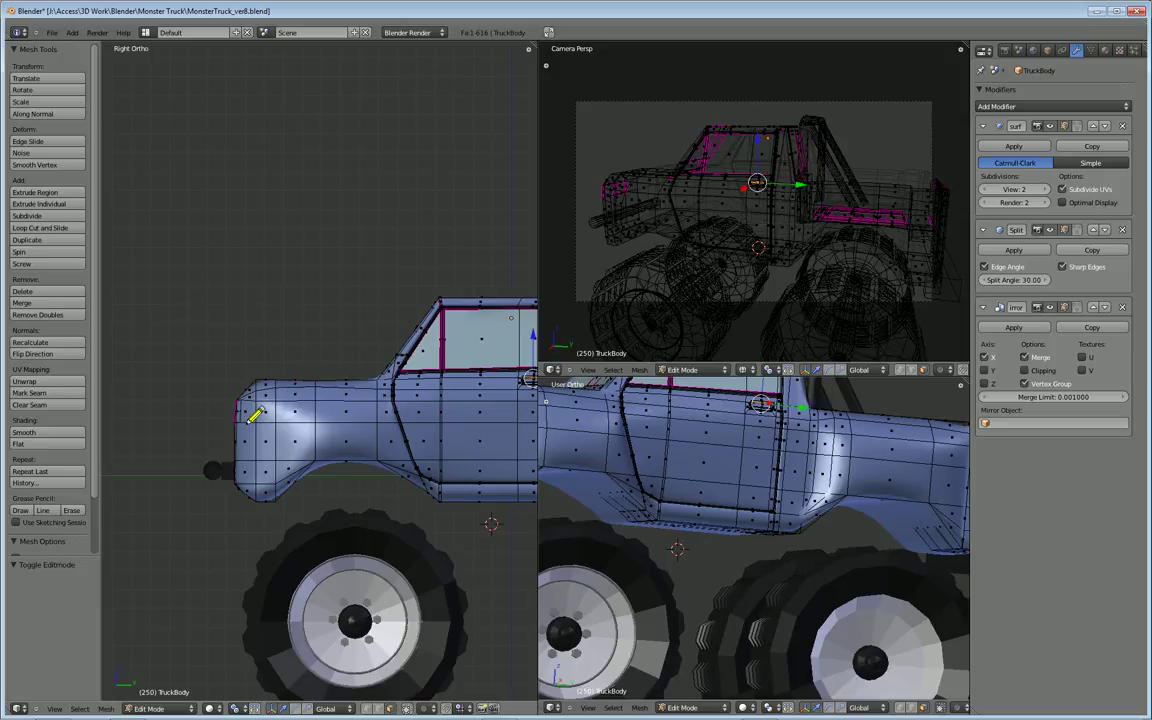
{"action": "left_click", "coordinate": [368, 706]}
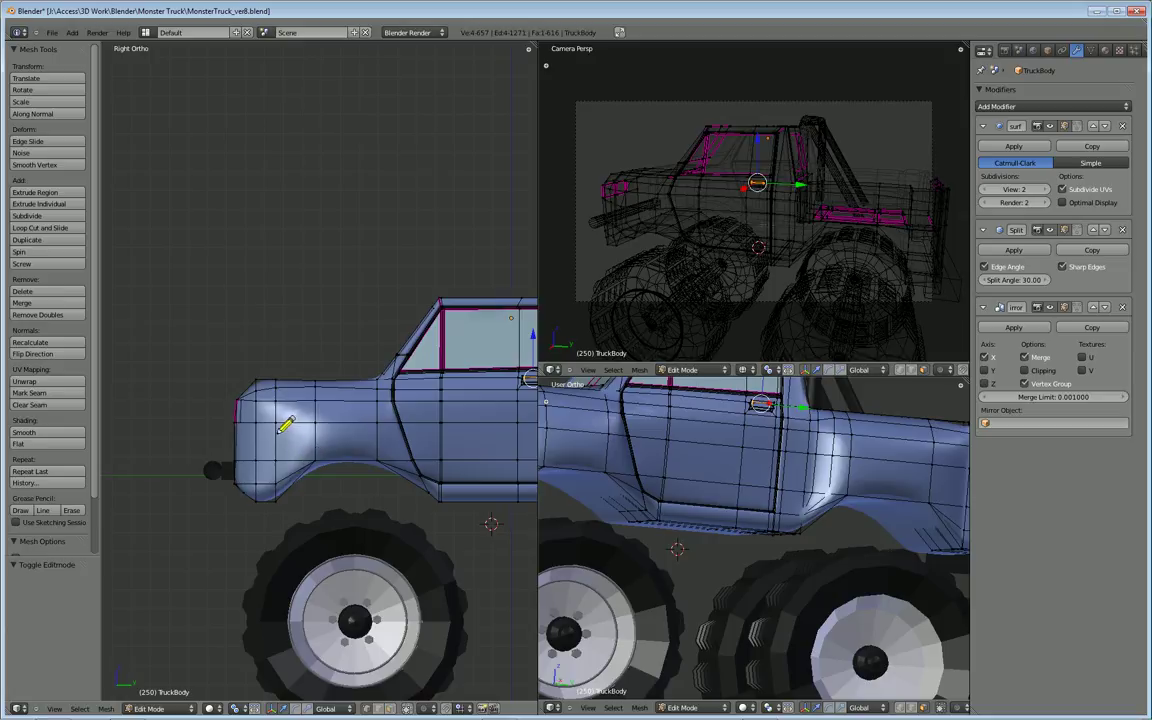
Box-select the vertices of the hood's upper front end and lower them along Z by -6.631.
{"action": "right_click", "coordinate": [250, 389]}
{"action": "key", "text": "b"}
{"action": "left_click_drag", "start_coordinate": [202, 366], "coordinate": [353, 426]}
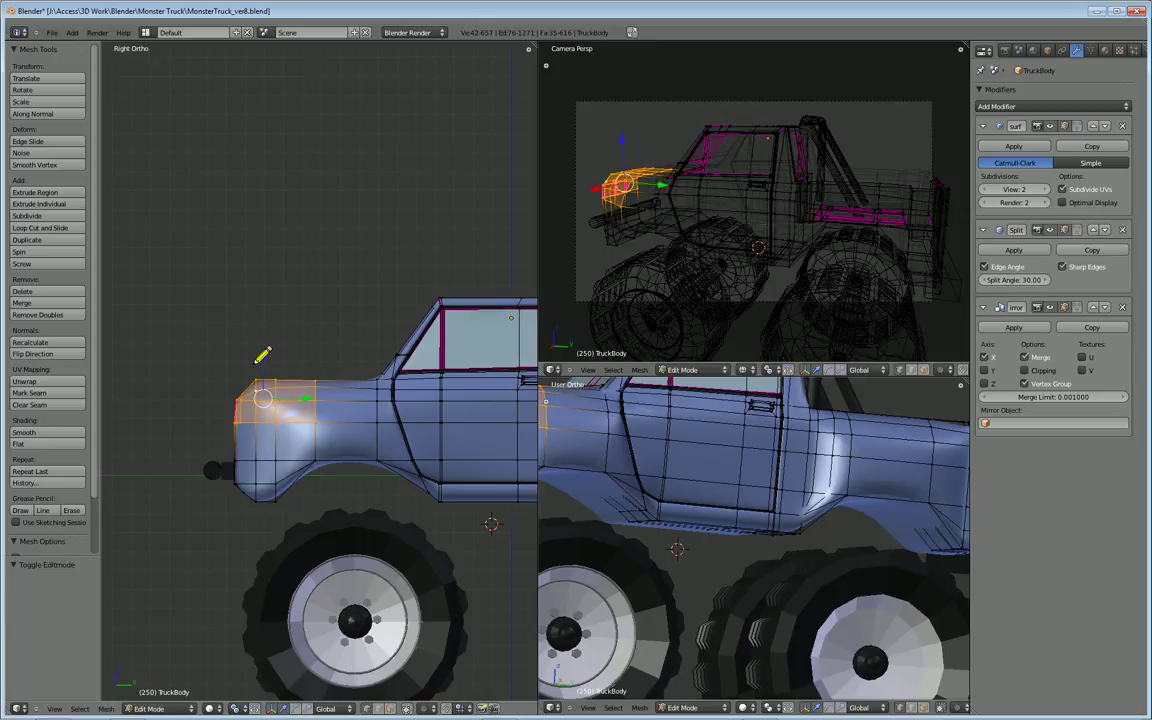
{"action": "key", "text": "g"}
{"action": "key", "text": "z"}
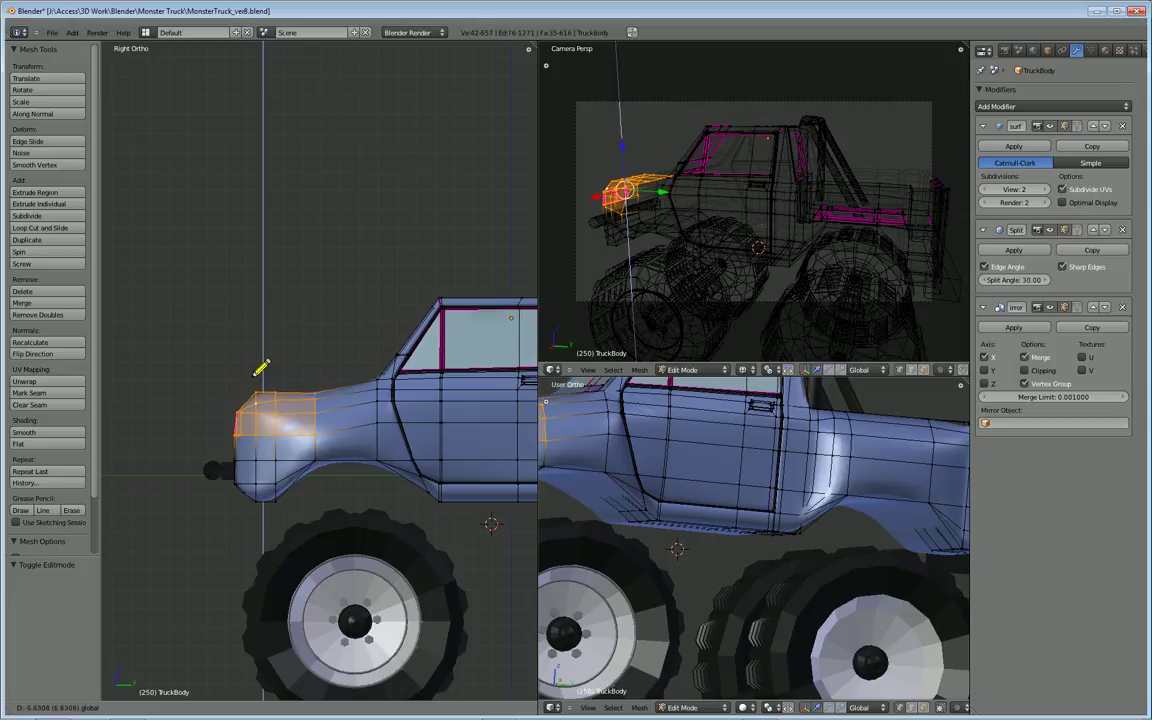
{"action": "left_click", "coordinate": [260, 370]}
{"action": "middle_click_drag", "start_coordinate": [292, 378], "coordinate": [325, 420]}
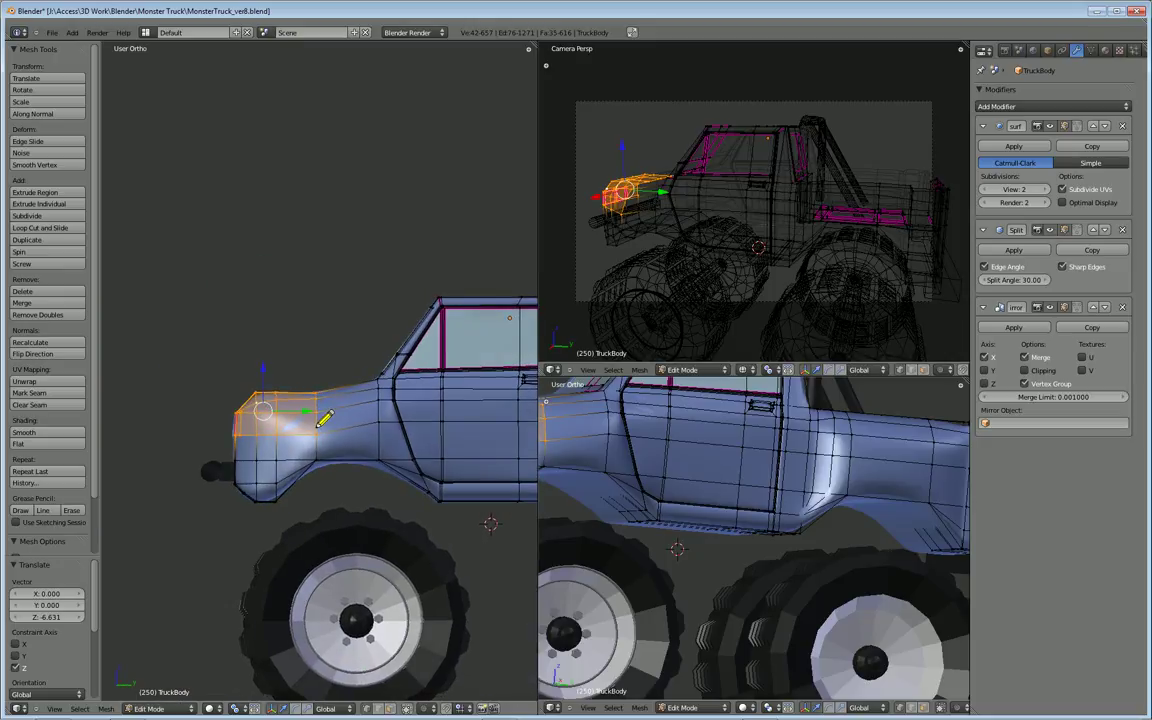
{"action": "key", "text": "KP_3"}
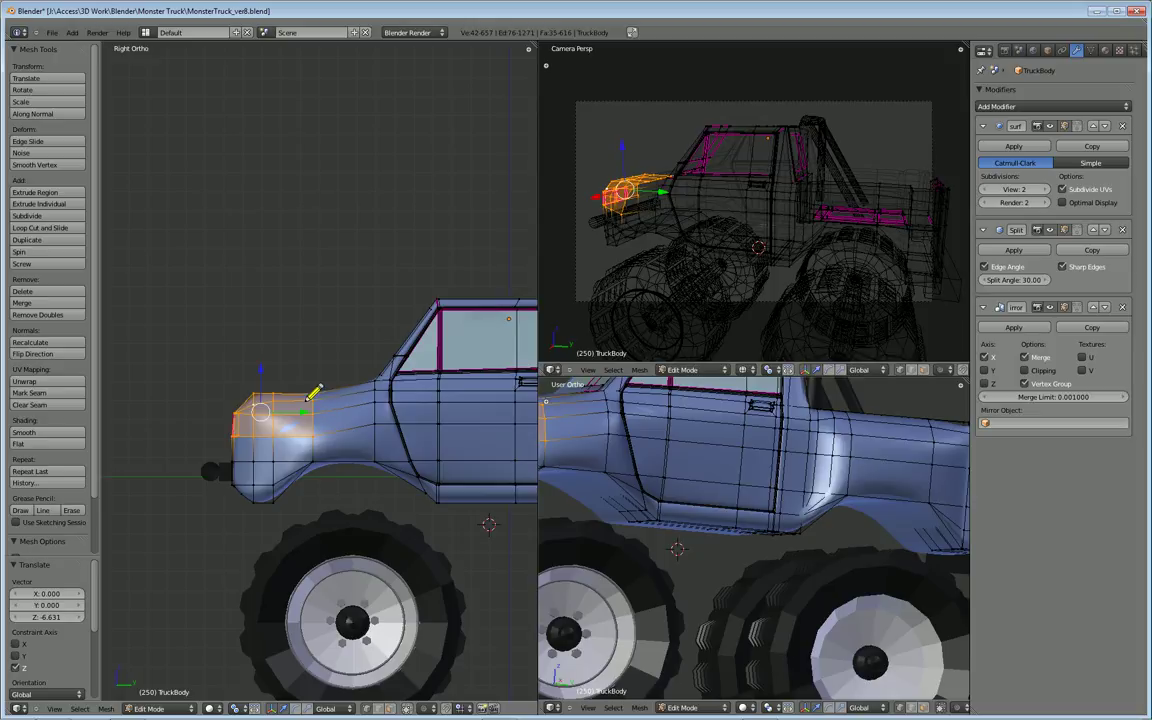
Select the row of vertices across the hood at the rear of the lowered section and raise it along Z by 2.526.
{"action": "right_click", "coordinate": [314, 393]}
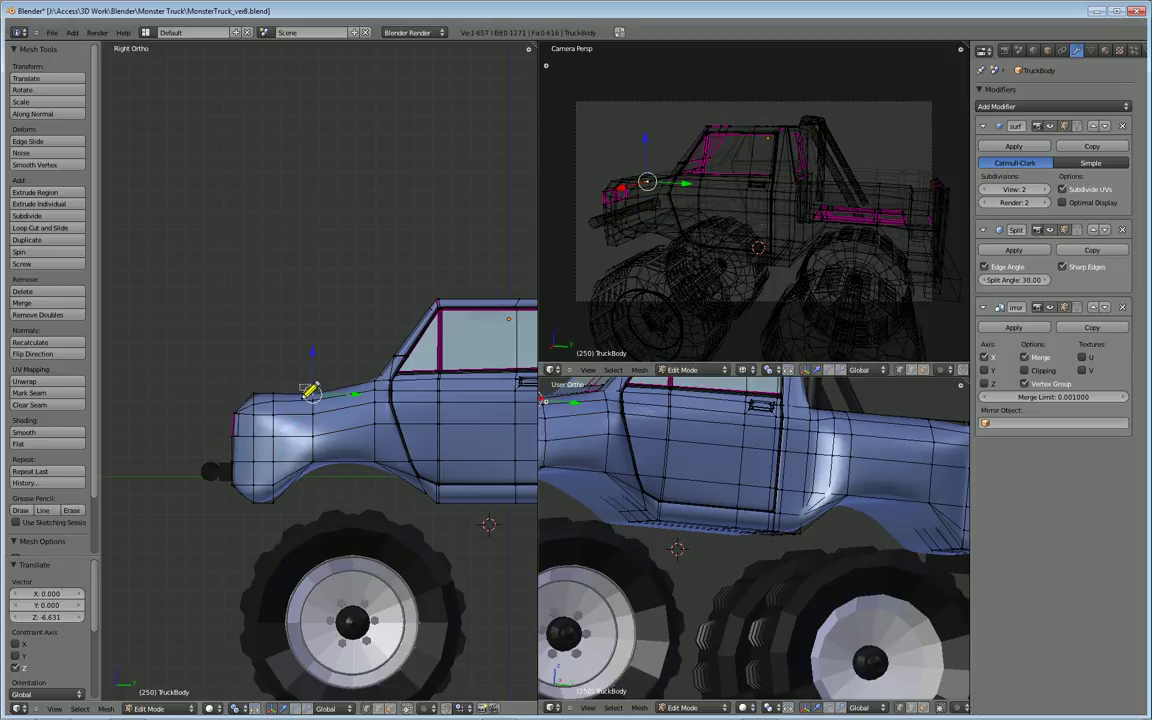
{"action": "right_click", "coordinate": [316, 398], "text": "alt"}
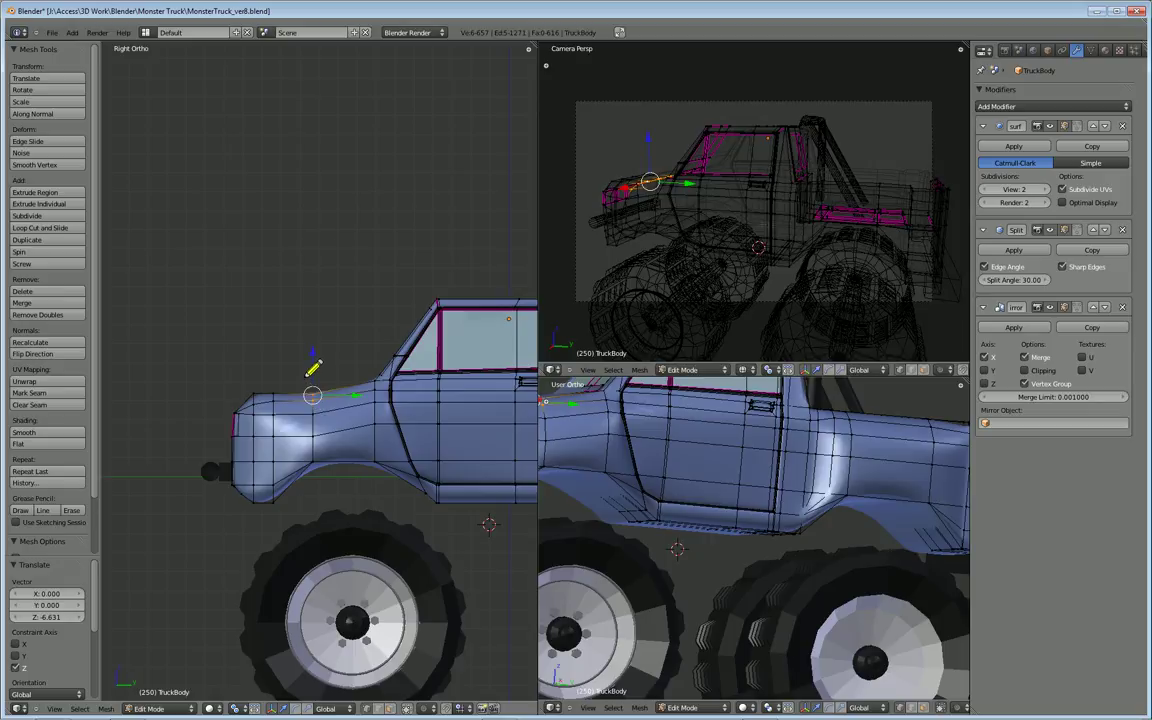
{"action": "key", "text": "g"}
{"action": "key", "text": "z"}
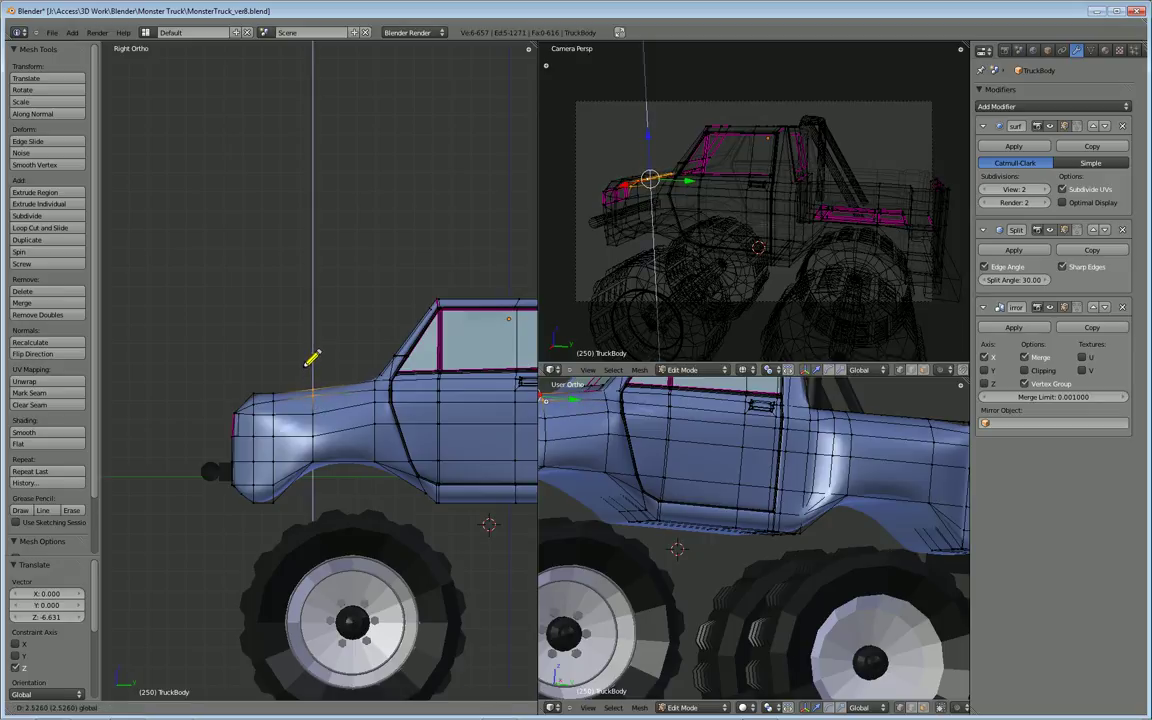
{"action": "left_click", "coordinate": [308, 364]}
Try to raise the next row of vertices forward on the hood along Z.
{"action": "right_click", "coordinate": [267, 385]}
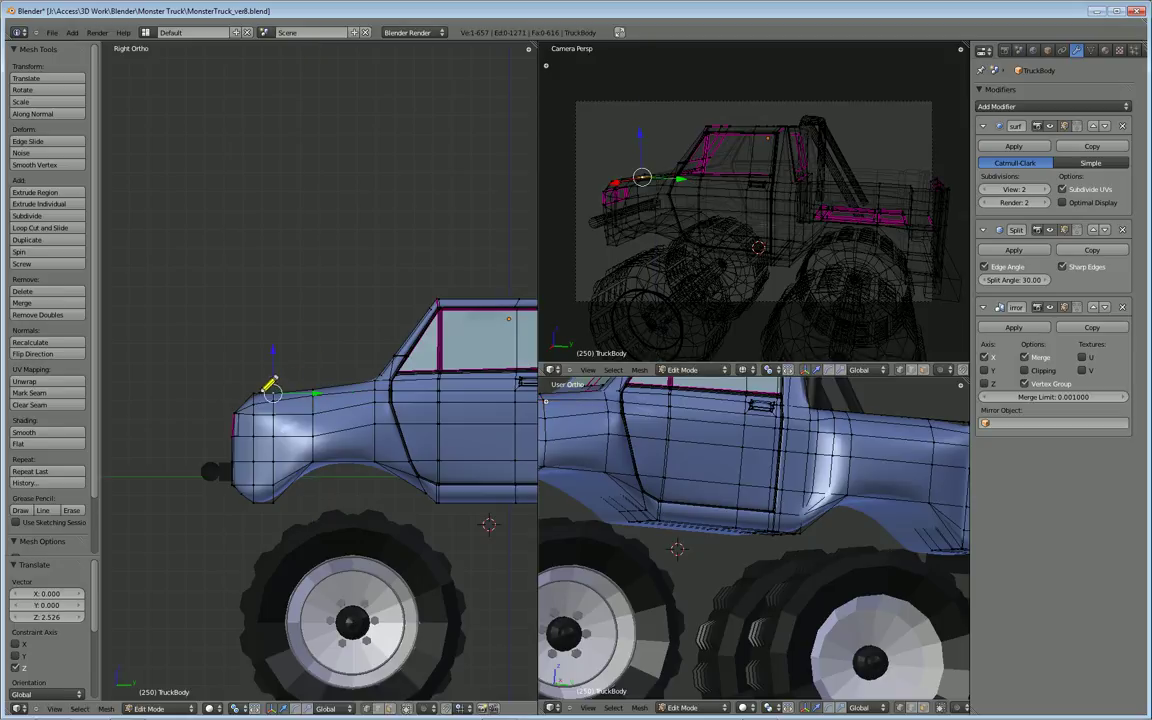
{"action": "right_click", "coordinate": [275, 390], "text": "alt"}
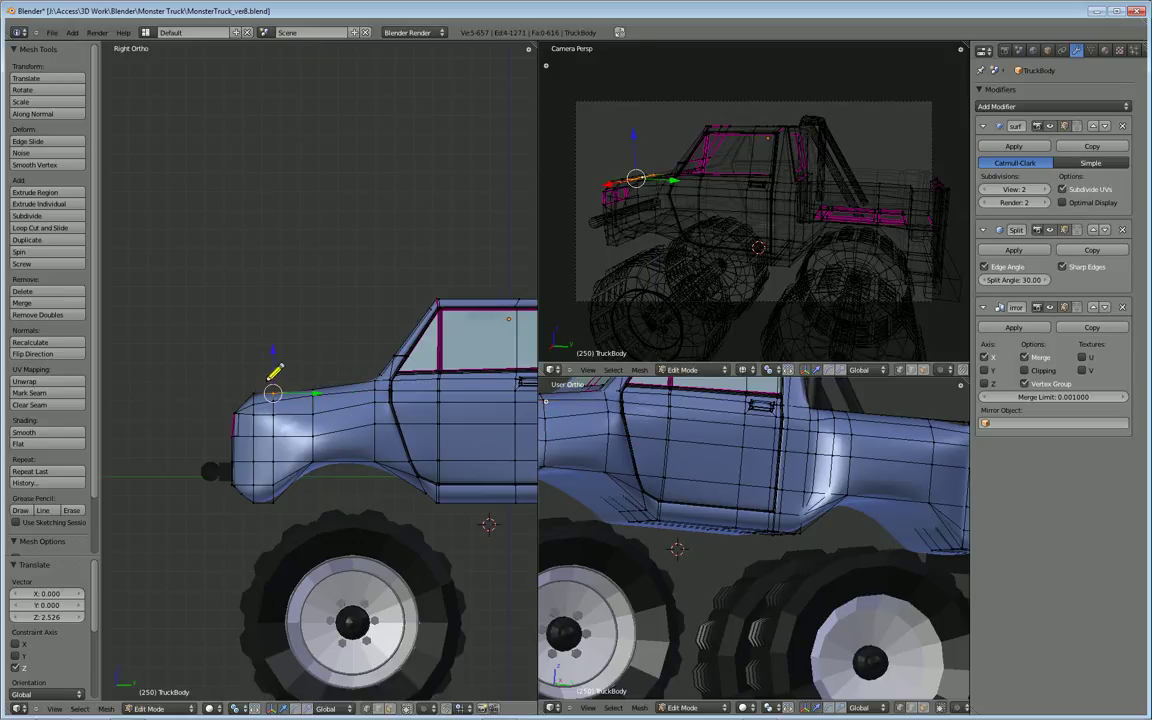
{"action": "key", "text": "g"}
{"action": "key", "text": "z"}
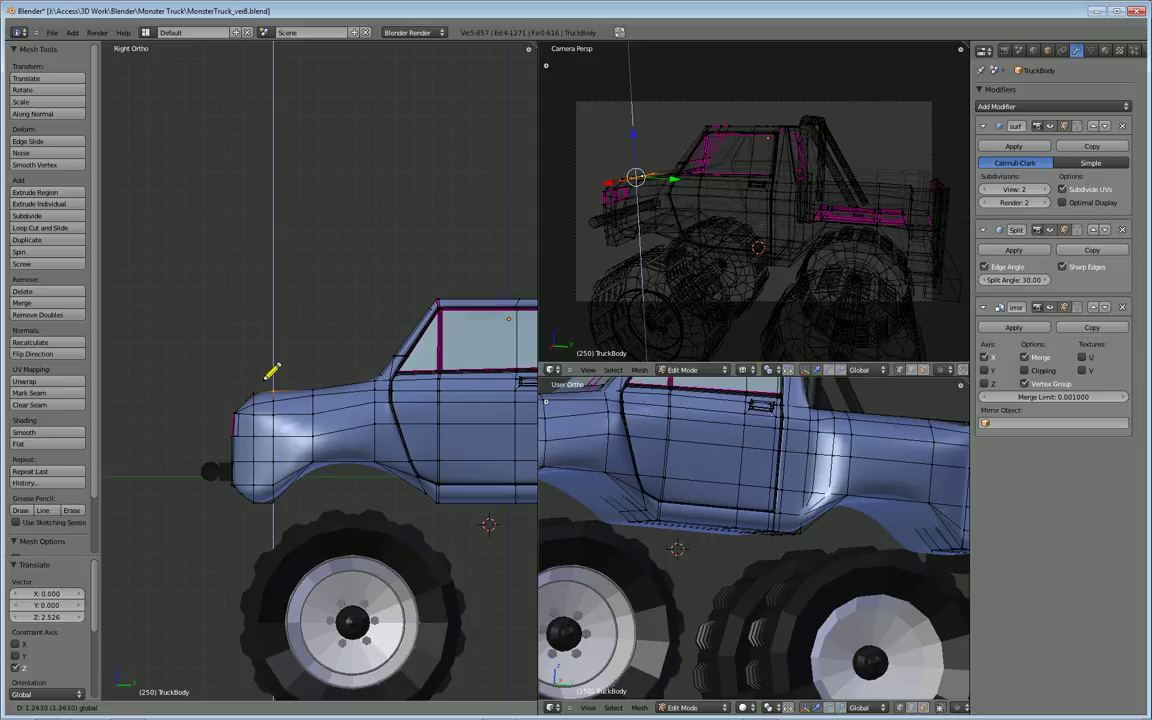
{"action": "left_click", "coordinate": [264, 398]}
Select the row of vertices near the hood's front edge and lower it along Z by -3.789.
{"action": "right_click", "coordinate": [252, 391]}
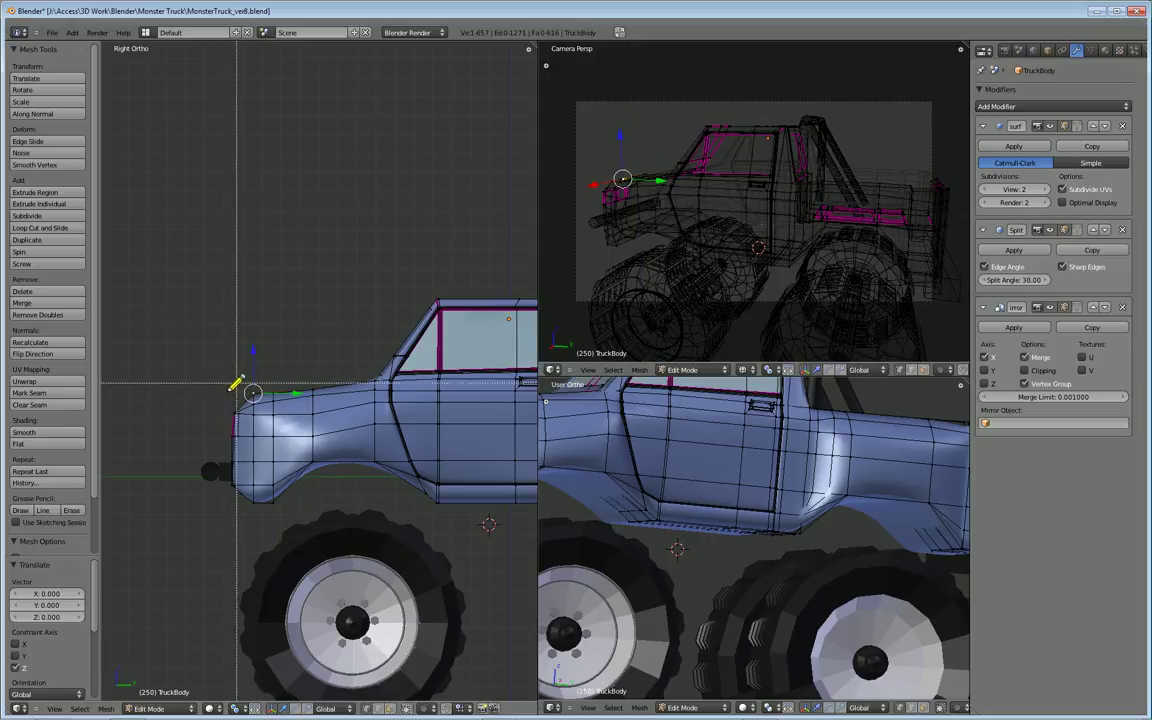
{"action": "key", "text": "ctrl+z"}
{"action": "key", "text": "g"}
{"action": "key", "text": "z"}
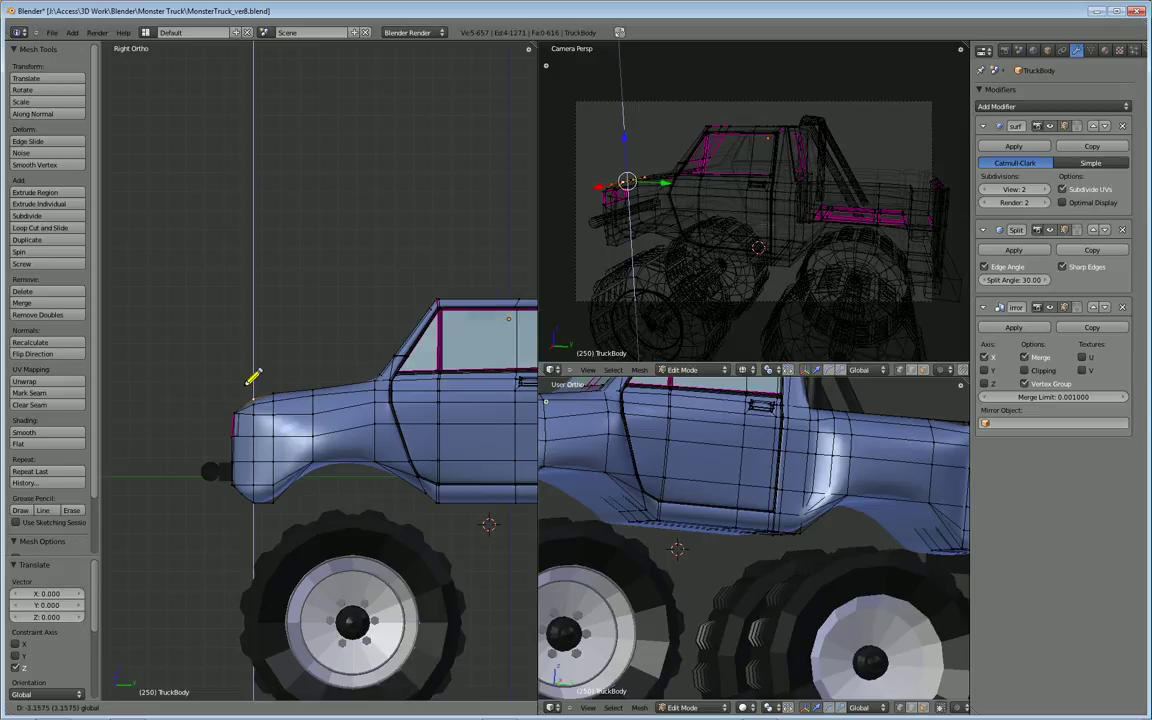
{"action": "left_click", "coordinate": [279, 404]}
Try lowering the row just behind the hood's front row along Z by -5.664, and undo the move.
{"action": "middle_click_drag", "start_coordinate": [279, 404], "coordinate": [480, 446]}
{"action": "middle_click_drag", "start_coordinate": [275, 450], "coordinate": [277, 398]}
{"action": "key", "text": "KP_3"}
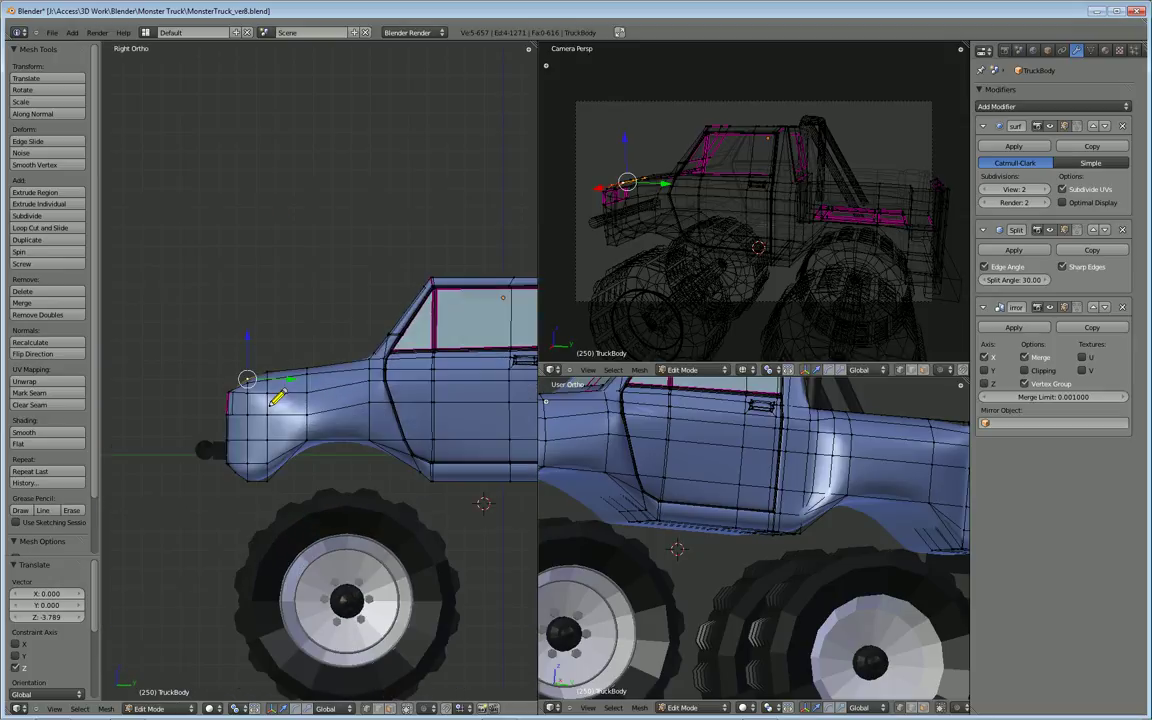
{"action": "scroll", "coordinate": [280, 405], "scroll_direction": "up", "scroll_amount": 3}
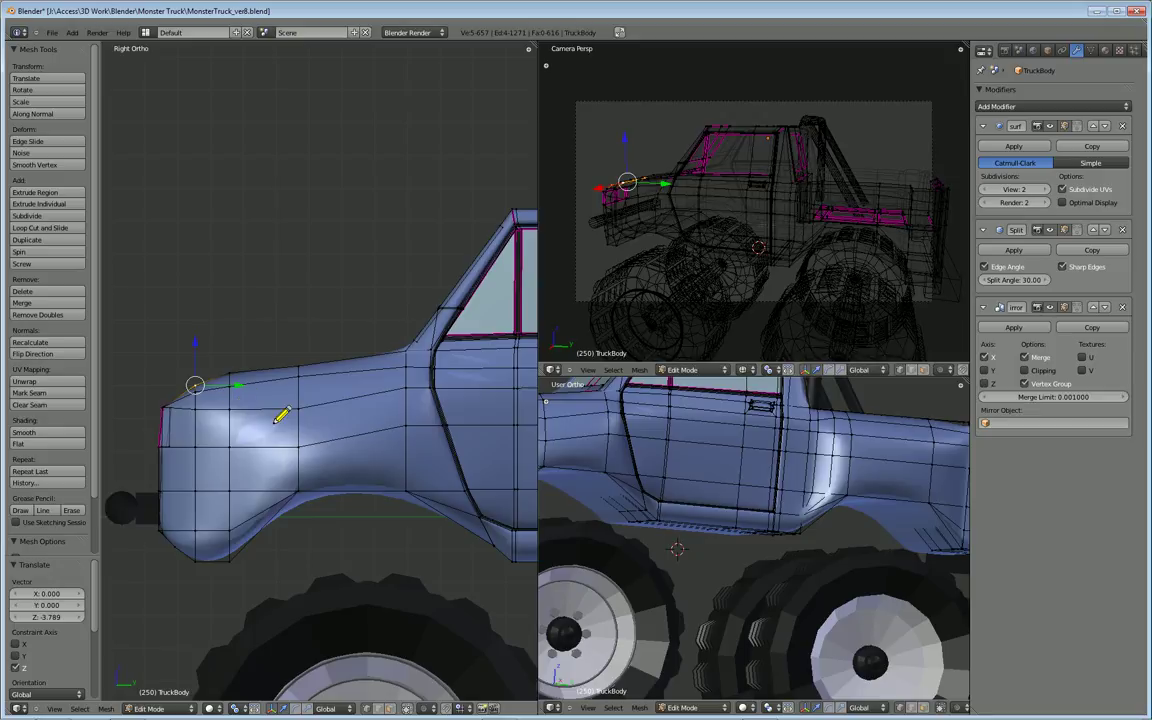
{"action": "middle_click_drag", "start_coordinate": [282, 415], "coordinate": [342, 456], "text": "shift"}
{"action": "key", "text": "b"}
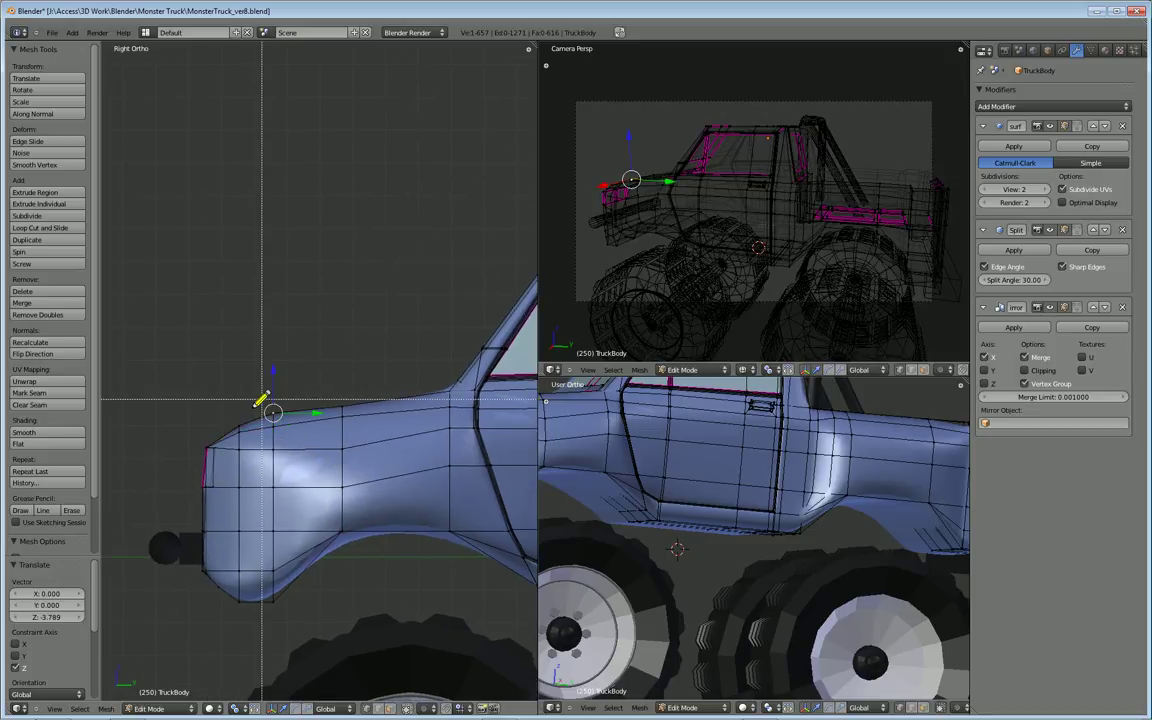
{"action": "left_click_drag", "start_coordinate": [262, 400], "coordinate": [280, 416]}
{"action": "key", "text": "g"}
{"action": "key", "text": "z"}
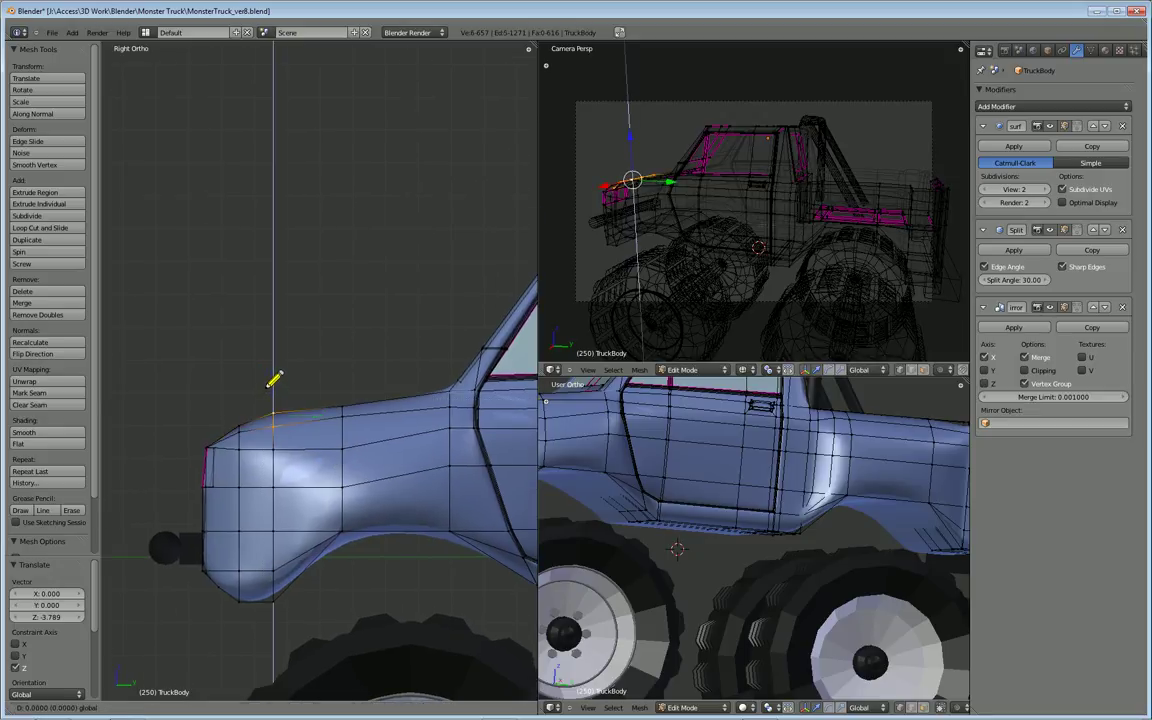
{"action": "left_click", "coordinate": [238, 435]}
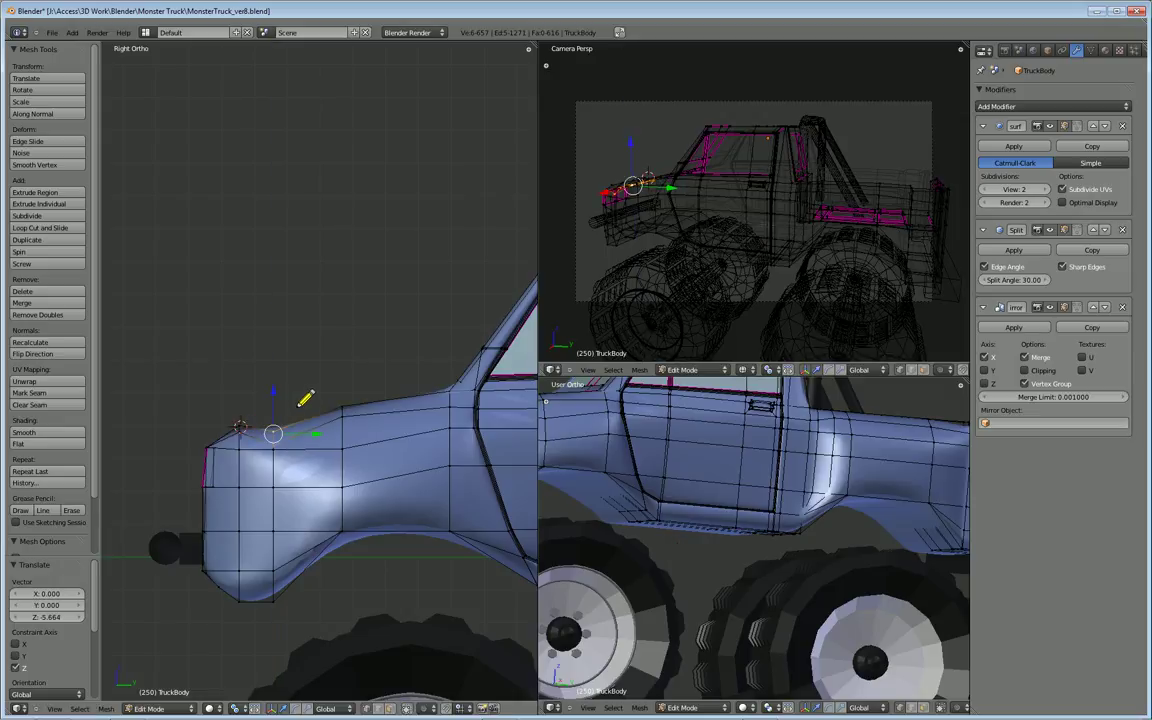
{"action": "key", "text": "ctrl+z"}
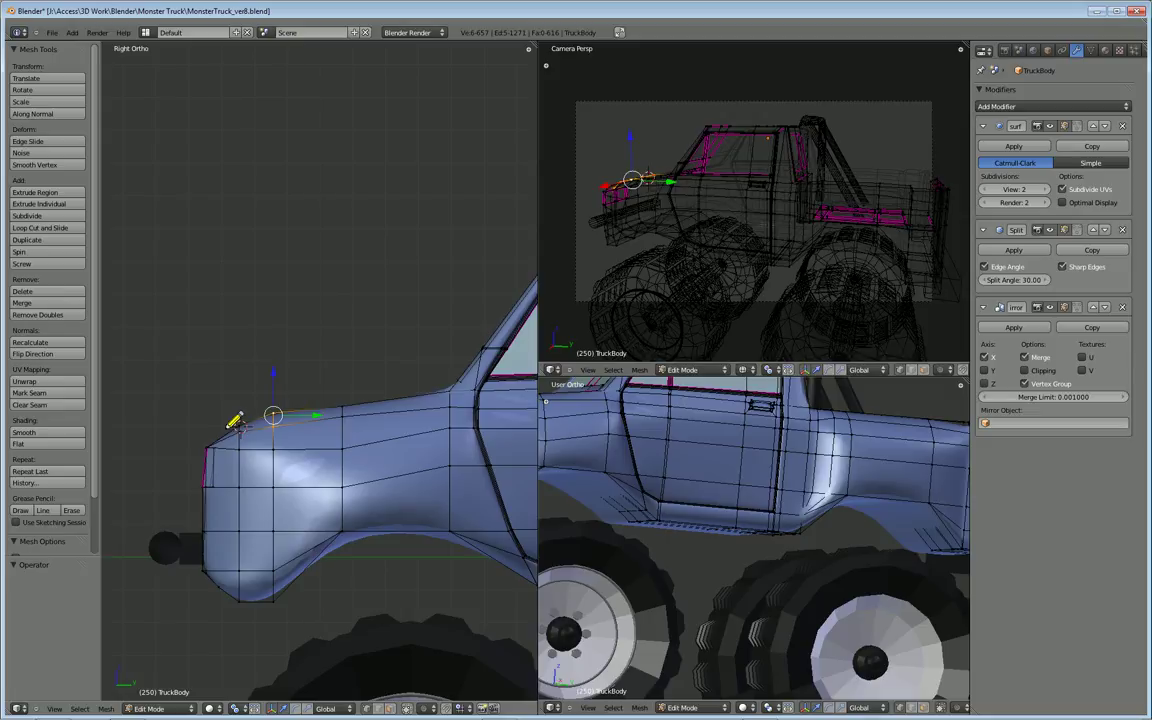
Box-select the row of vertices nearest the hood's front edge and lower it along Z by -1.279.
{"action": "left_click", "coordinate": [259, 266]}
{"action": "right_click", "coordinate": [238, 432]}
{"action": "key", "text": "b"}
{"action": "left_click_drag", "start_coordinate": [220, 401], "coordinate": [247, 437]}
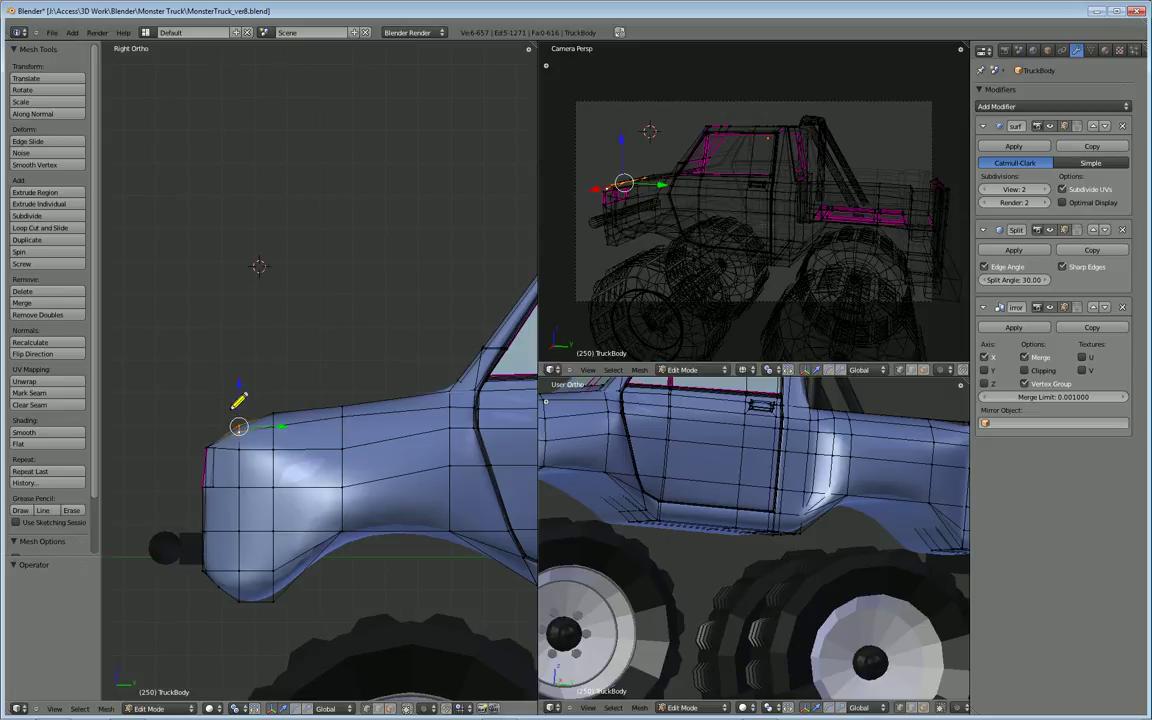
{"action": "key", "text": "g"}
{"action": "key", "text": "z"}
{"action": "left_click", "coordinate": [298, 440]}
Select the six-vertex row just behind the hood's front row and lower it along Z by -1.279.
{"action": "right_click", "coordinate": [275, 448]}
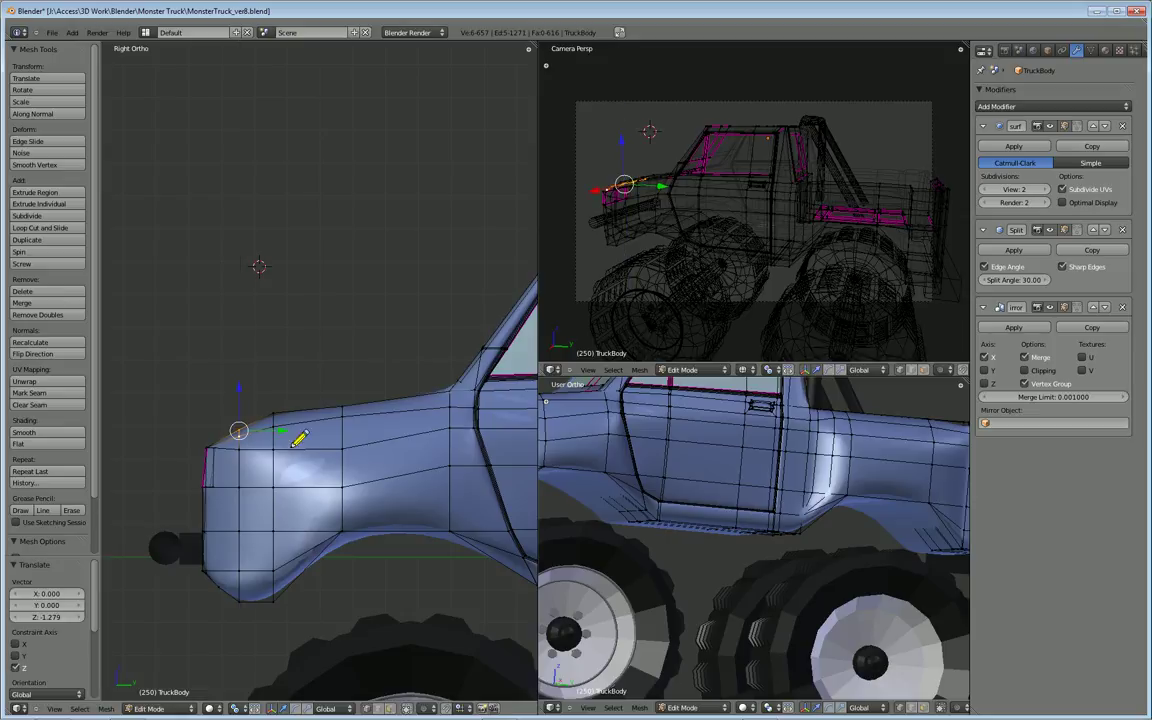
{"action": "key", "text": "b"}
{"action": "left_click_drag", "start_coordinate": [276, 474], "coordinate": [273, 467]}
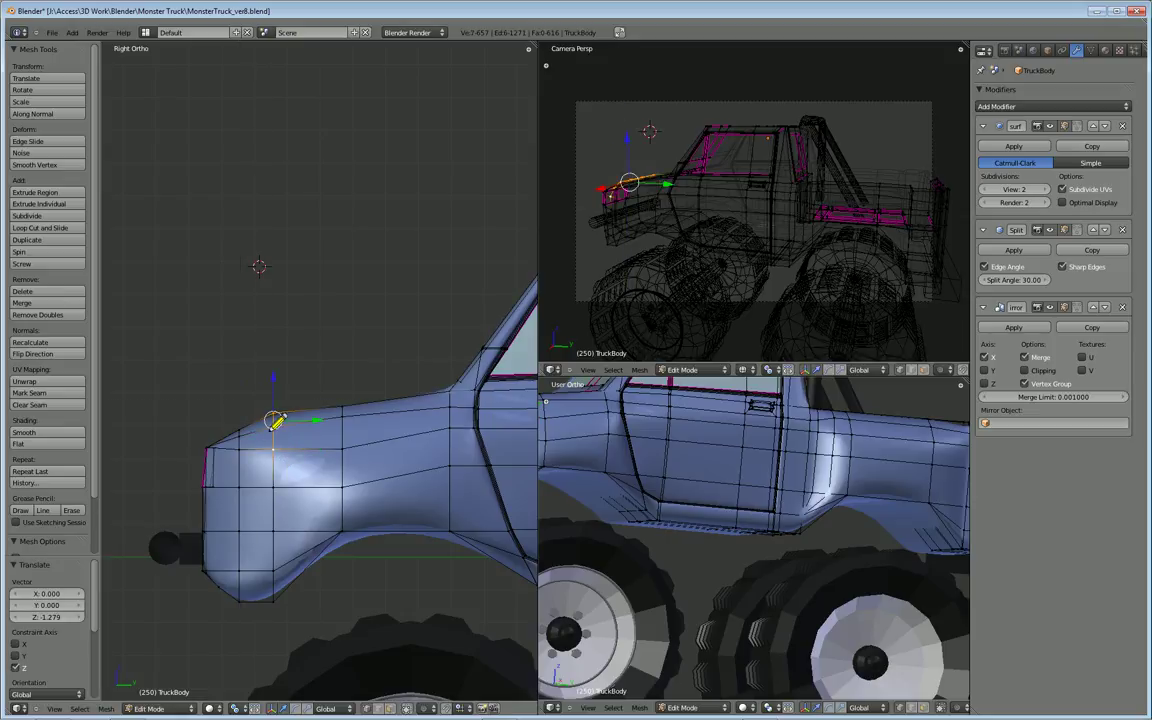
{"action": "right_click", "coordinate": [274, 459], "text": "shift"}
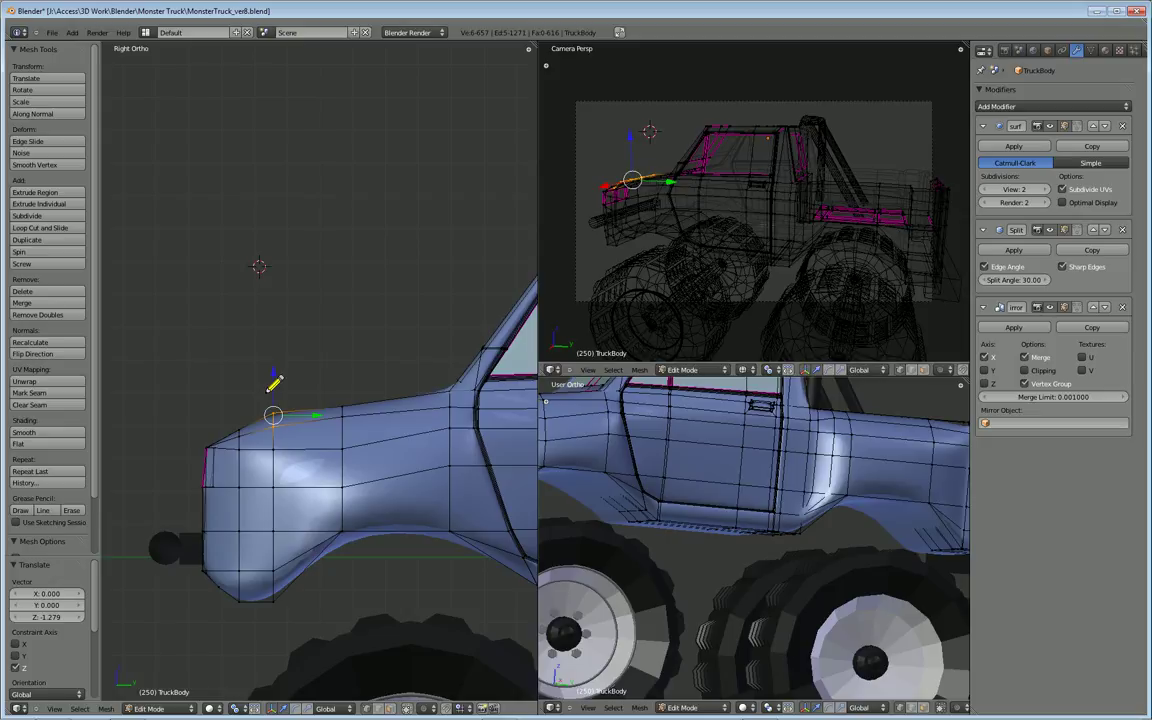
{"action": "key", "text": "g"}
{"action": "key", "text": "z"}
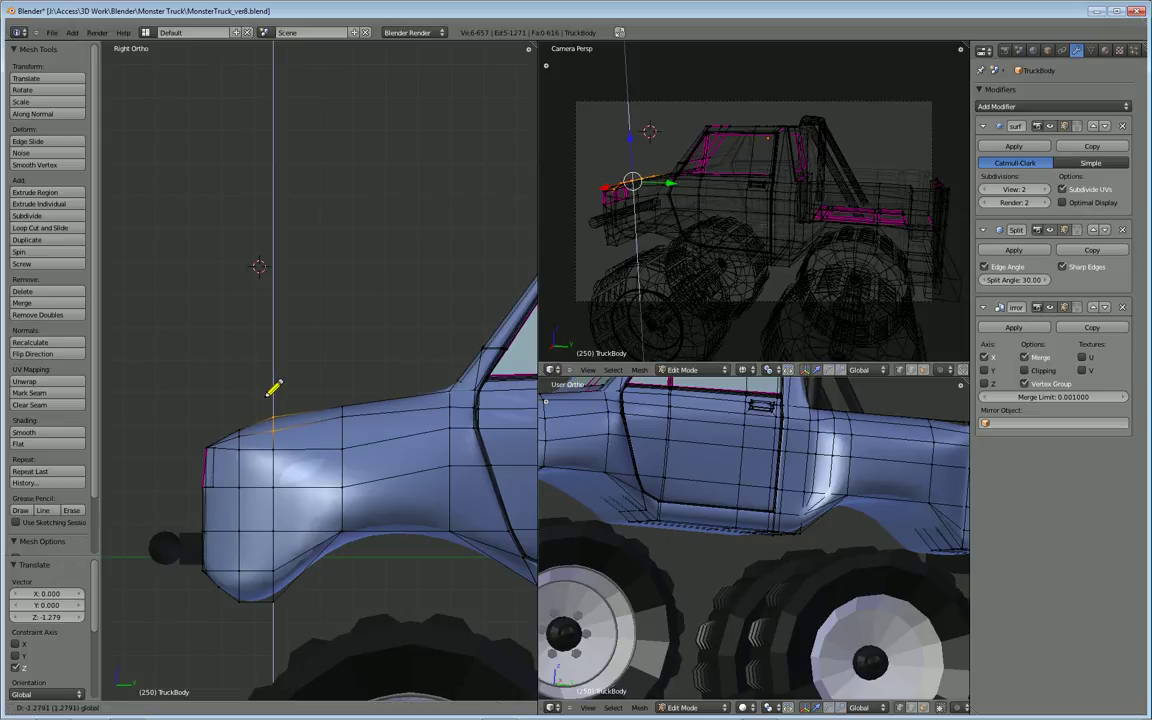
{"action": "left_click", "coordinate": [274, 388]}
Select a single vertex on that same hood row and move it along Z by -0.183.
{"action": "right_click", "coordinate": [320, 405]}
{"action": "right_click", "coordinate": [272, 410]}
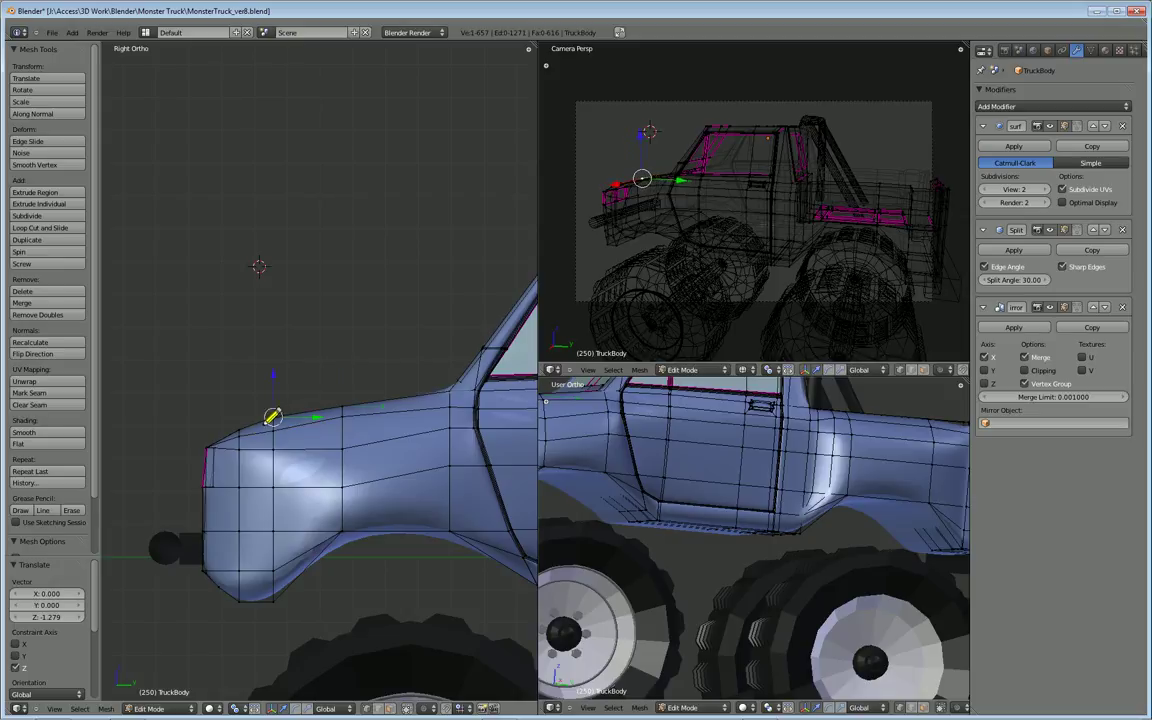
{"action": "key", "text": "g"}
{"action": "key", "text": "z"}
{"action": "left_click", "coordinate": [268, 404]}
{"action": "middle_click_drag", "start_coordinate": [306, 432], "coordinate": [316, 472]}
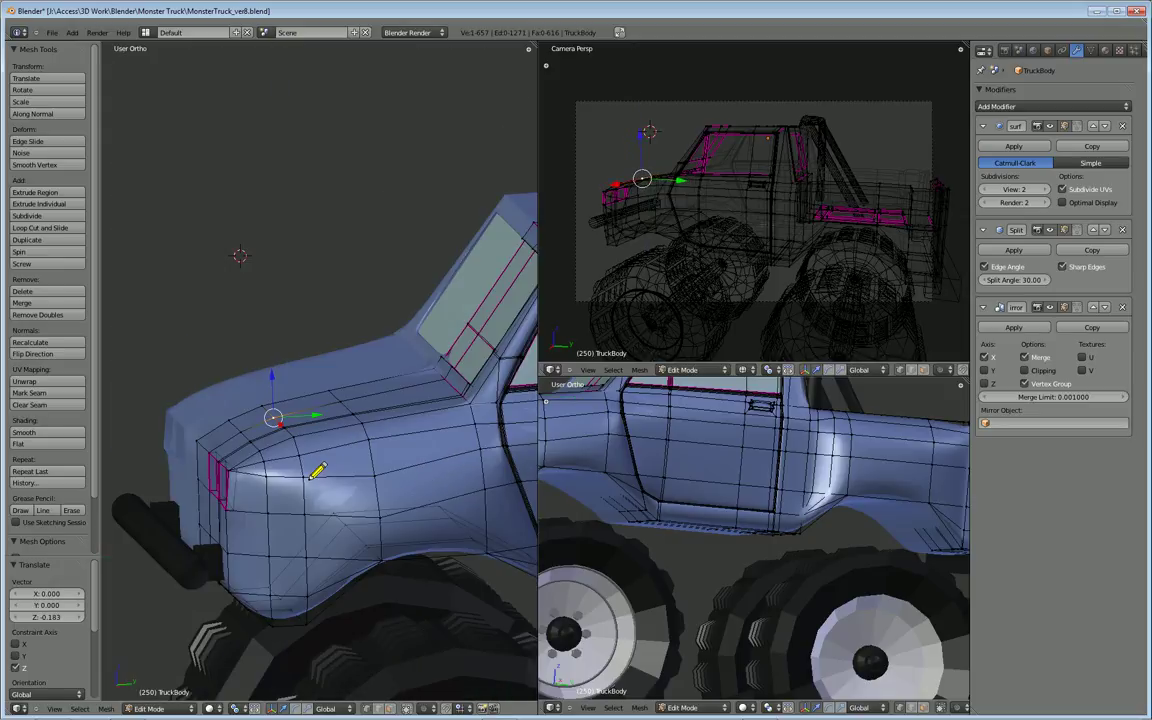
Select the five upper vertices of the hood row behind the front row and lower them along Z by -0.914.
{"action": "key", "text": "KP_3"}
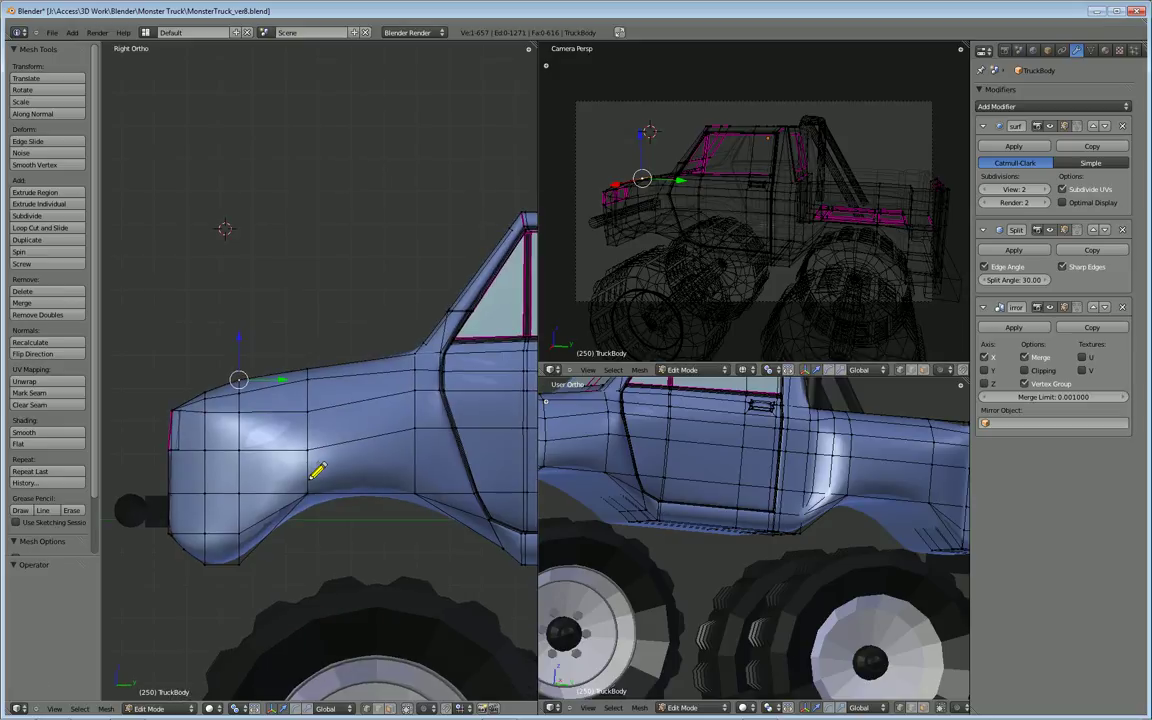
{"action": "key", "text": "g"}
{"action": "key", "text": "z"}
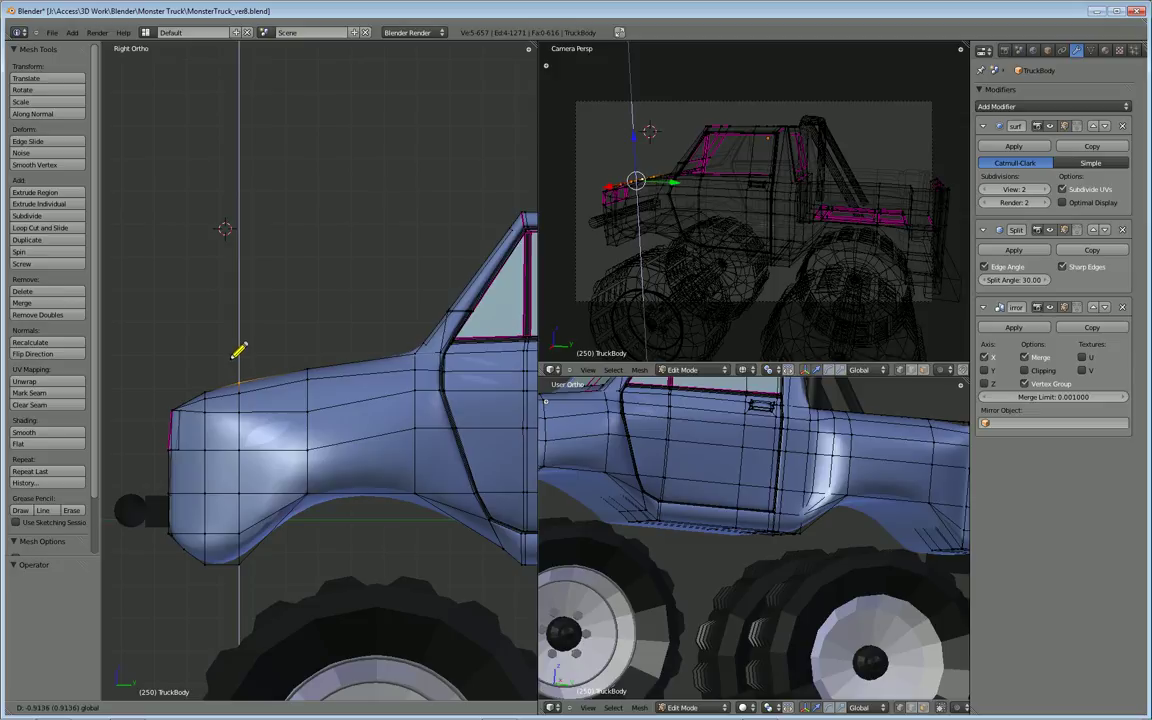
{"action": "left_click", "coordinate": [238, 351]}
Select the upper side vertex of the hood above the front of the wheel arch and lower it along Z by -1.096.
{"action": "right_click", "coordinate": [280, 352]}
{"action": "key", "text": "g"}
{"action": "key", "text": "z"}
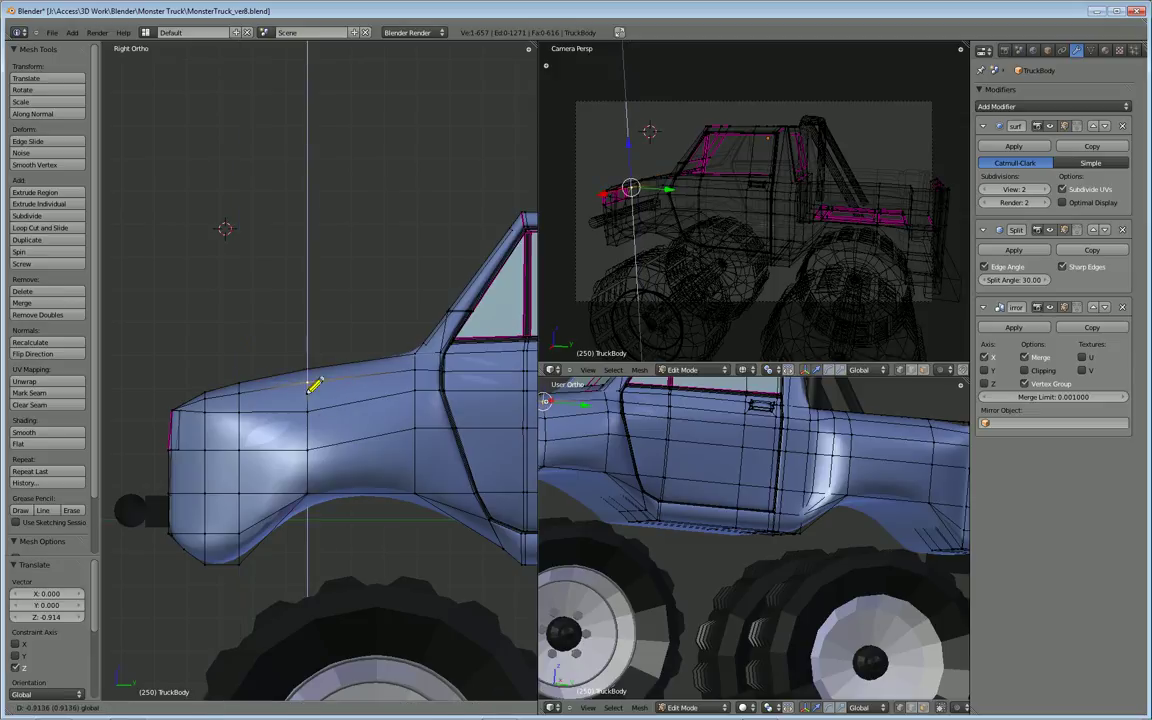
{"action": "left_click", "coordinate": [310, 403]}
Adjust the next side vertex down in the same column along Z, first by -1.462 and finally by 4.203.
{"action": "key", "text": "g"}
{"action": "key", "text": "z"}
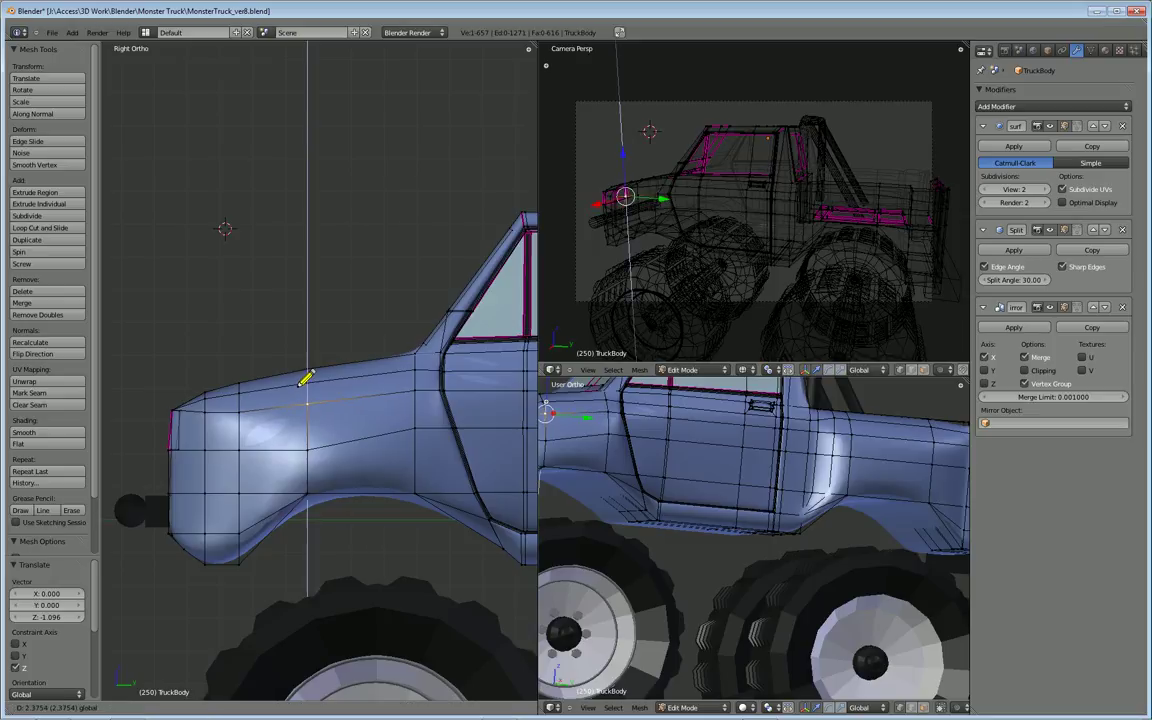
{"action": "left_click", "coordinate": [307, 411]}
{"action": "left_click", "coordinate": [305, 416]}
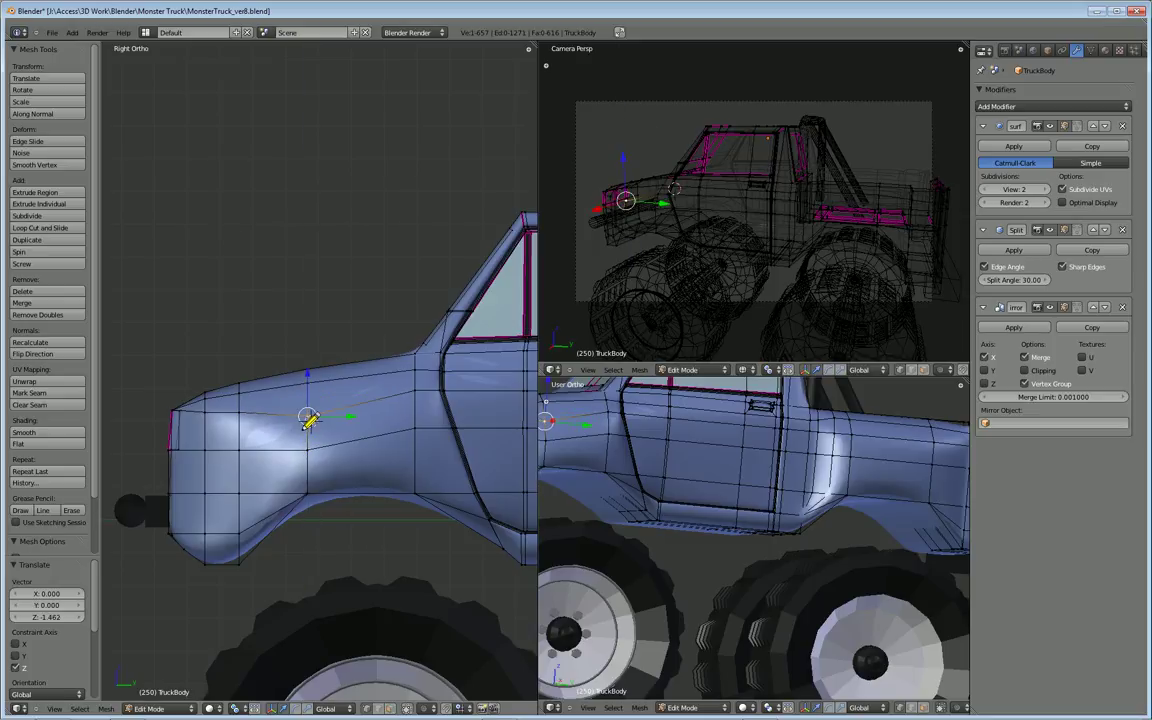
{"action": "key", "text": "g"}
{"action": "key", "text": "z"}
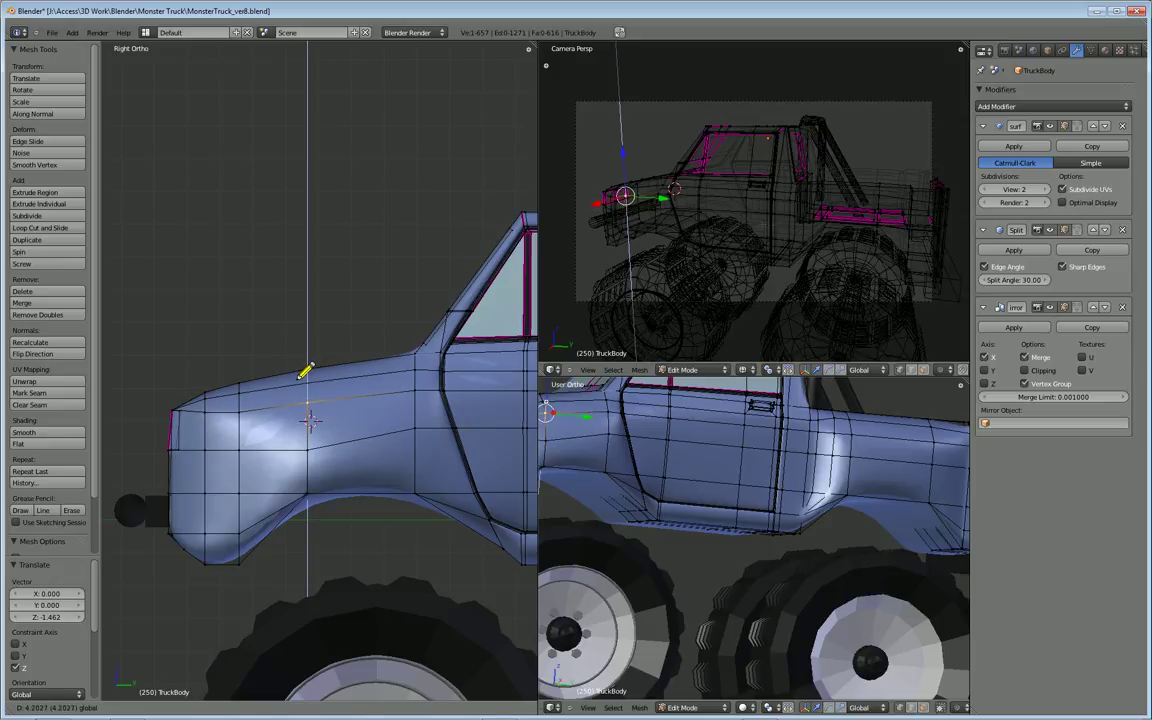
{"action": "left_click", "coordinate": [306, 372]}
Select the fender vertex below it in the same column and raise it along Z by 2.924.
{"action": "right_click", "coordinate": [307, 450]}
{"action": "key", "text": "g"}
{"action": "key", "text": "z"}
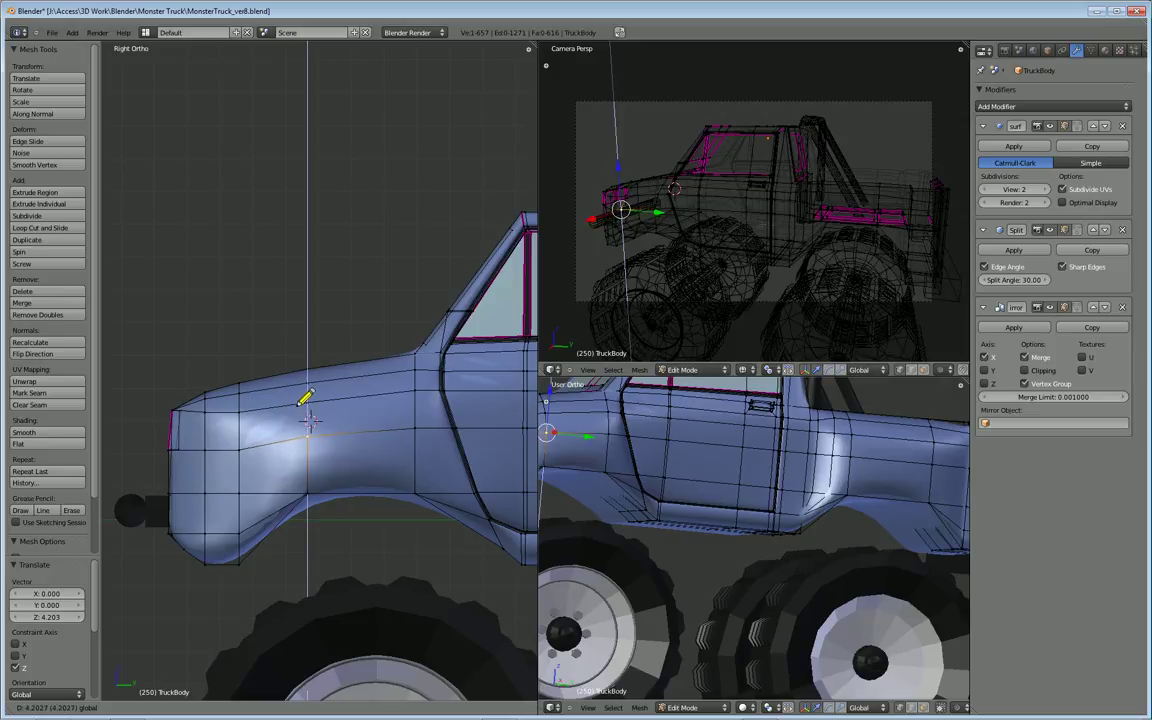
{"action": "left_click", "coordinate": [301, 407]}
Select the neighbouring fender vertex one column closer to the front and raise it along Z by 1.279.
{"action": "right_click", "coordinate": [237, 450]}
{"action": "key", "text": "g"}
{"action": "key", "text": "z"}
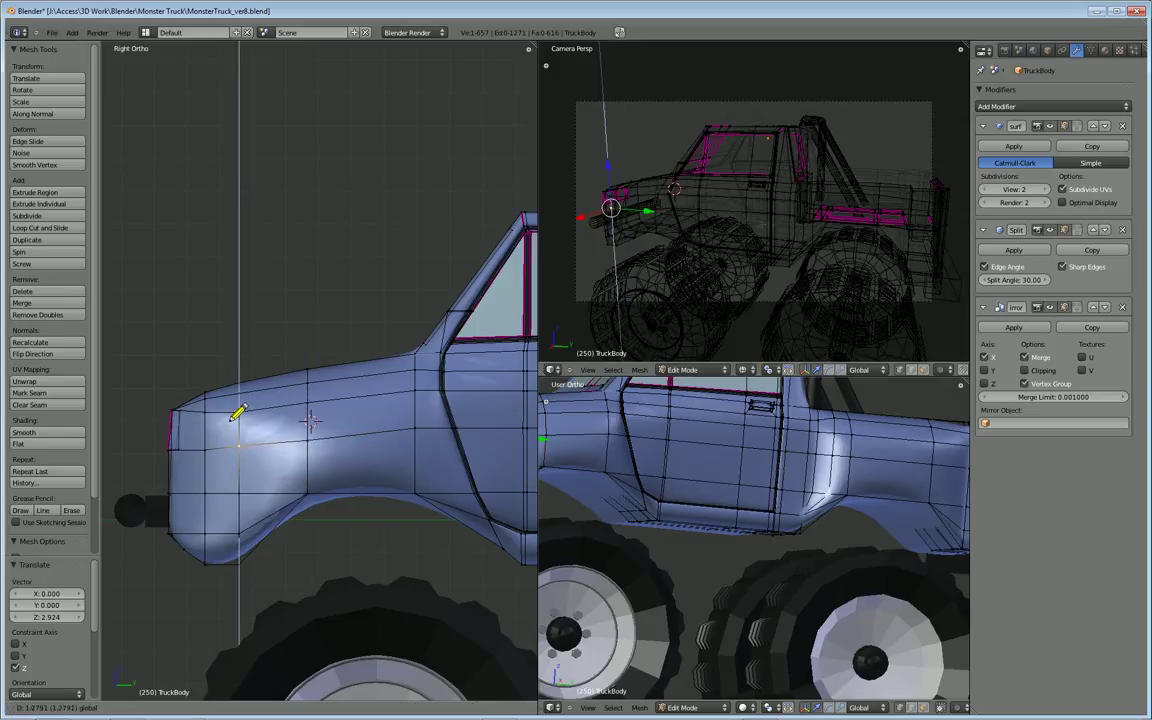
{"action": "left_click", "coordinate": [237, 413]}
Examine the reshaped hood and front fender of the truck body from several angles.
{"action": "middle_click_drag", "start_coordinate": [237, 413], "coordinate": [262, 400]}
{"action": "scroll", "coordinate": [372, 428], "scroll_direction": "down", "scroll_amount": 4}
{"action": "scroll", "coordinate": [327, 435], "scroll_direction": "up", "scroll_amount": 3}
{"action": "middle_click_drag", "start_coordinate": [274, 480], "coordinate": [257, 476]}
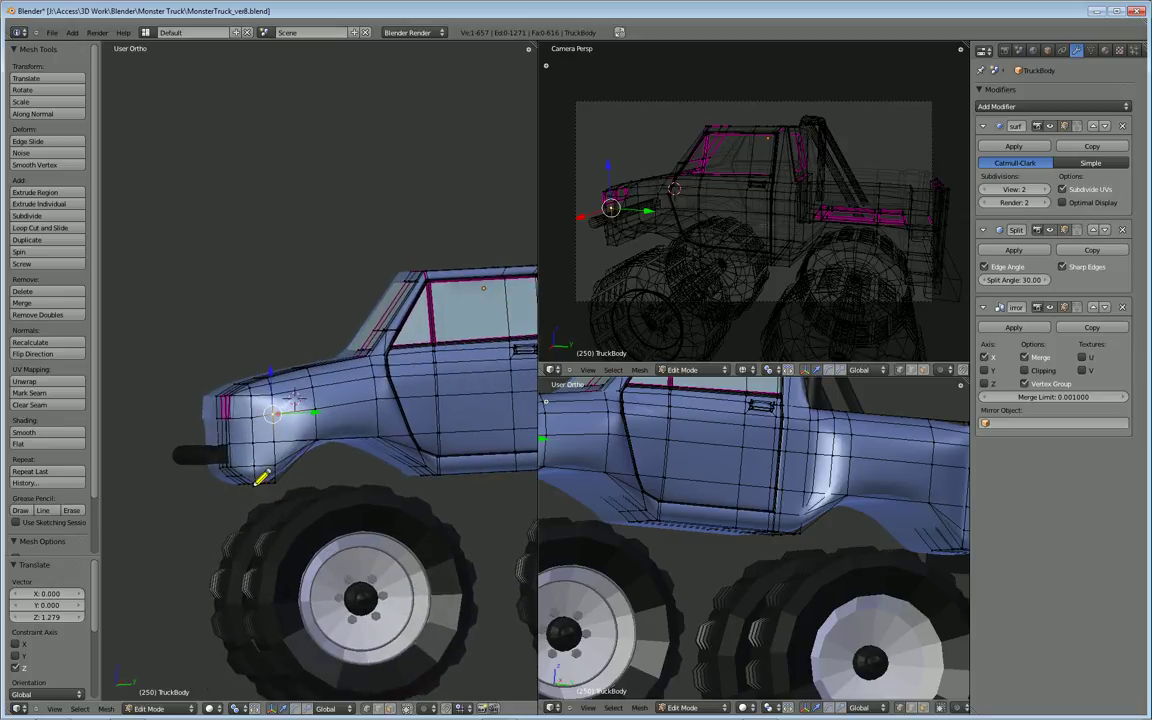
{"action": "middle_click_drag", "start_coordinate": [265, 460], "coordinate": [298, 462]}
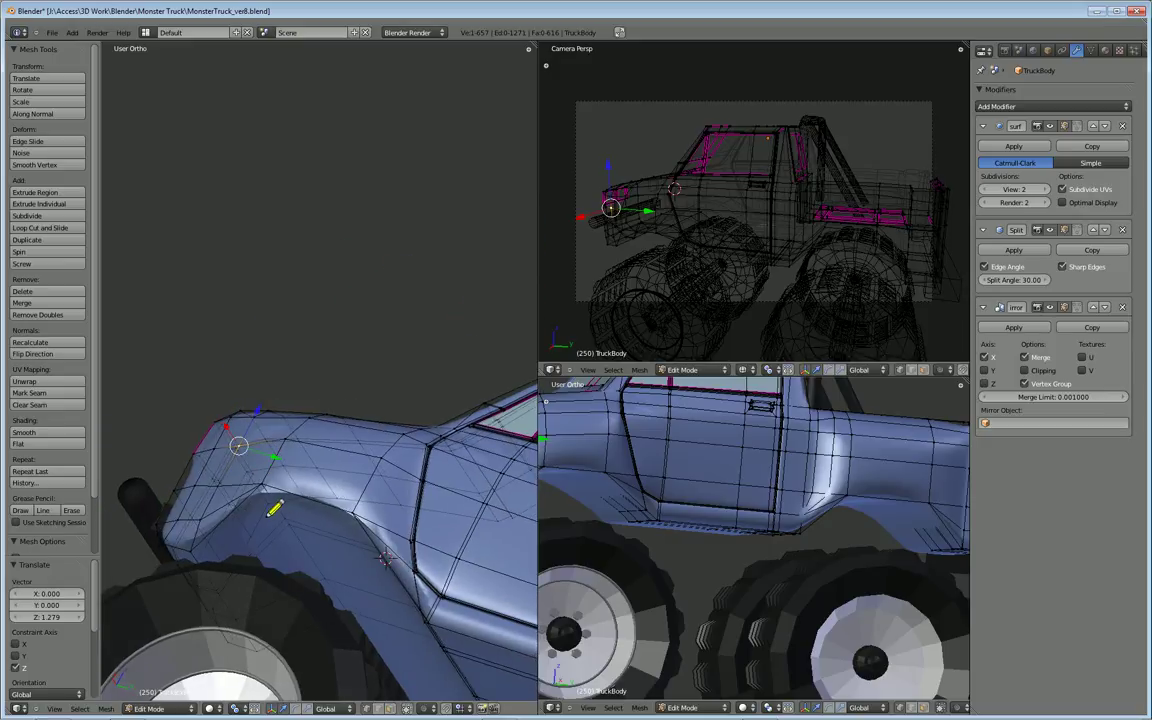
{"action": "middle_click_drag", "start_coordinate": [375, 553], "coordinate": [258, 400]}
View the truck from the top and save MonsterTruck_ver8.blend.
{"action": "key", "text": "KP_7"}
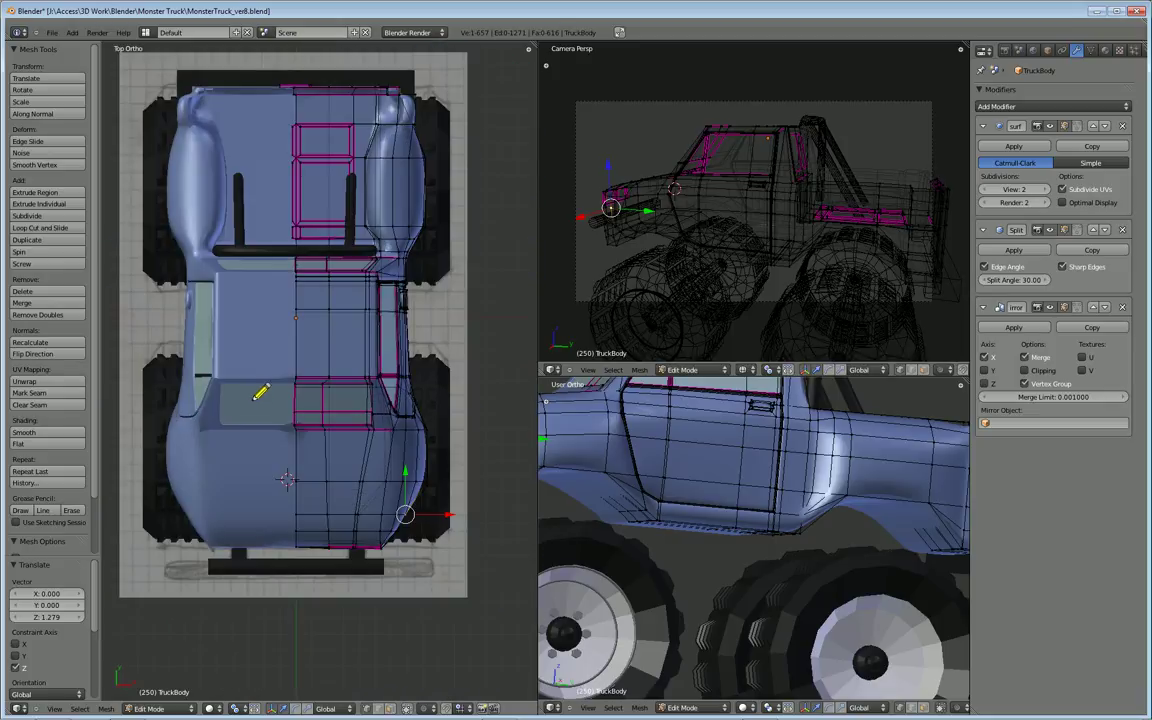
{"action": "left_click", "coordinate": [50, 33]}
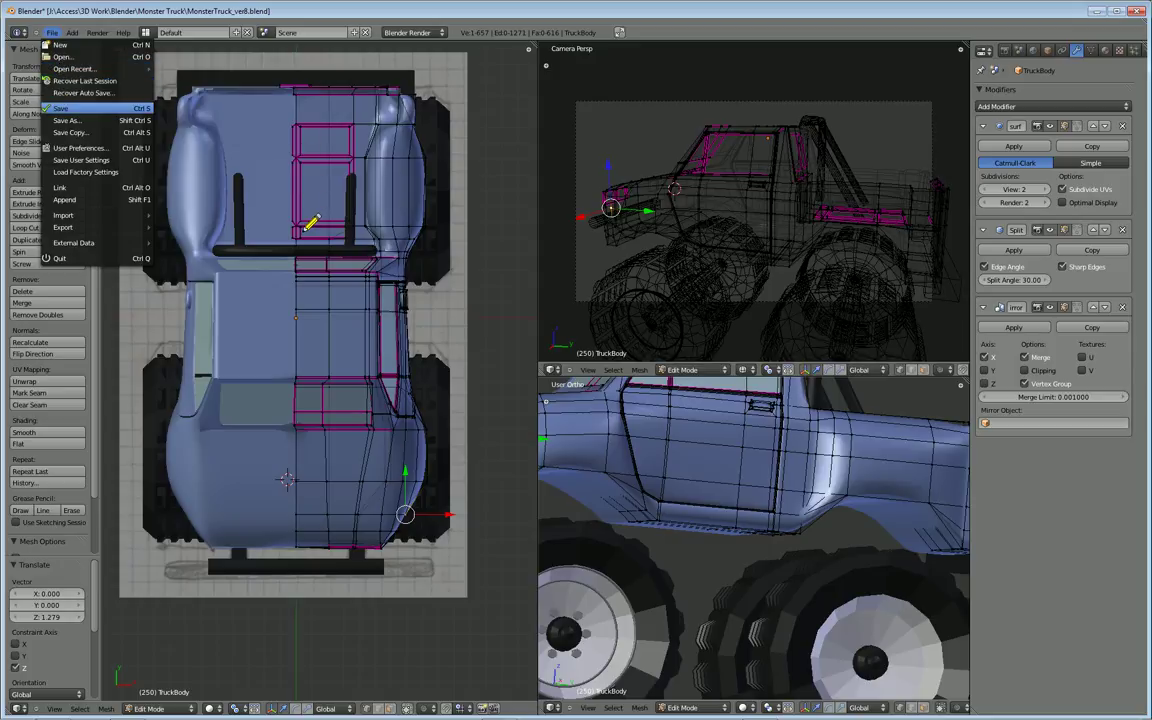
{"action": "key", "text": "Return"}
Switch to edge selection and add a lengthwise loop cut along the inner side of the front fender, with an edge slide of -0.84.
{"action": "scroll", "coordinate": [362, 430], "scroll_direction": "up", "scroll_amount": 2}
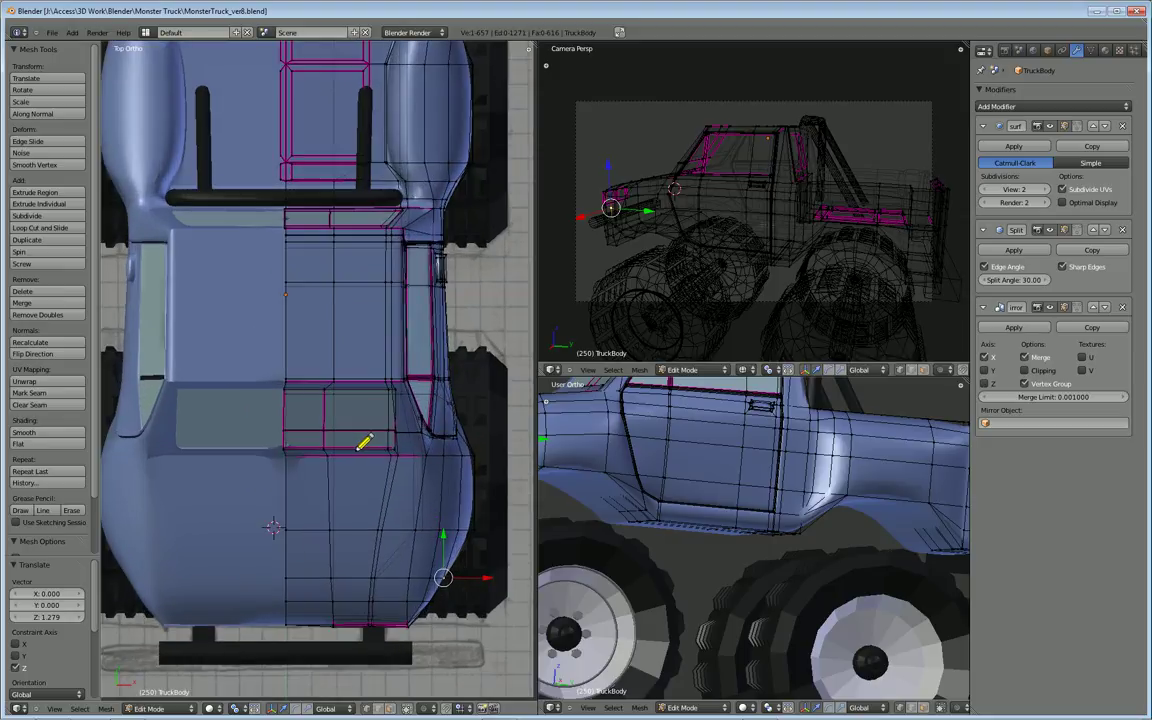
{"action": "scroll", "coordinate": [375, 541], "scroll_direction": "up", "scroll_amount": 2}
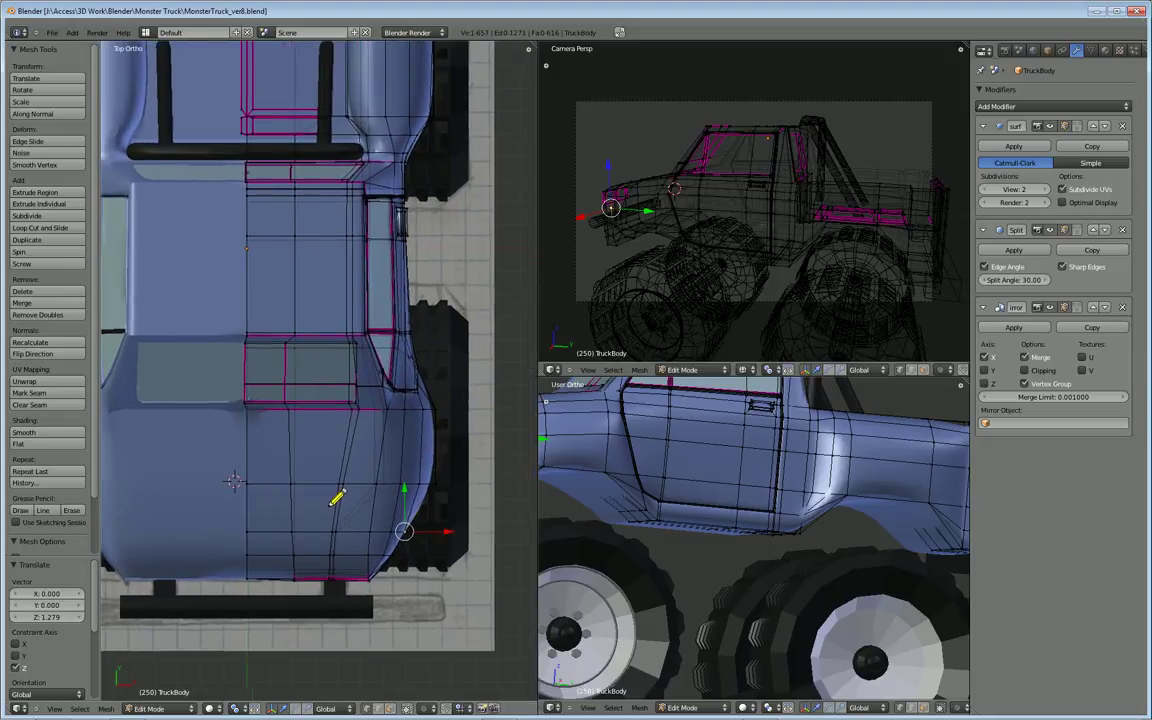
{"action": "scroll", "coordinate": [368, 530], "scroll_direction": "up", "scroll_amount": 1}
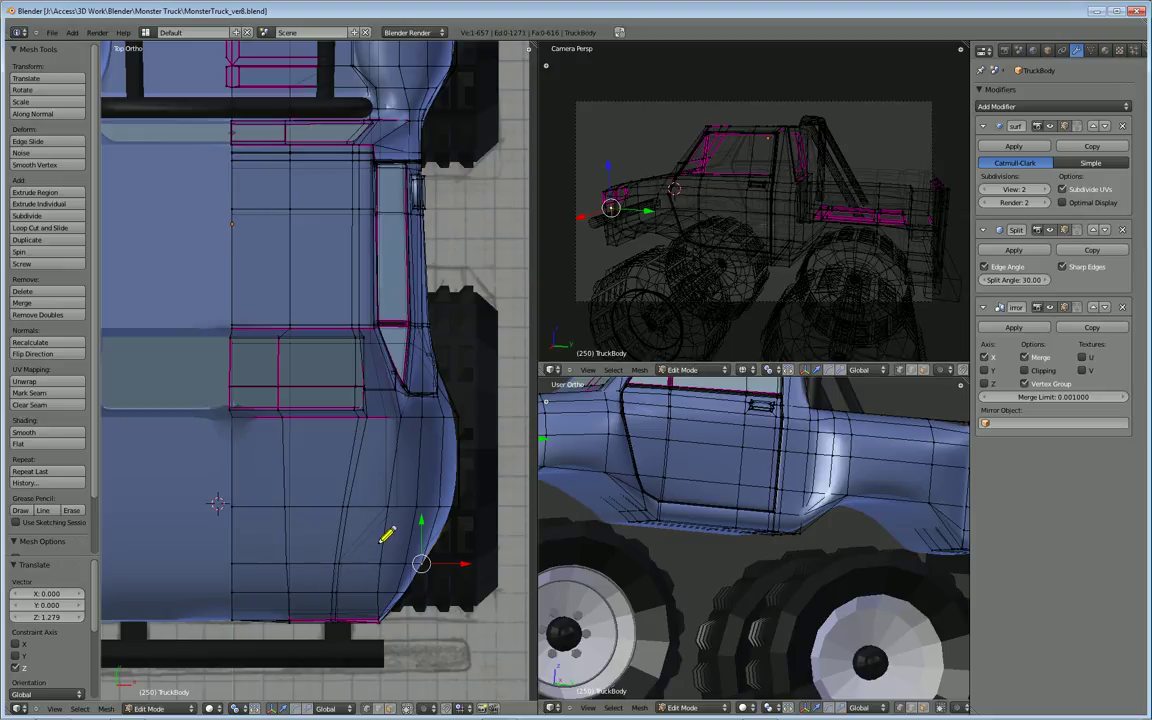
{"action": "left_click", "coordinate": [377, 710]}
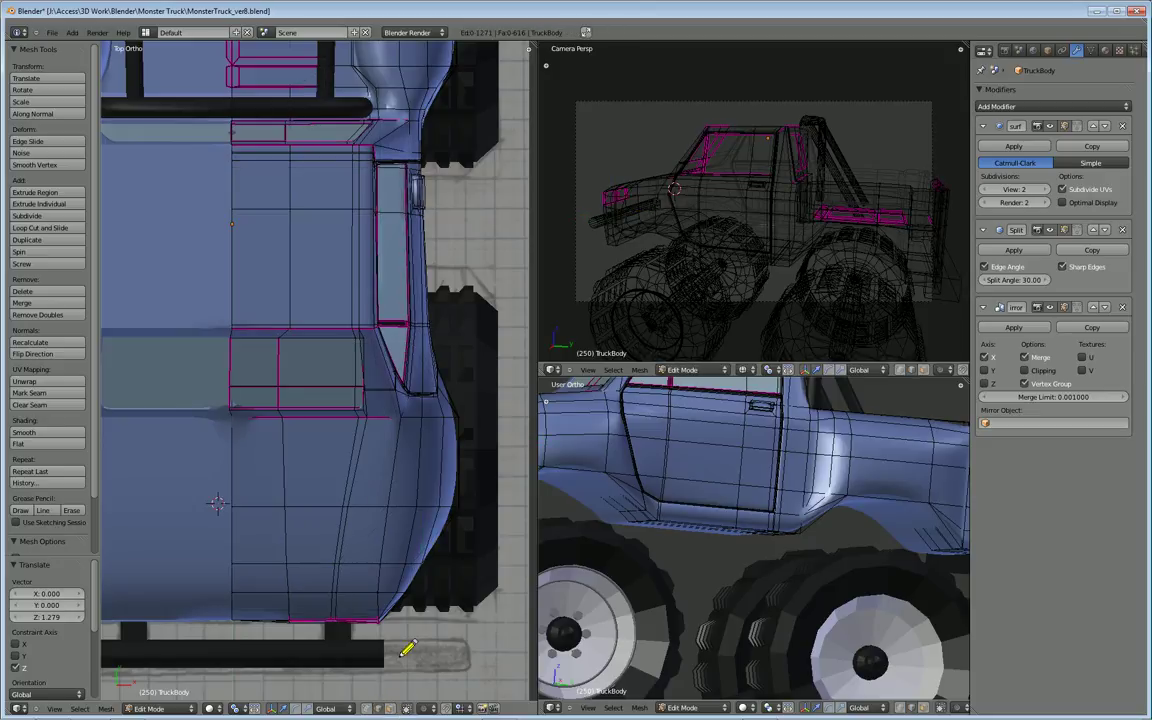
{"action": "scroll", "coordinate": [384, 527], "scroll_direction": "up", "scroll_amount": 3}
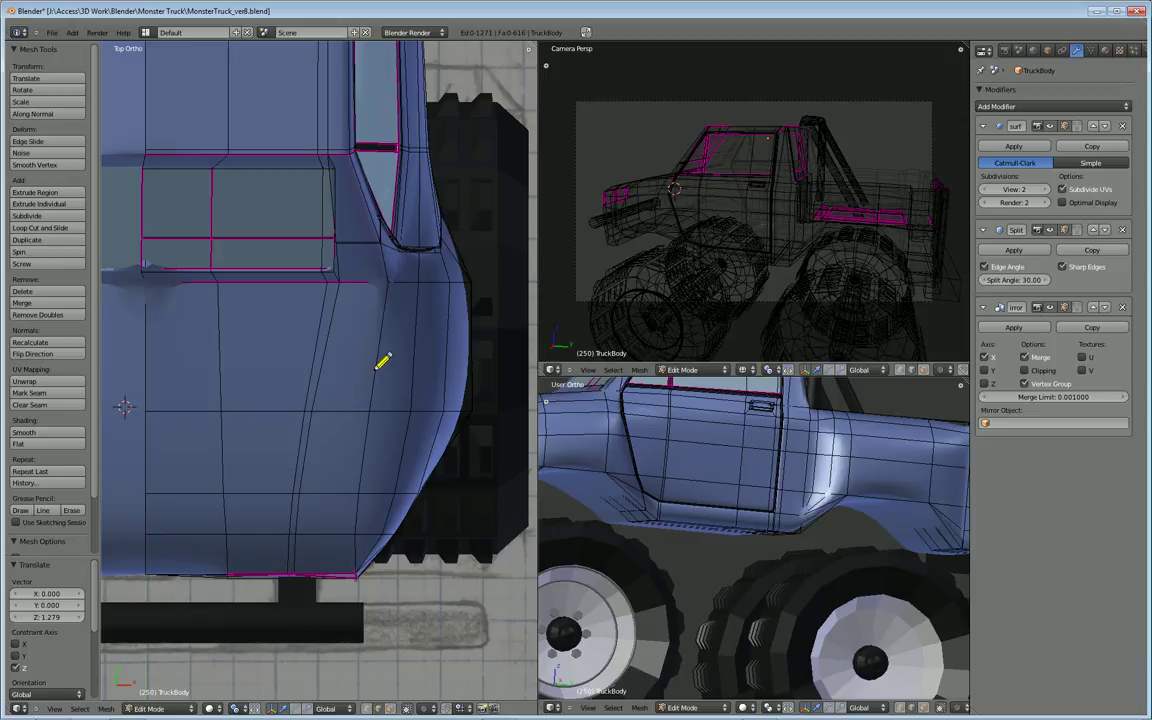
{"action": "scroll", "coordinate": [383, 362], "scroll_direction": "down", "scroll_amount": 1}
{"action": "scroll", "coordinate": [340, 445], "scroll_direction": "down", "scroll_amount": 1}
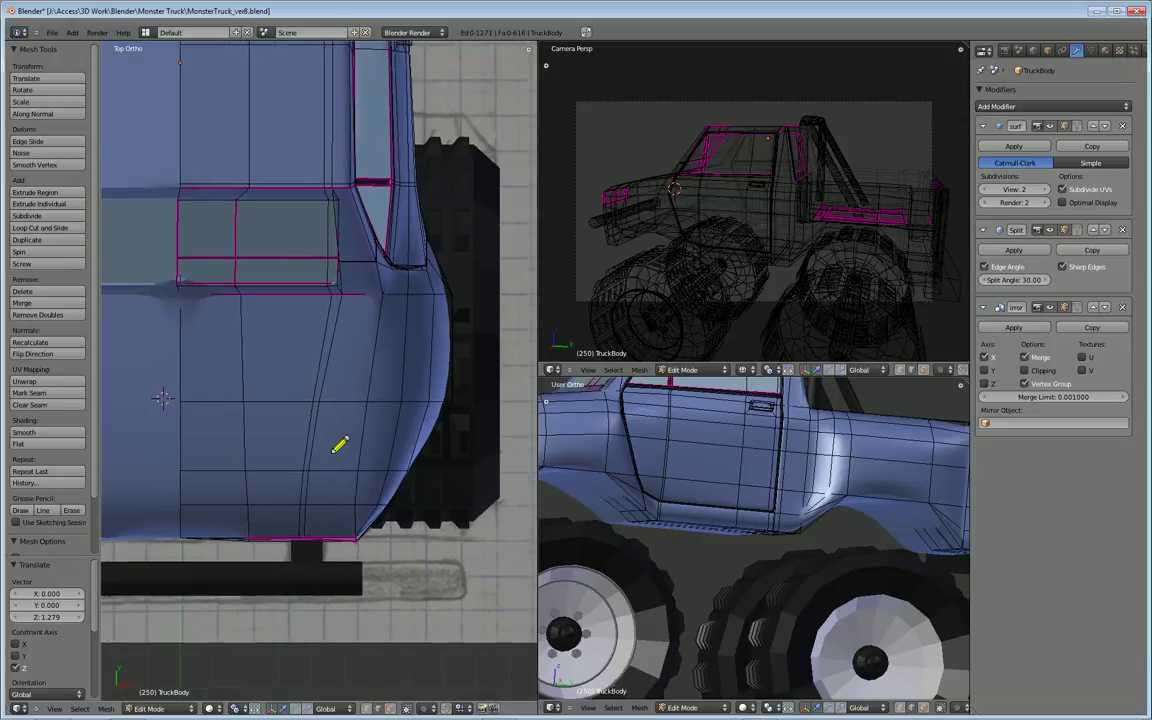
{"action": "middle_click_drag", "start_coordinate": [340, 445], "coordinate": [371, 407], "text": "shift"}
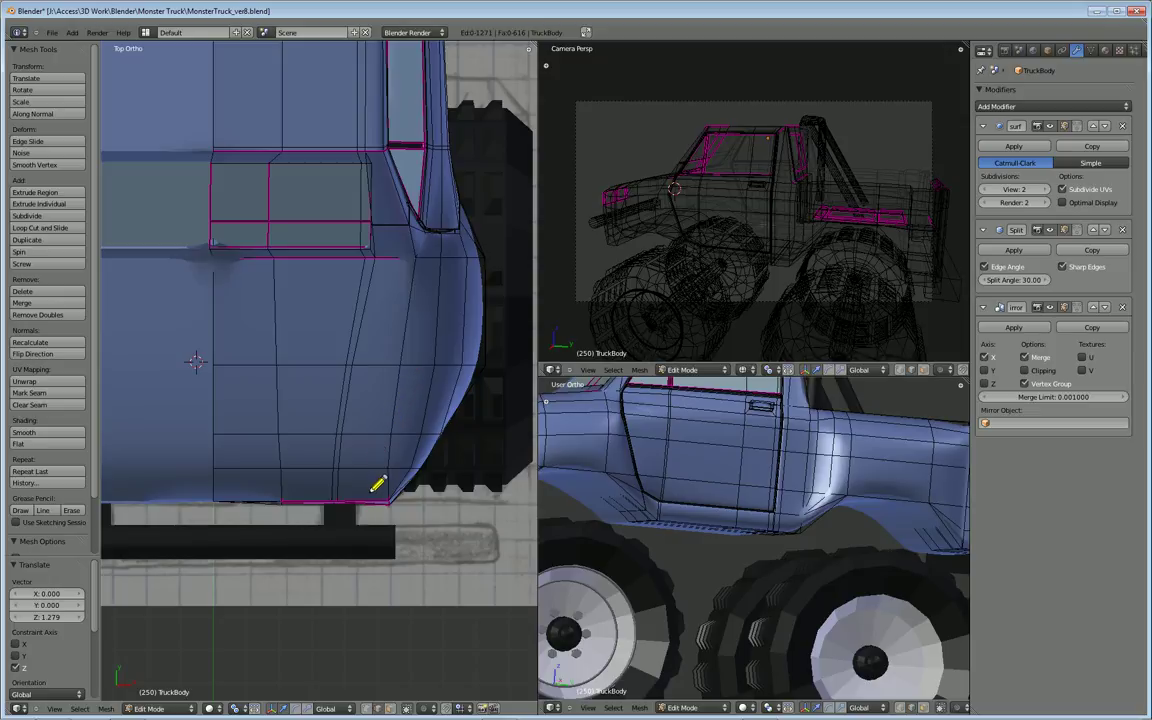
{"action": "key", "text": "ctrl+r"}
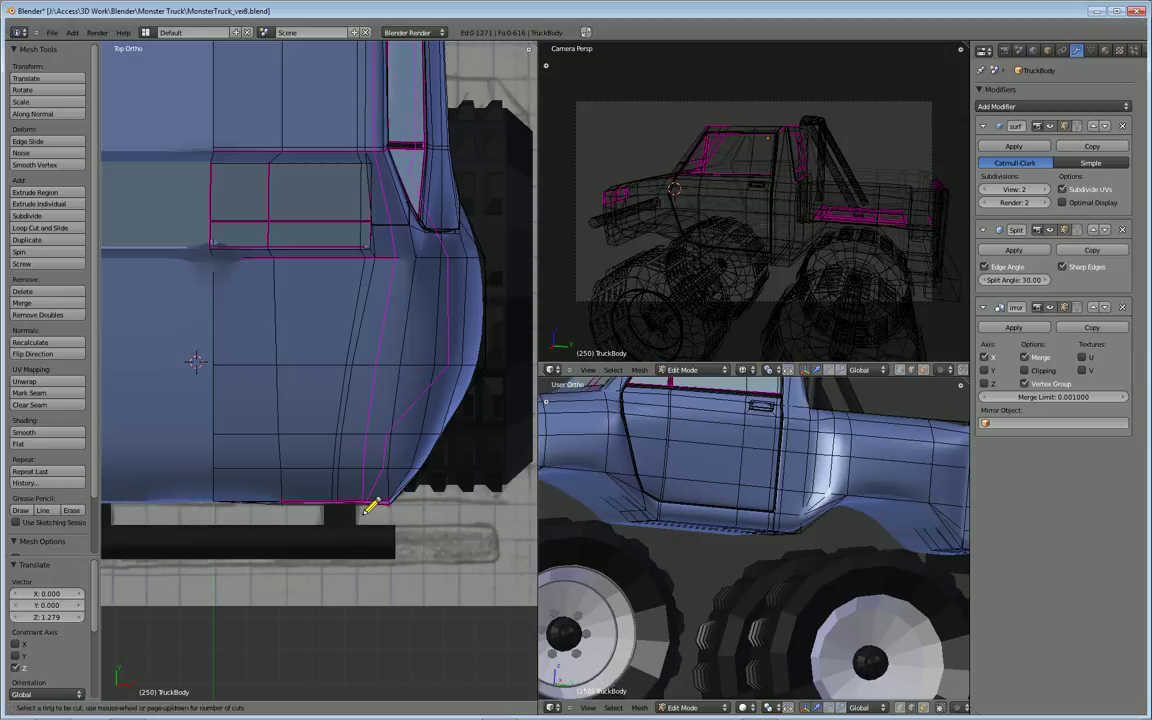
{"action": "left_click", "coordinate": [368, 510]}
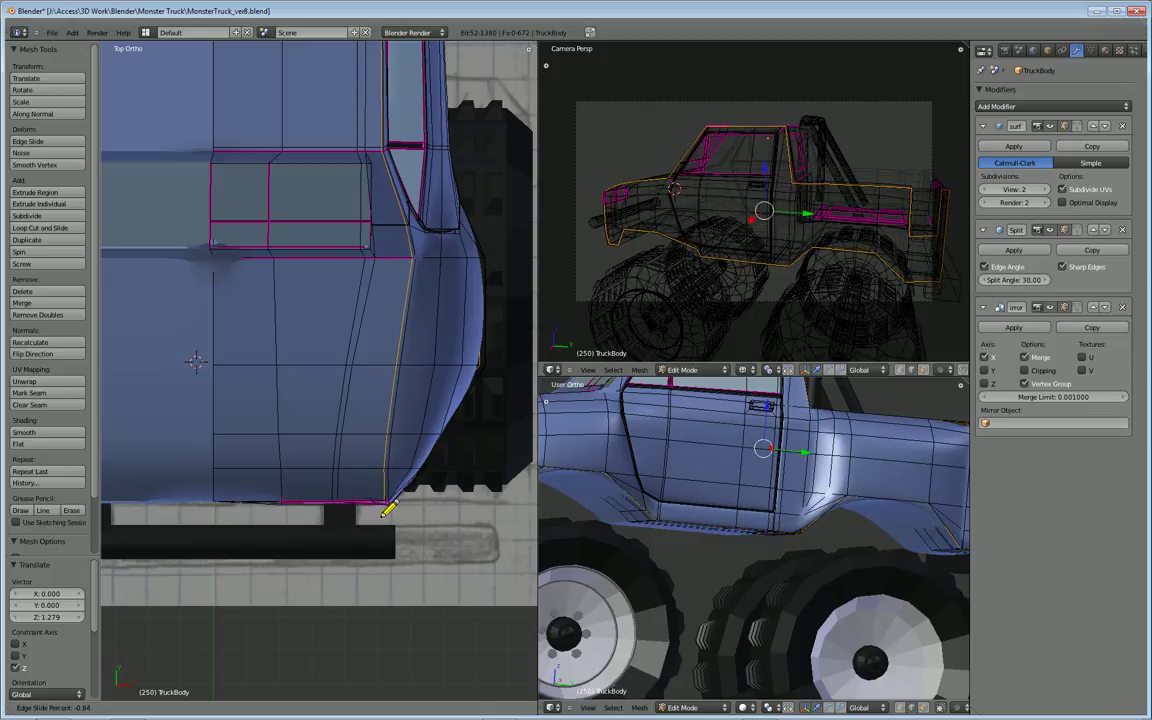
{"action": "left_click", "coordinate": [389, 510]}
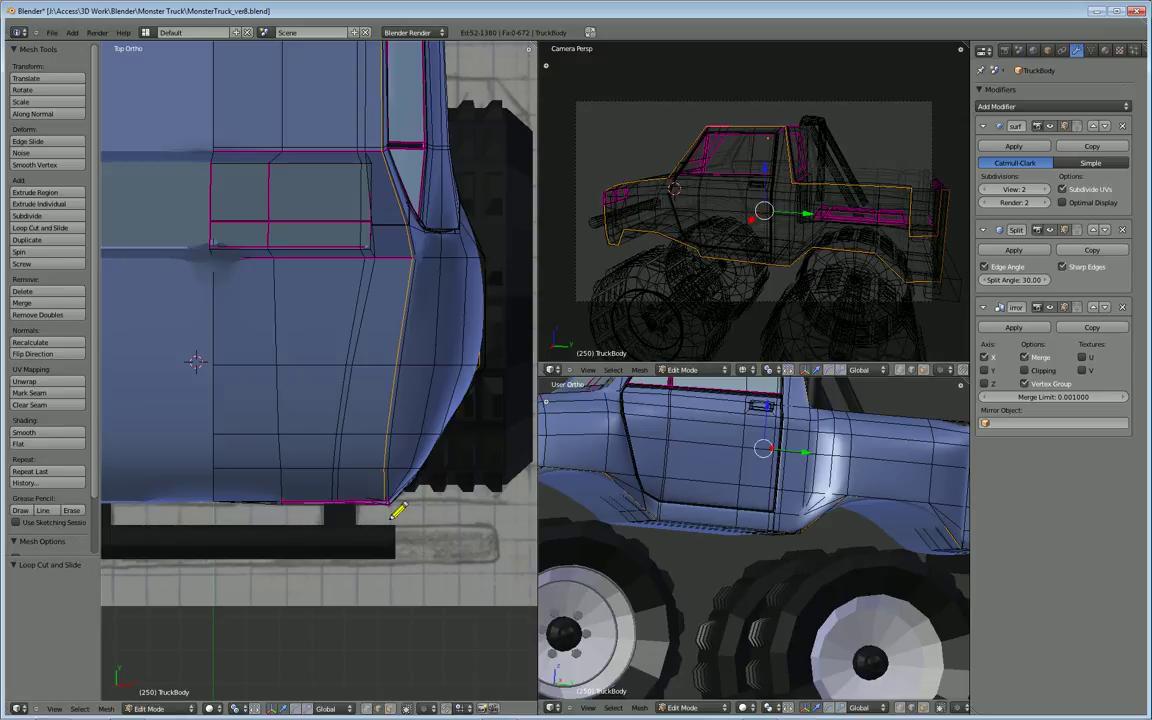
Add a crosswise loop cut over the hood near the front of the truck, with an edge slide of -0.67.
{"action": "middle_click_drag", "start_coordinate": [488, 504], "coordinate": [329, 378]}
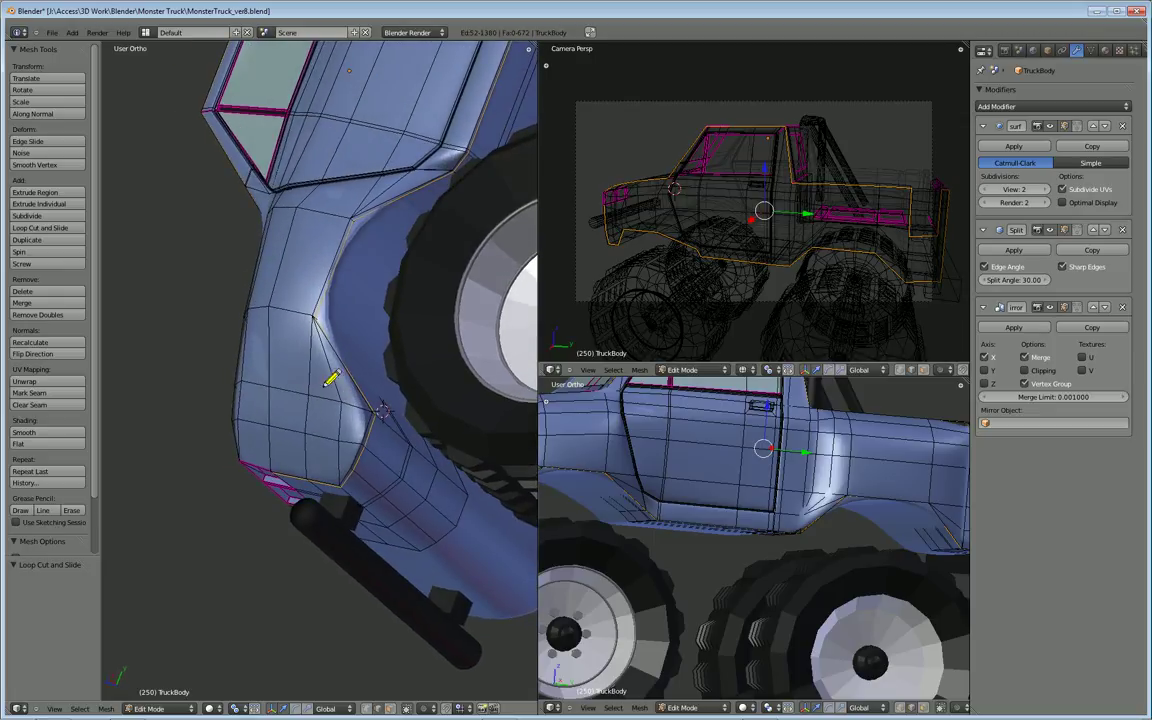
{"action": "middle_click_drag", "start_coordinate": [329, 324], "coordinate": [432, 510]}
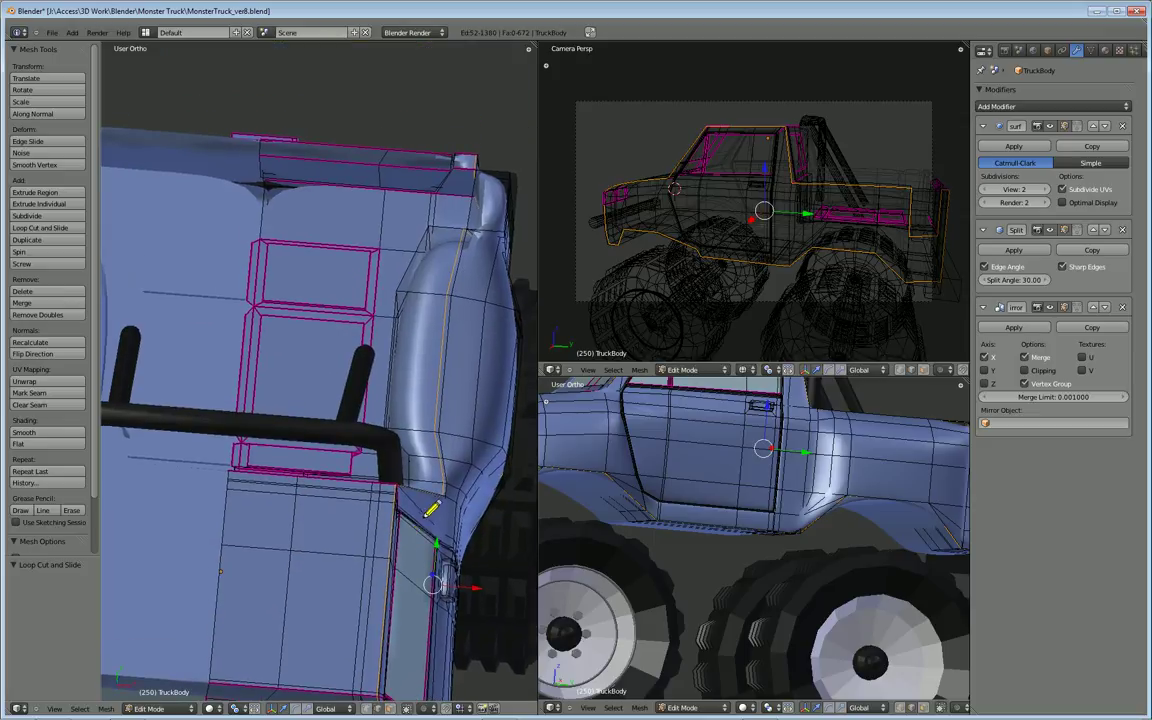
{"action": "middle_click_drag", "start_coordinate": [411, 552], "coordinate": [386, 522]}
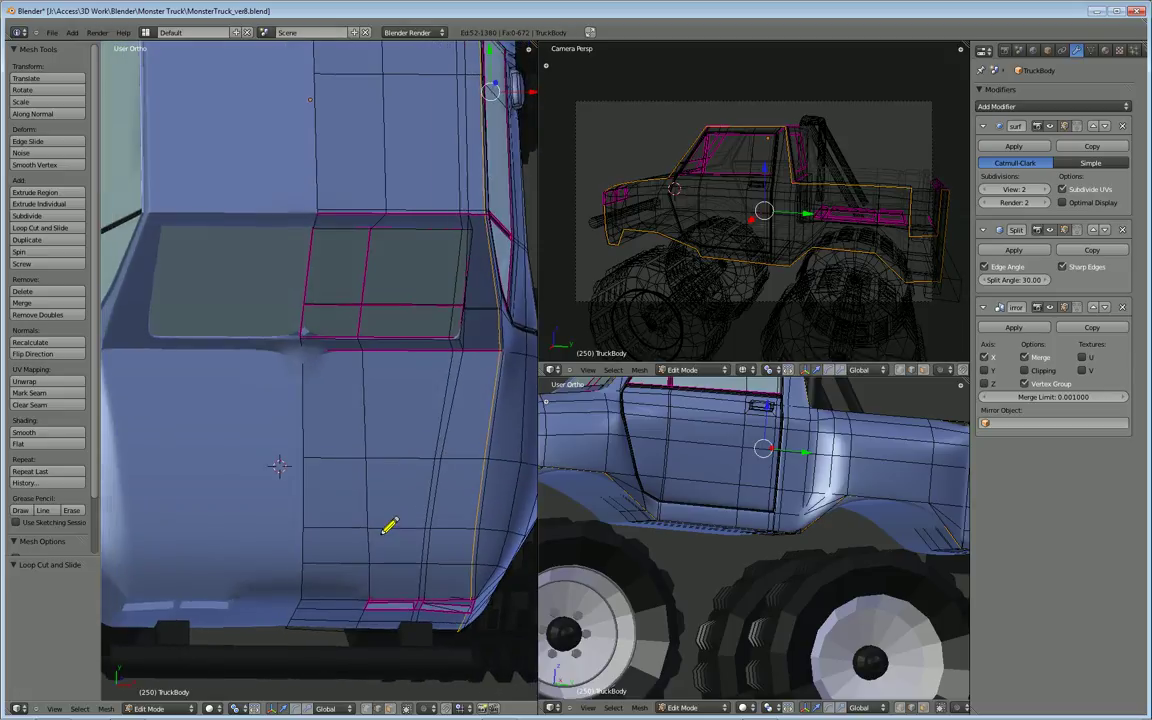
{"action": "mouse_move", "coordinate": [442, 576]}
{"action": "middle_mouse_down"}
{"action": "mouse_move", "coordinate": [442, 561]}
{"action": "mouse_move", "coordinate": [432, 571]}
{"action": "middle_mouse_up"}
{"action": "key", "text": "KP_7"}
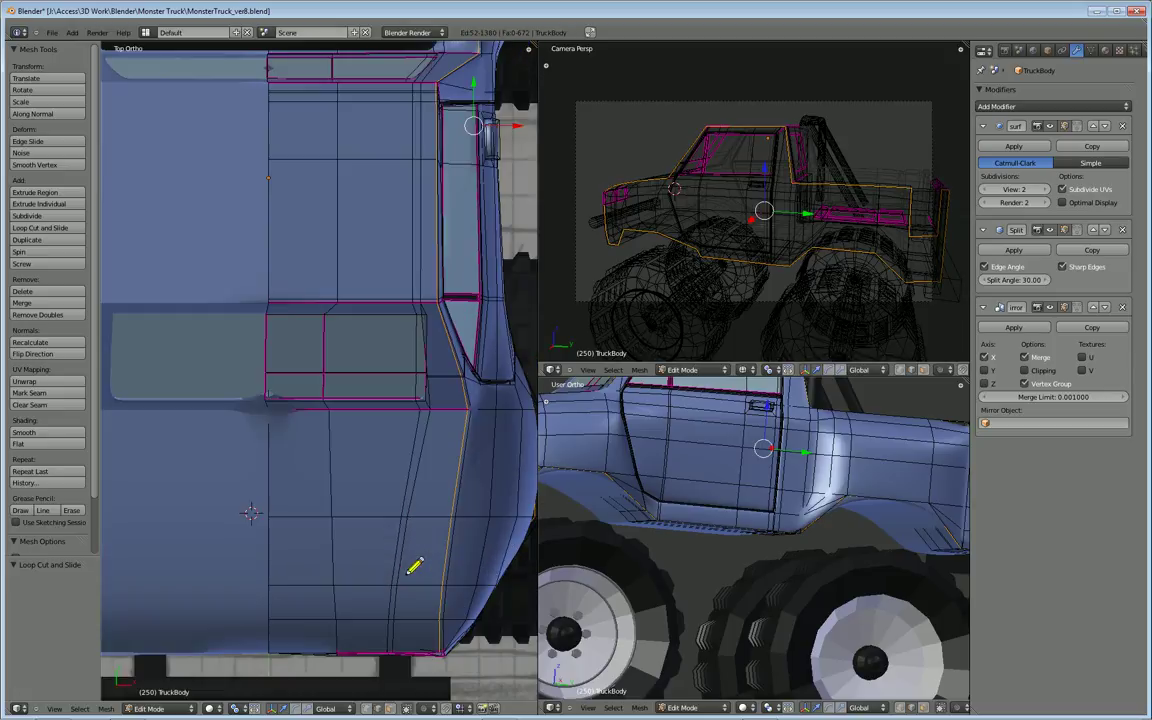
{"action": "middle_click_drag", "start_coordinate": [419, 579], "coordinate": [418, 507], "text": "shift"}
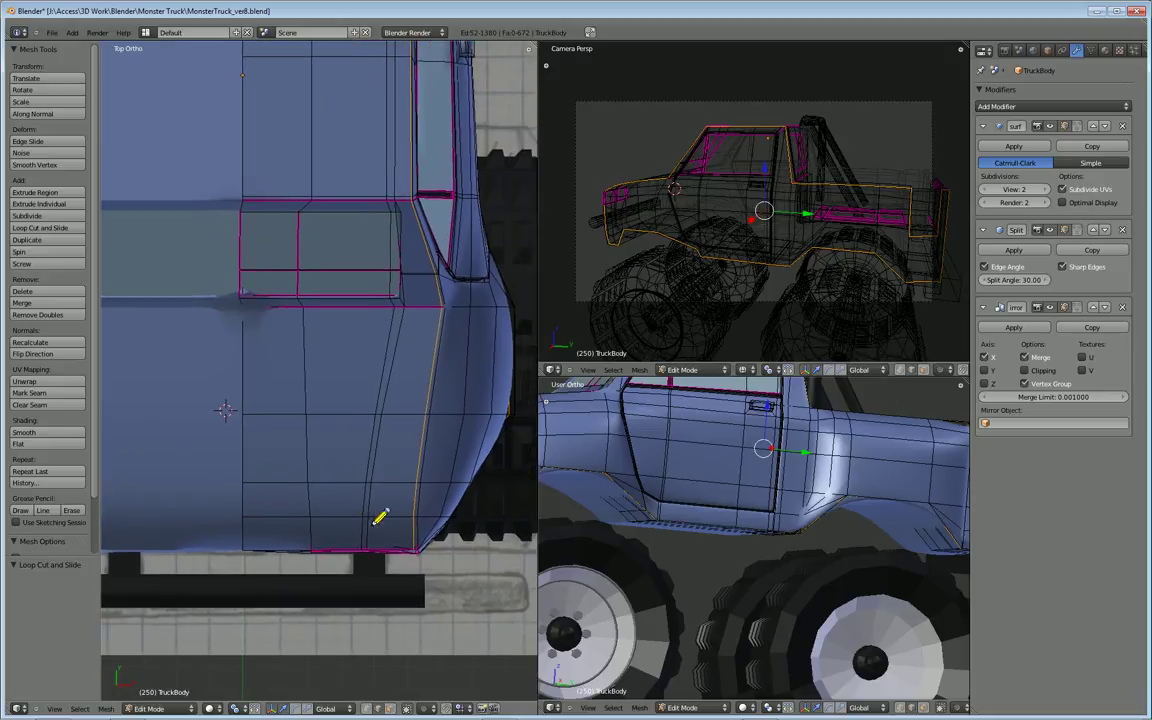
{"action": "key", "text": "ctrl+r"}
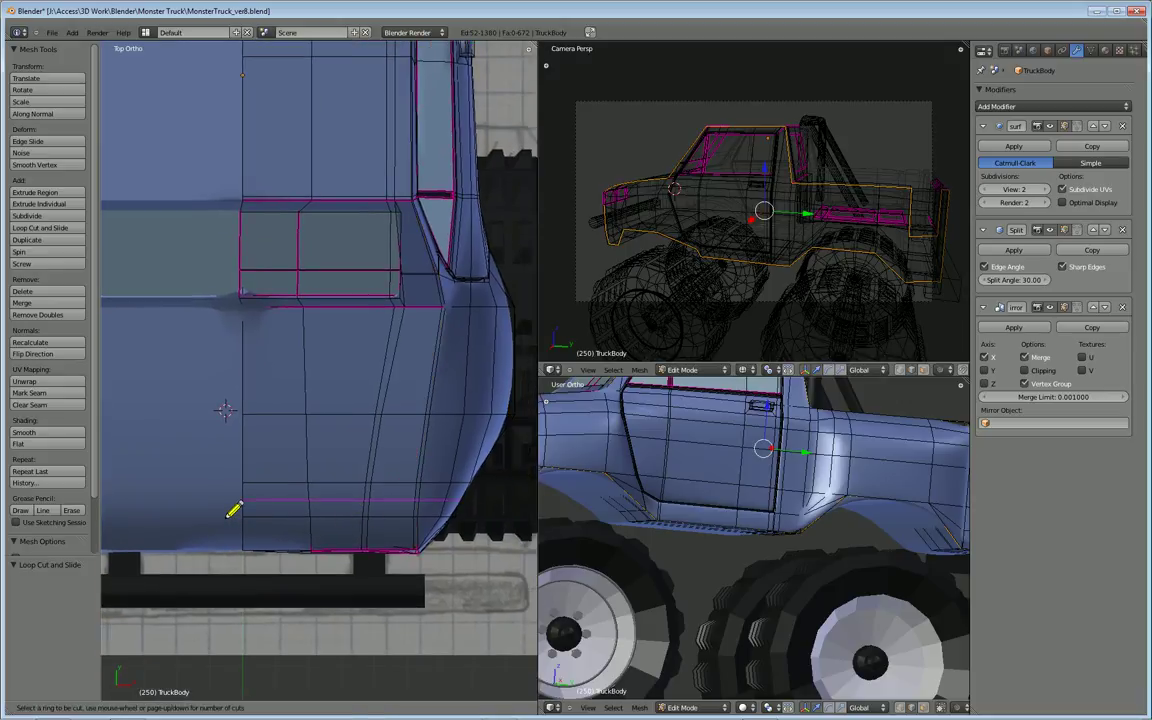
{"action": "left_click", "coordinate": [232, 510]}
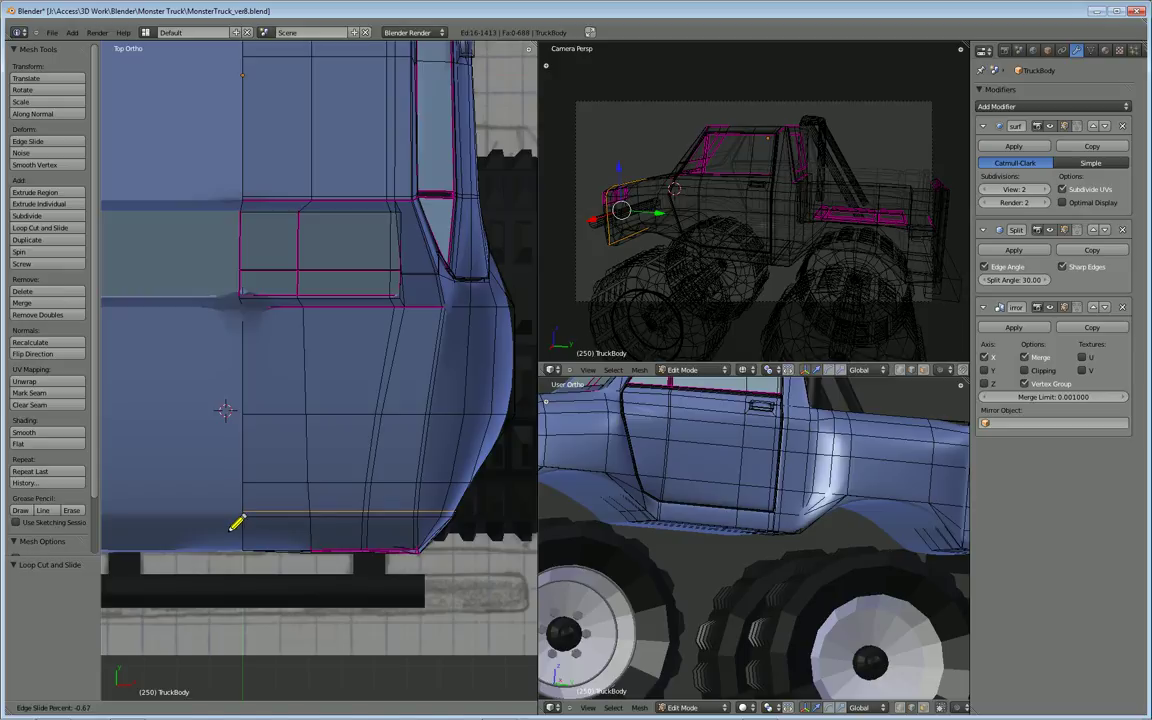
{"action": "left_click", "coordinate": [233, 527]}
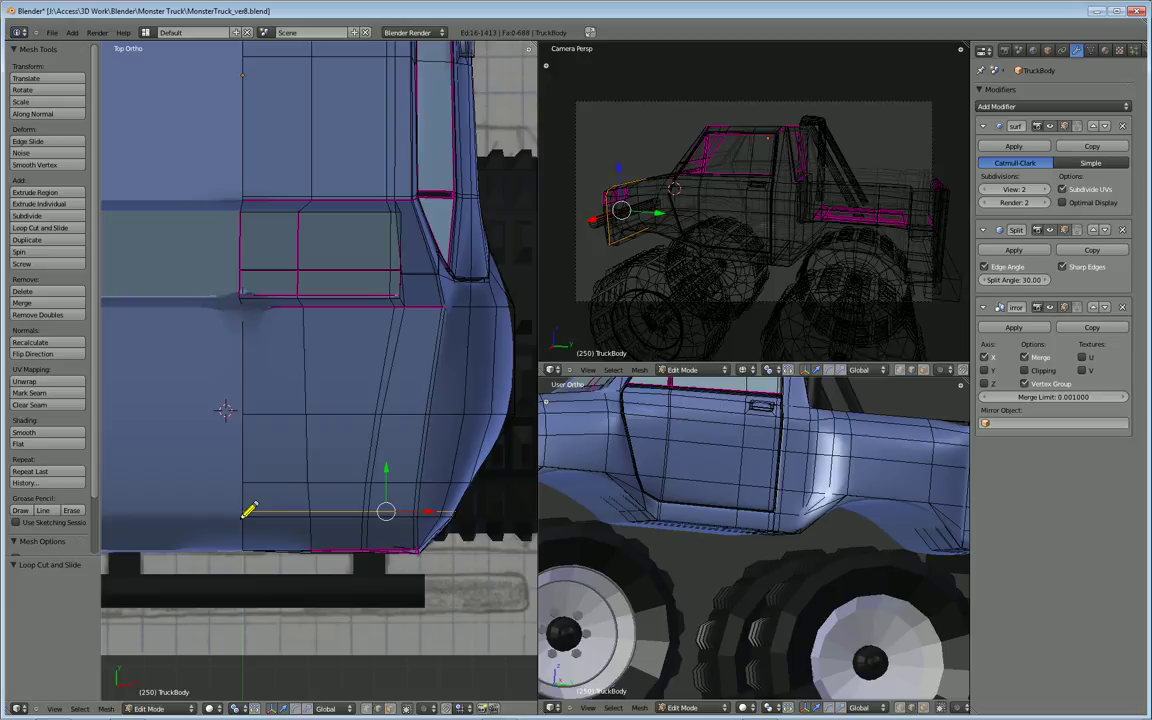
Examine the hood, windshield base and front corner of the truck body from several angles.
{"action": "scroll", "coordinate": [349, 494], "scroll_direction": "down", "scroll_amount": 2}
{"action": "middle_click_drag", "start_coordinate": [360, 506], "coordinate": [319, 419], "text": "shift"}
{"action": "middle_click_drag", "start_coordinate": [296, 467], "coordinate": [311, 519]}
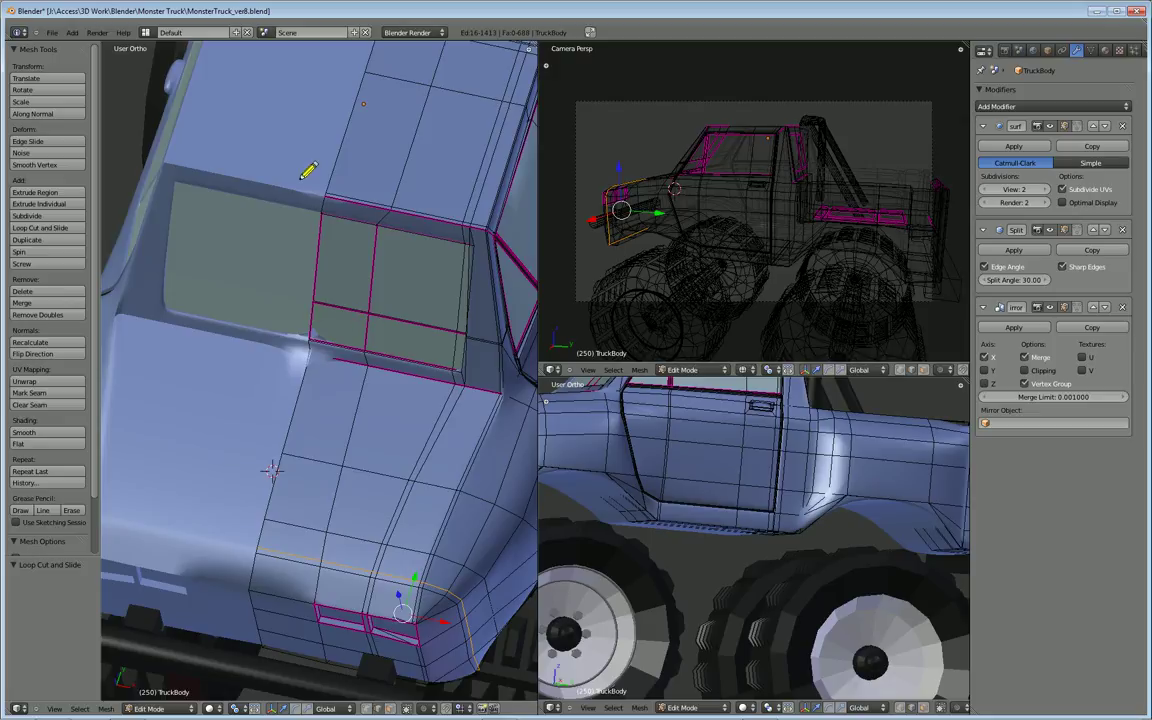
{"action": "middle_click_drag", "start_coordinate": [370, 558], "coordinate": [257, 553]}
{"action": "middle_click_drag", "start_coordinate": [265, 485], "coordinate": [225, 455]}
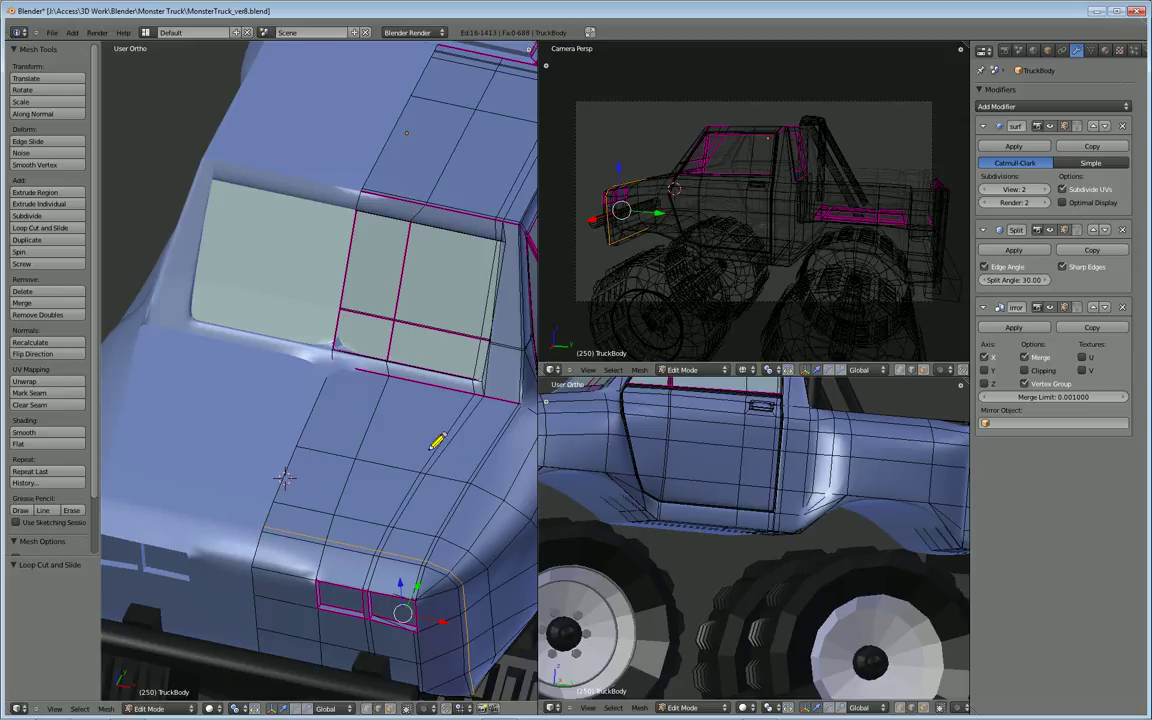
{"action": "middle_click_drag", "start_coordinate": [412, 432], "coordinate": [335, 413]}
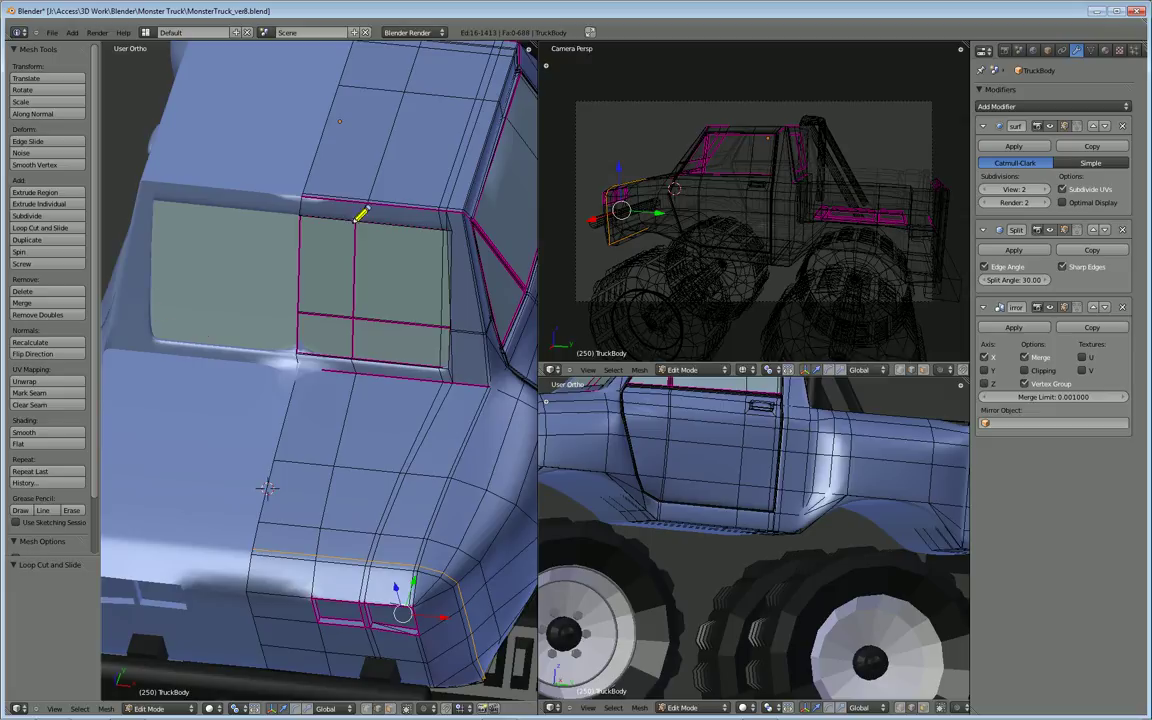
{"action": "mouse_move", "coordinate": [250, 479]}
{"action": "middle_mouse_down"}
{"action": "mouse_move", "coordinate": [295, 543]}
{"action": "mouse_move", "coordinate": [432, 566]}
{"action": "mouse_move", "coordinate": [430, 580]}
{"action": "middle_mouse_up"}
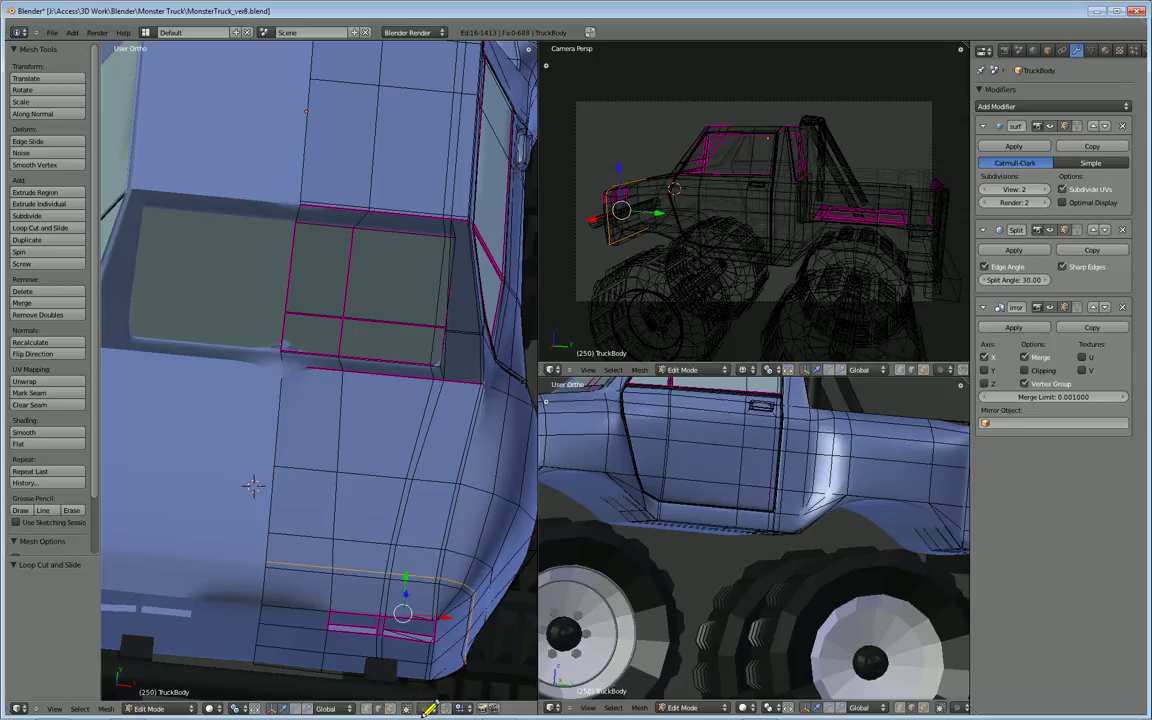
Switch to vertex selection and move the two adjacent vertices behind the new crosswise loop, beside the fender, by -1.827 along X.
{"action": "left_click", "coordinate": [366, 708]}
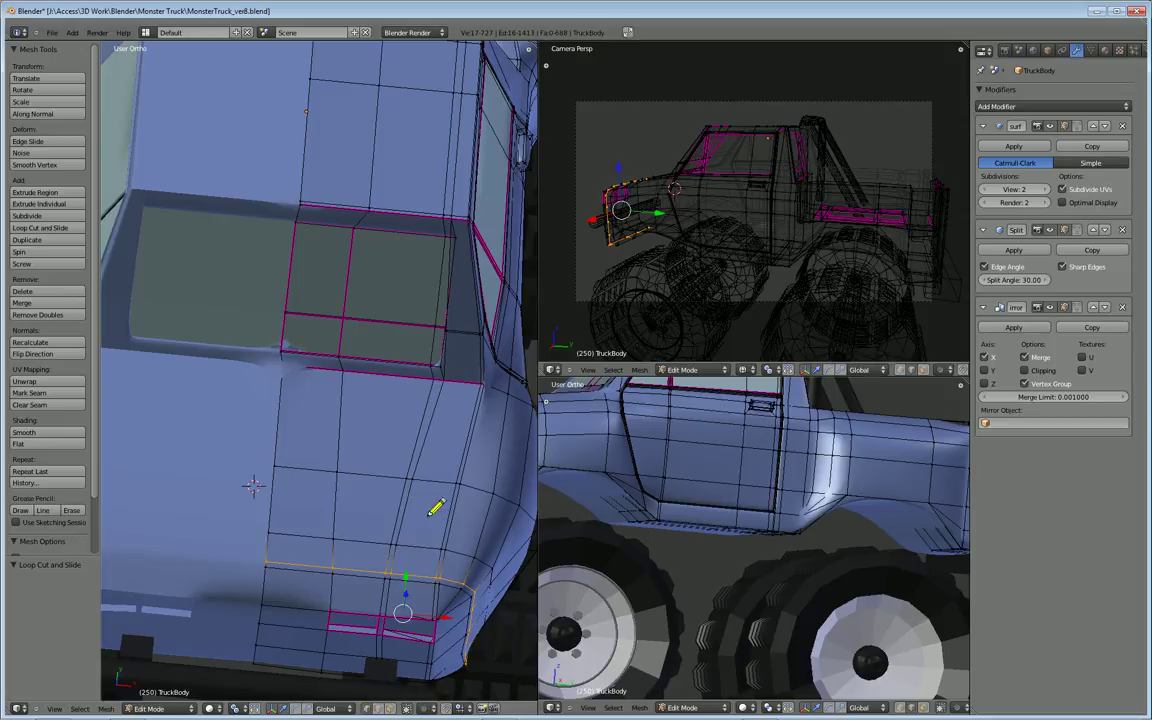
{"action": "mouse_move", "coordinate": [425, 517]}
{"action": "middle_mouse_down"}
{"action": "mouse_move", "coordinate": [404, 535]}
{"action": "mouse_move", "coordinate": [395, 603]}
{"action": "mouse_move", "coordinate": [496, 536]}
{"action": "mouse_move", "coordinate": [478, 522]}
{"action": "middle_mouse_up"}
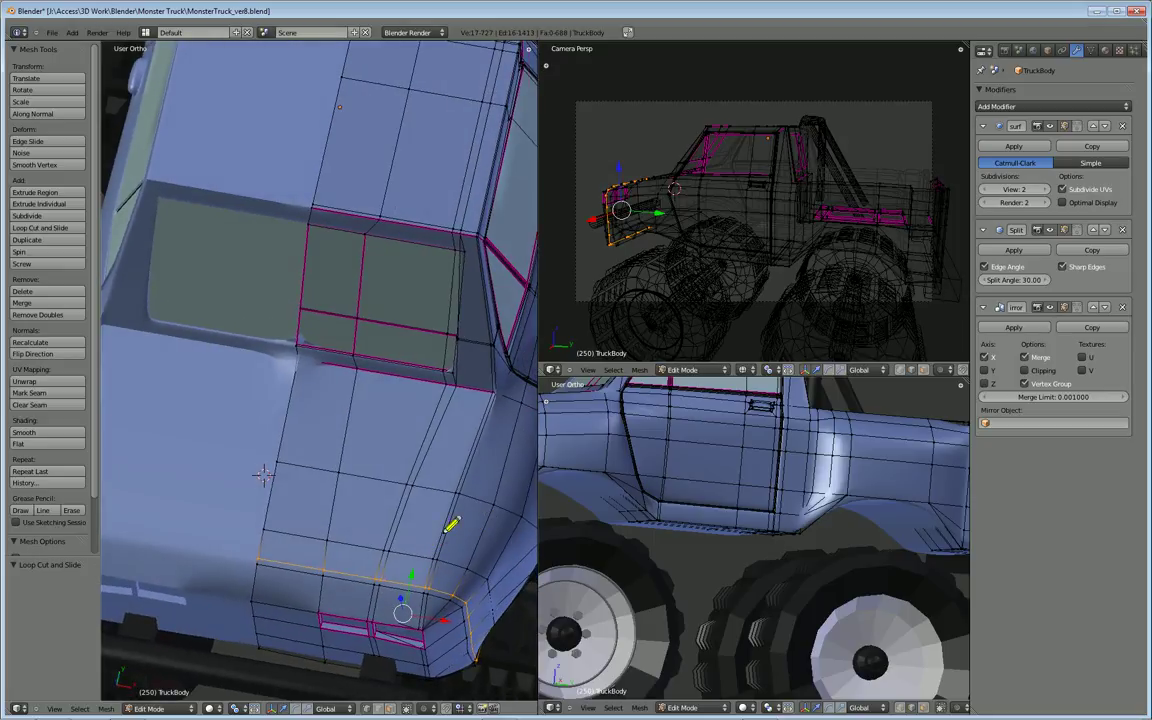
{"action": "key", "text": "KP_7"}
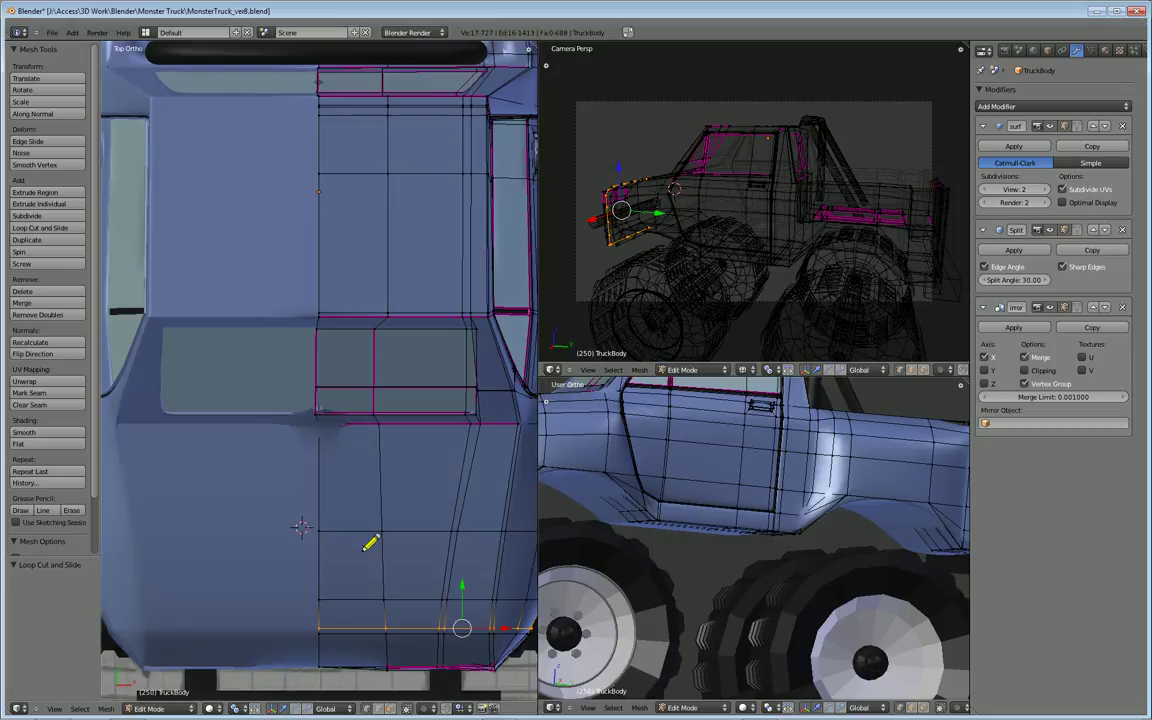
{"action": "middle_click_drag", "start_coordinate": [400, 549], "coordinate": [291, 483], "text": "shift"}
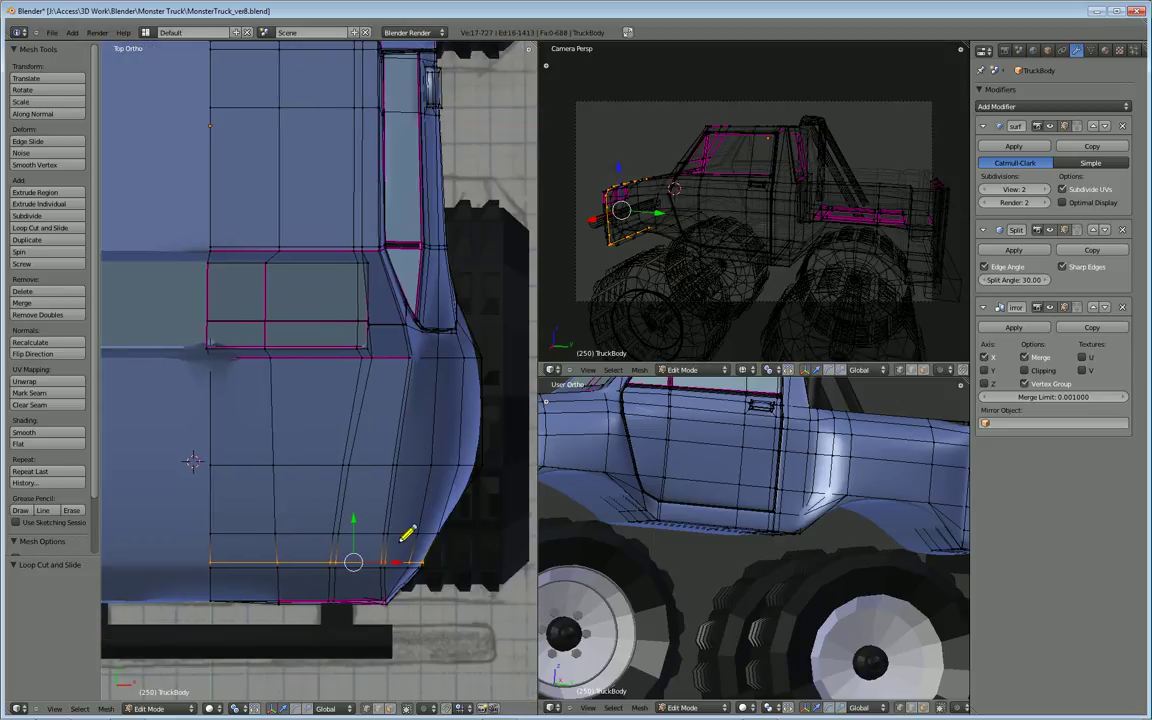
{"action": "right_click", "coordinate": [387, 534]}
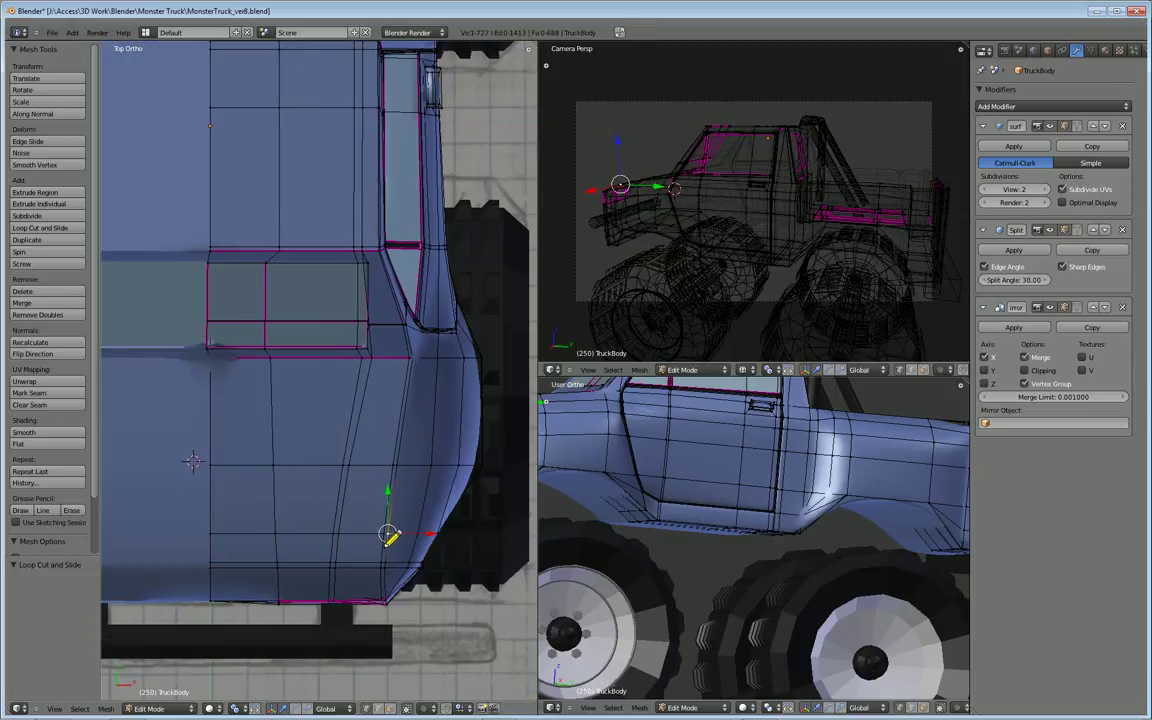
{"action": "right_click", "coordinate": [384, 532], "text": "shift"}
{"action": "key", "text": "g"}
{"action": "key", "text": "x"}
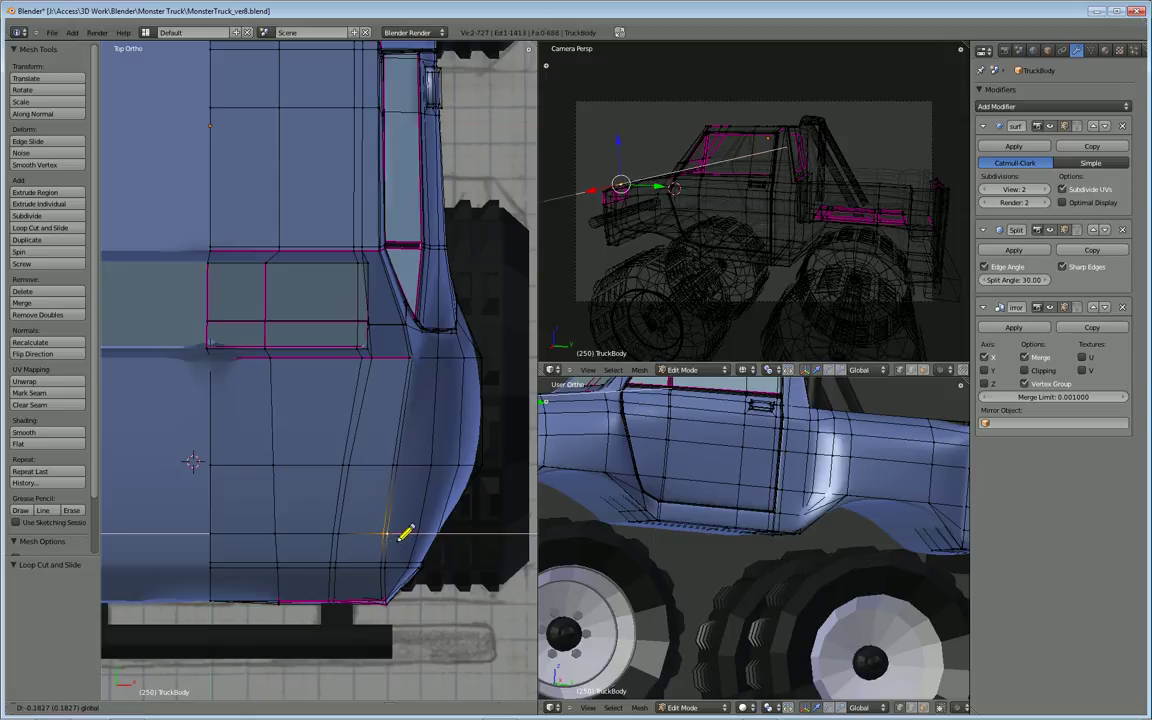
{"action": "left_click", "coordinate": [381, 569]}
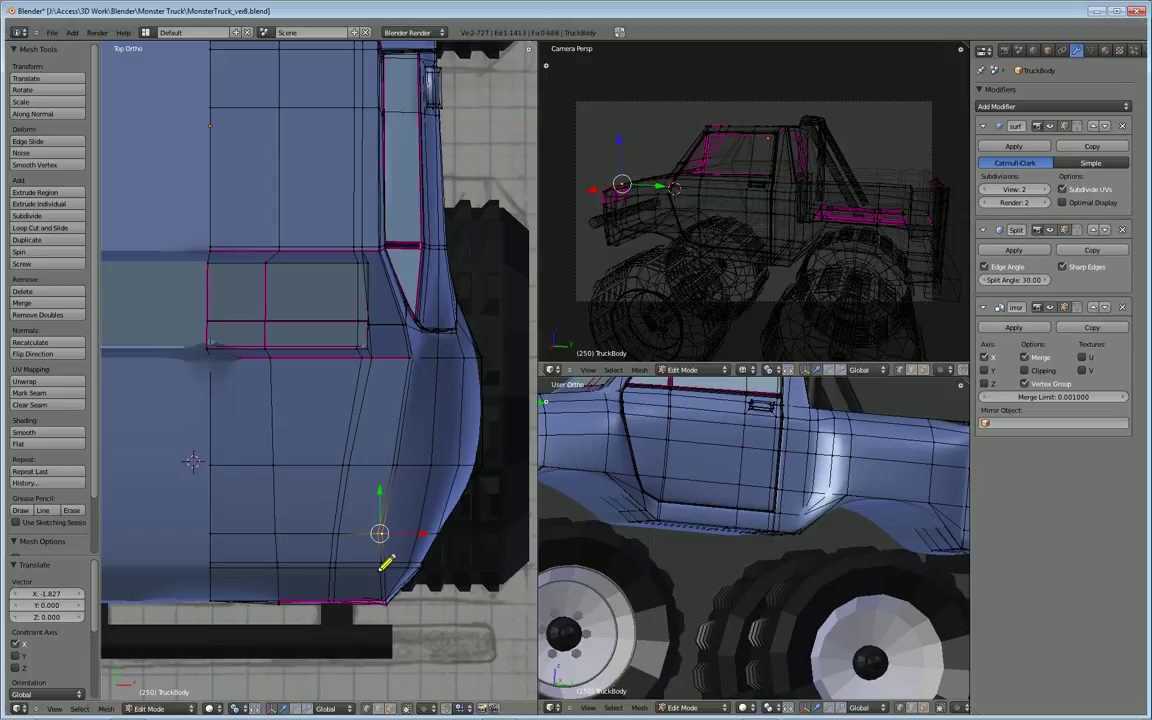
Box-select the four vertices at the hood's front corner and move them -2.010 along X, plus a further -4.568 in X and 2.741 in Y.
{"action": "right_click", "coordinate": [385, 569]}
{"action": "key", "text": "b"}
{"action": "left_click_drag", "start_coordinate": [398, 583], "coordinate": [367, 557]}
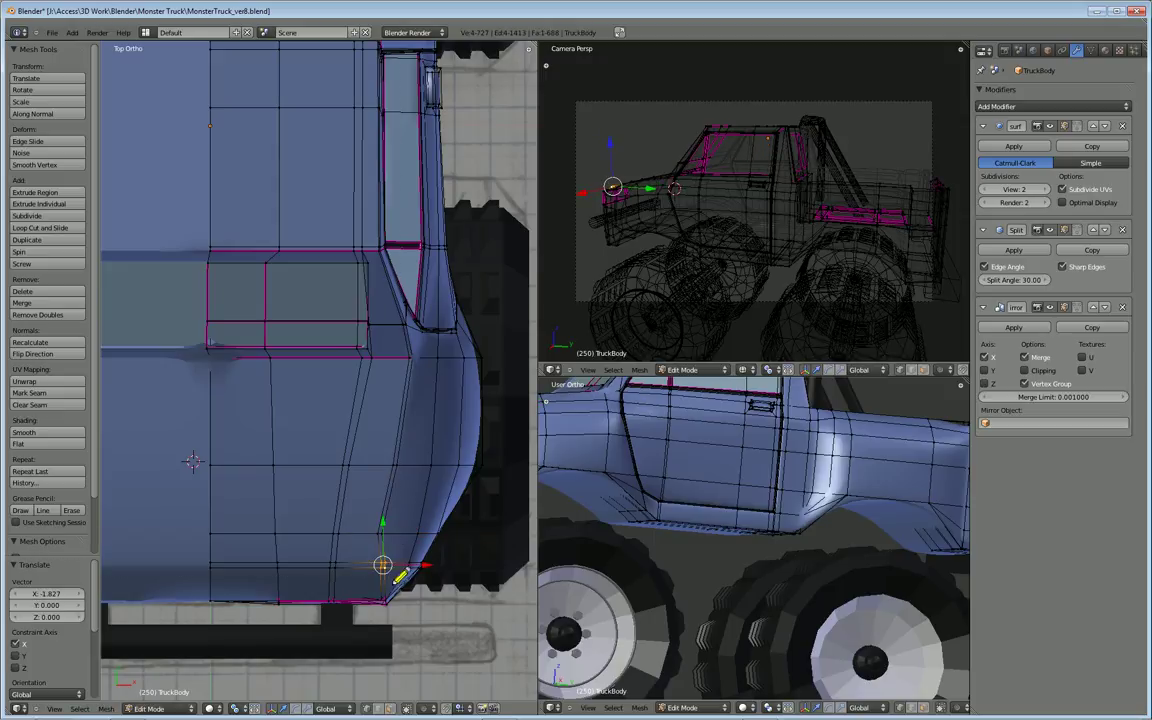
{"action": "key", "text": "g"}
{"action": "key", "text": "x"}
{"action": "left_click", "coordinate": [402, 567]}
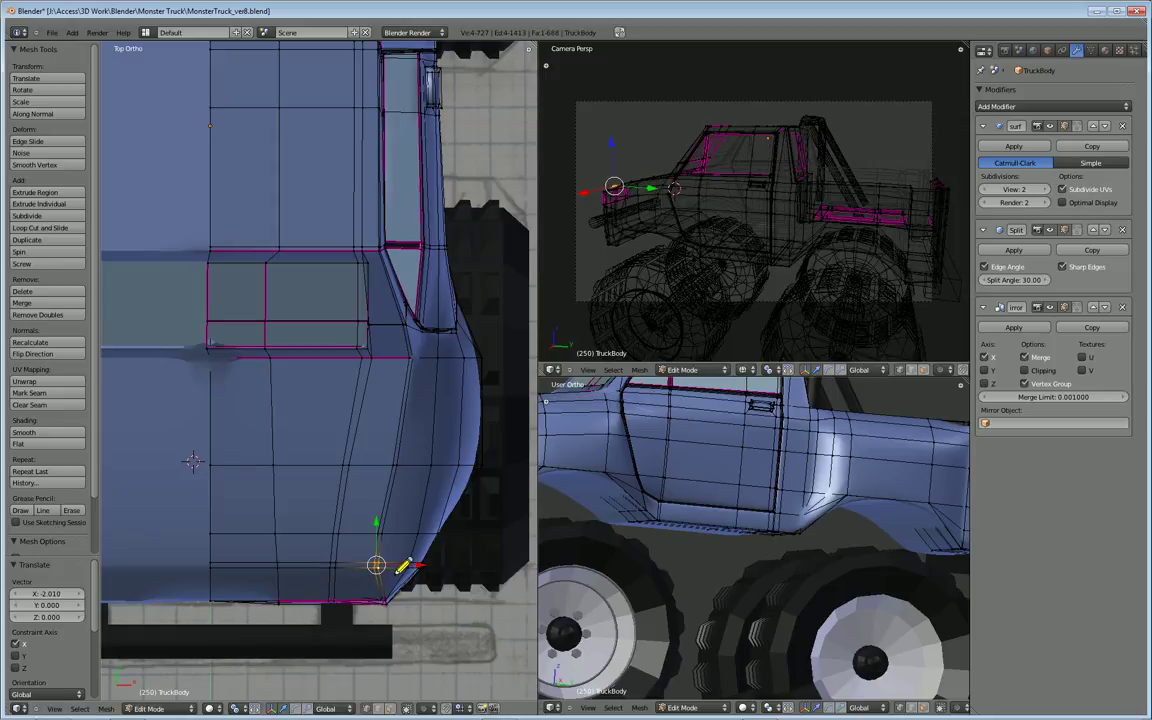
{"action": "key", "text": "g"}
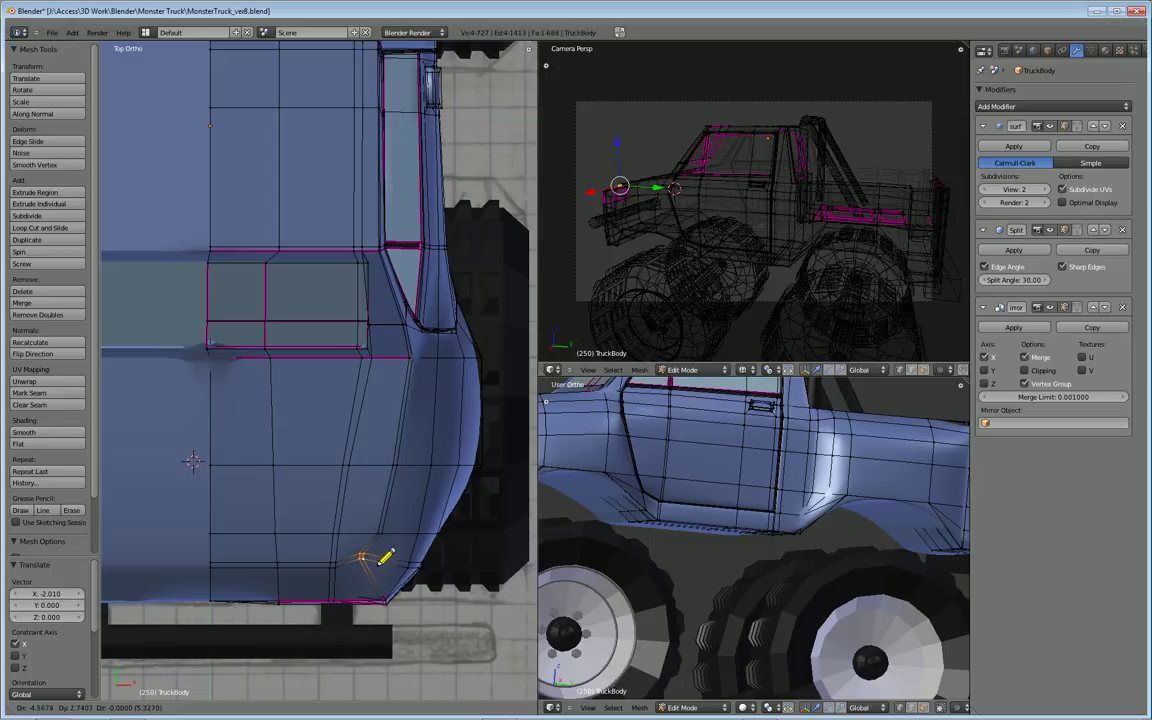
{"action": "left_click", "coordinate": [385, 557]}
Adjust the height of the four hood-corner vertices along Z, ending with a move of -0.678.
{"action": "middle_click_drag", "start_coordinate": [380, 592], "coordinate": [290, 553]}
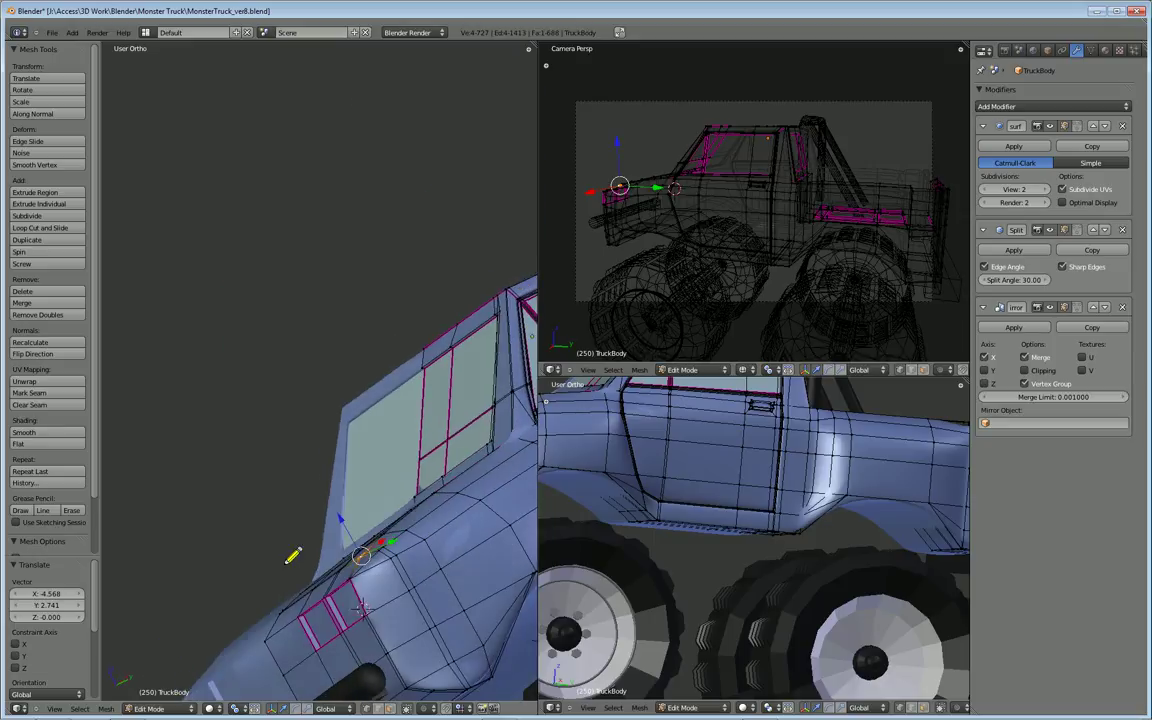
{"action": "middle_click_drag", "start_coordinate": [404, 548], "coordinate": [339, 468]}
{"action": "key", "text": "g"}
{"action": "key", "text": "z"}
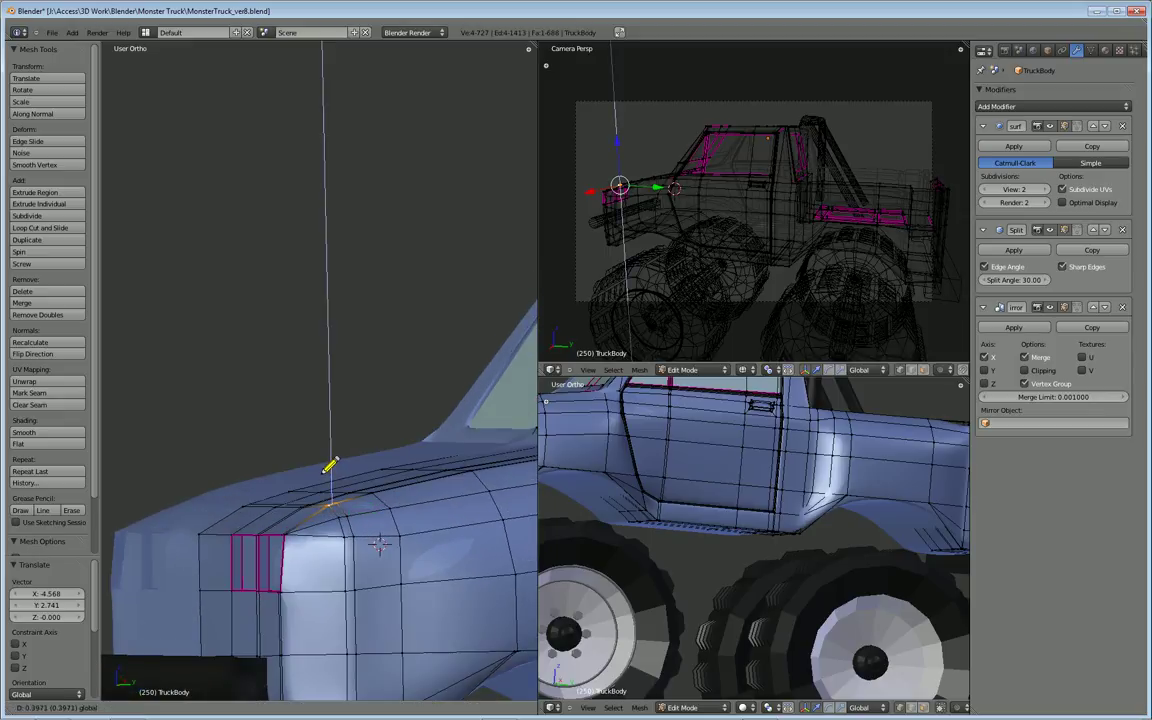
{"action": "left_click", "coordinate": [324, 472]}
{"action": "middle_click_drag", "start_coordinate": [337, 540], "coordinate": [290, 337]}
{"action": "key", "text": "g"}
{"action": "key", "text": "z"}
{"action": "left_click", "coordinate": [330, 478]}
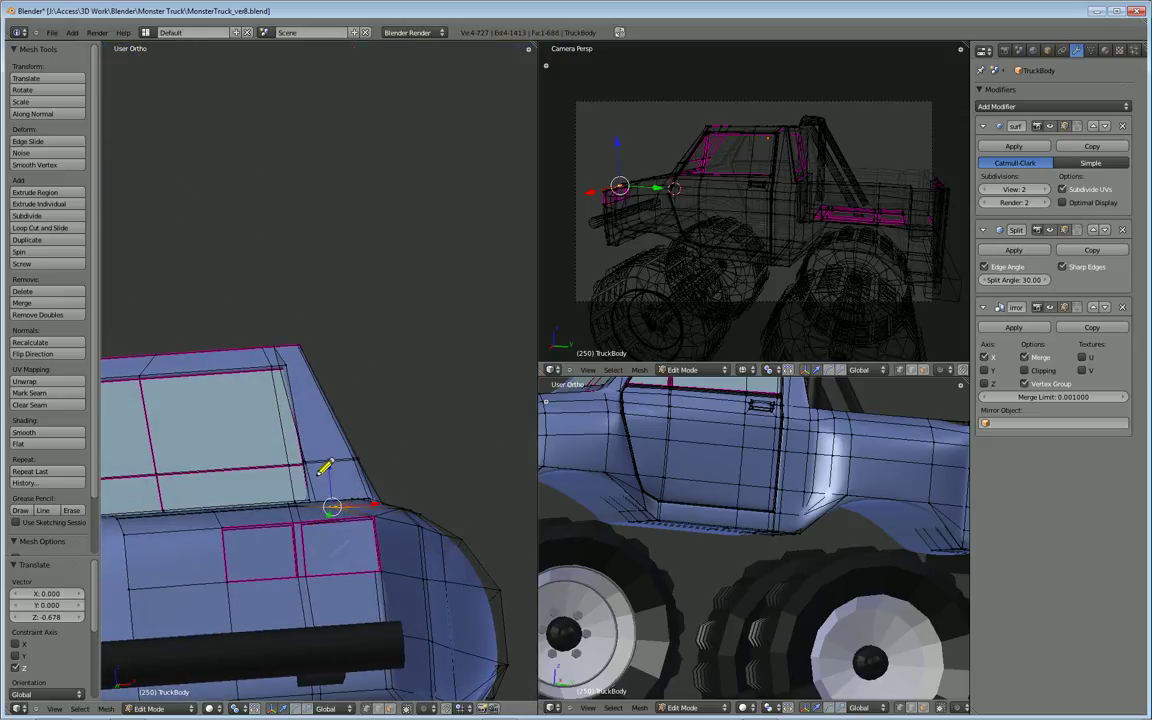
Fine-tune the height of the four hood-corner vertices with two more Z moves, ending with a move of 0.129.
{"action": "key", "text": "g"}
{"action": "key", "text": "z"}
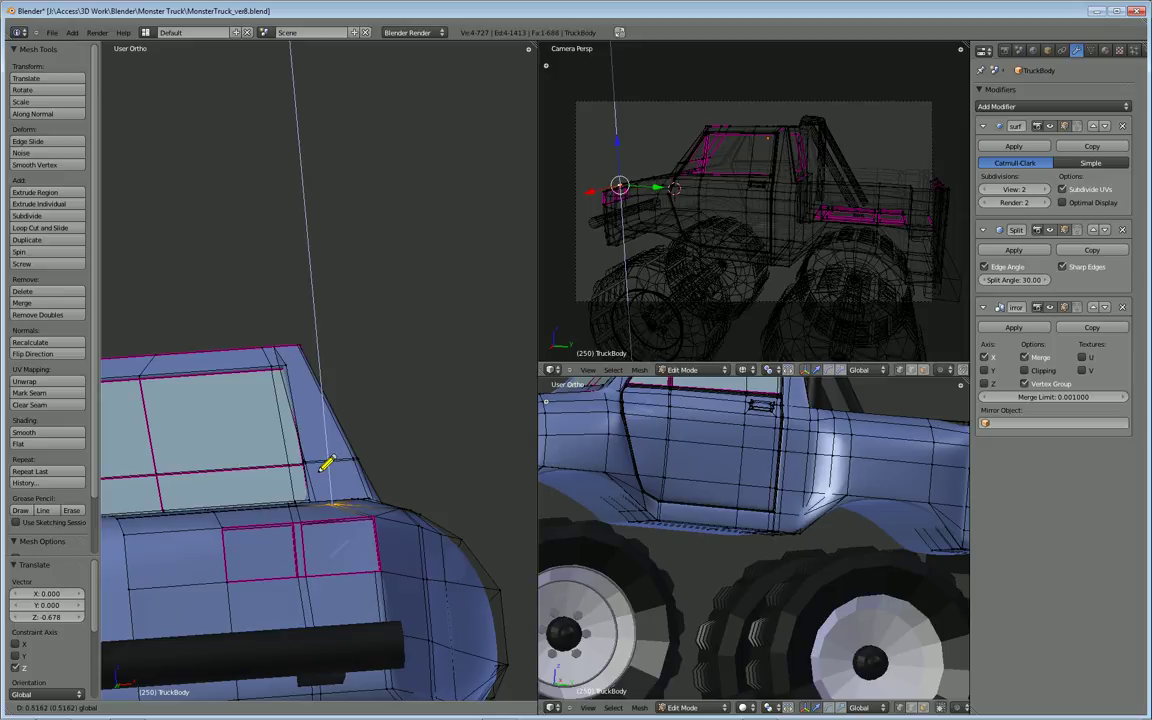
{"action": "left_click", "coordinate": [326, 466]}
{"action": "key", "text": "g"}
{"action": "key", "text": "z"}
{"action": "left_click", "coordinate": [327, 484]}
{"action": "middle_click_drag", "start_coordinate": [327, 484], "coordinate": [387, 549]}
From the top view, box-select the four vertices inward of the hood's front corner and move them 0.761 along Y.
{"action": "key", "text": "KP_7"}
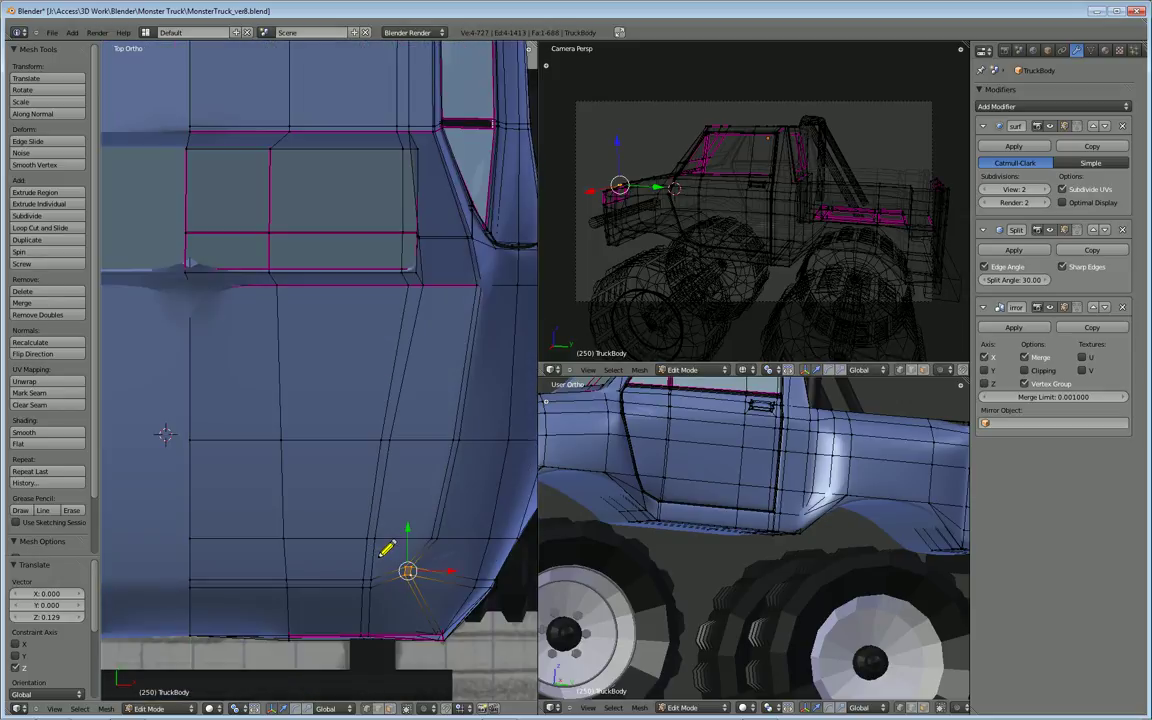
{"action": "right_click", "coordinate": [362, 592]}
{"action": "key", "text": "b"}
{"action": "left_click_drag", "start_coordinate": [382, 598], "coordinate": [360, 560]}
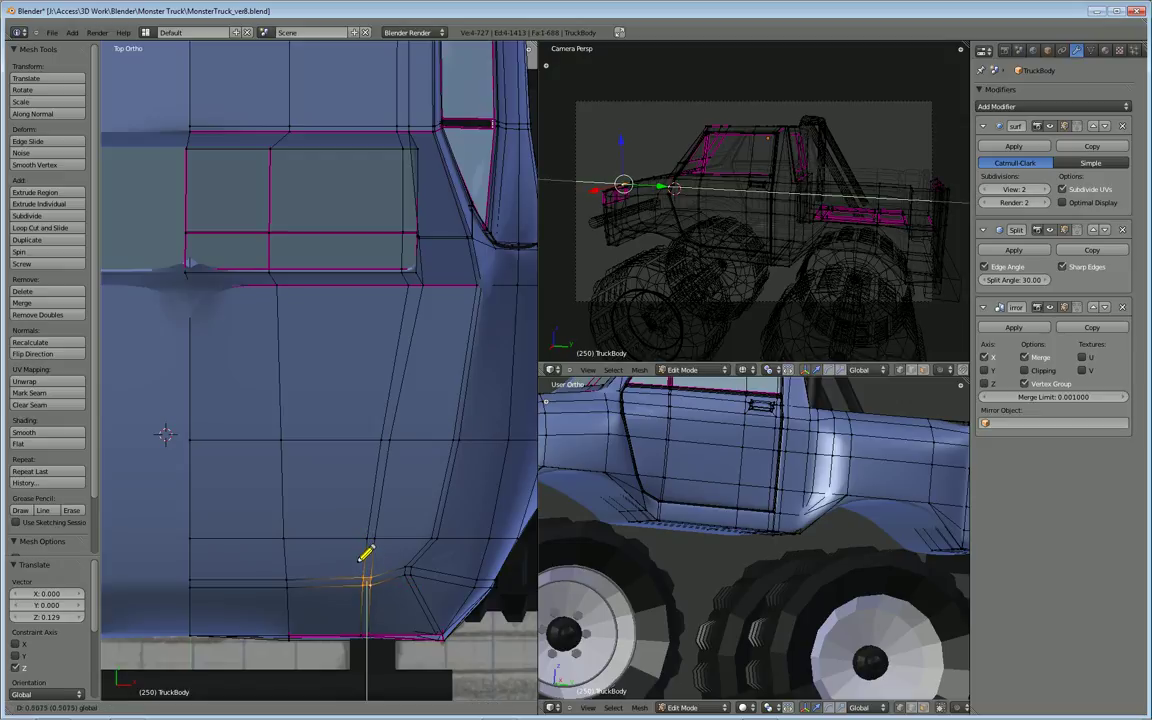
{"action": "left_click", "coordinate": [361, 560]}
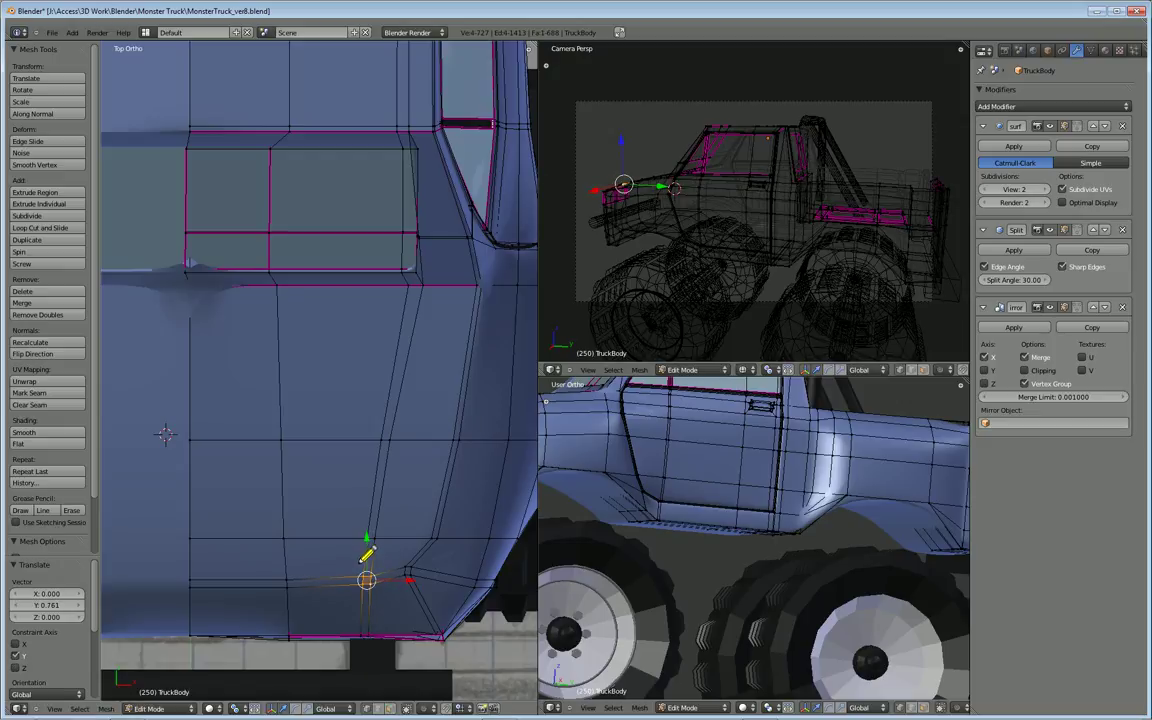
Select the two vertices midway across the hood's front crosswise loops and move them -1.650 along Y.
{"action": "right_click", "coordinate": [298, 594]}
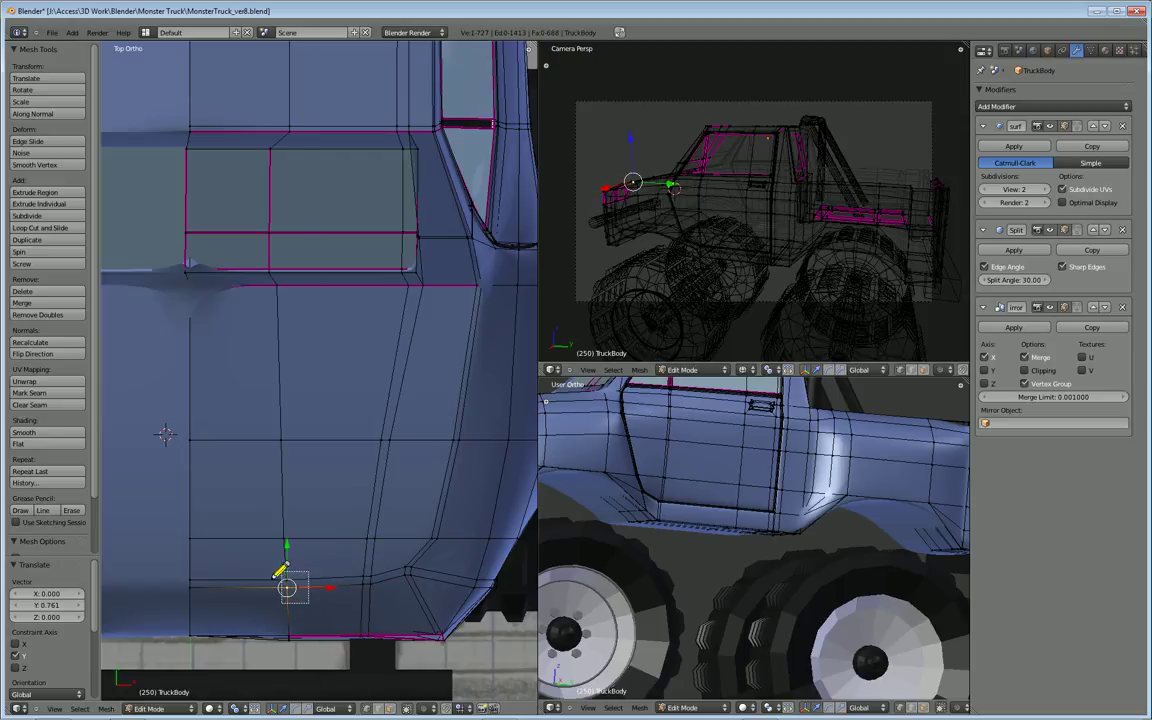
{"action": "key", "text": "g"}
{"action": "key", "text": "y"}
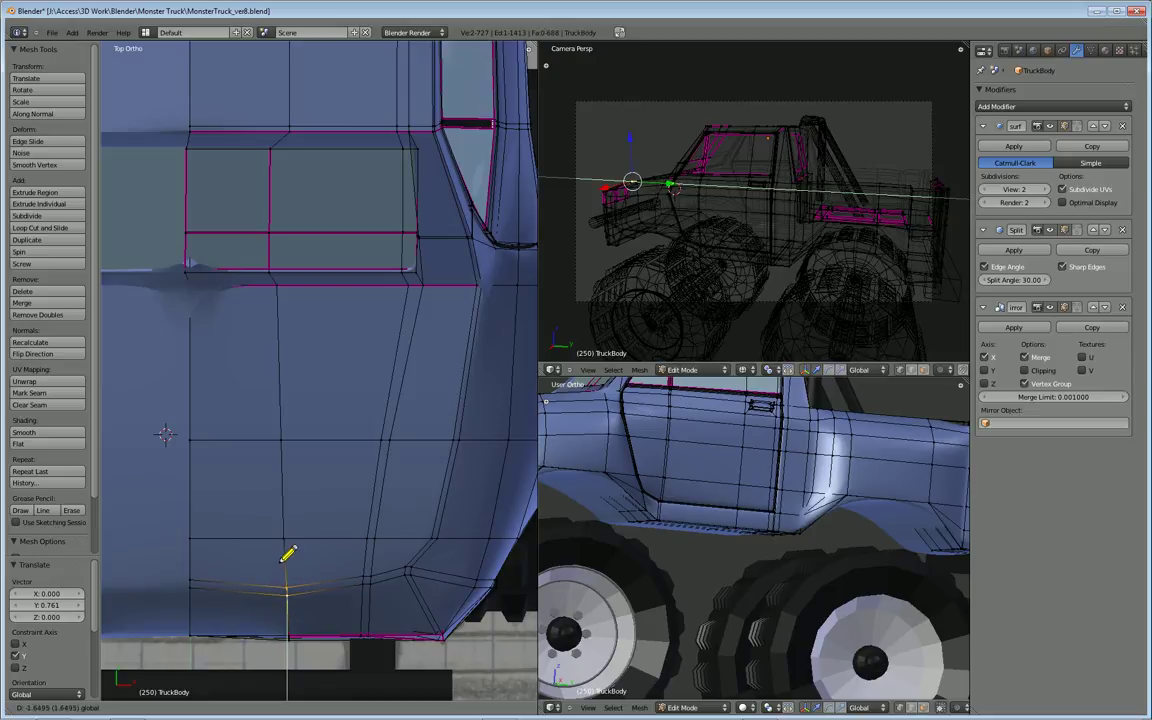
{"action": "left_click", "coordinate": [282, 560]}
Select the two front crosswise-loop vertices on the hood's centre line and move them -3.299 along Y.
{"action": "right_click", "coordinate": [186, 589]}
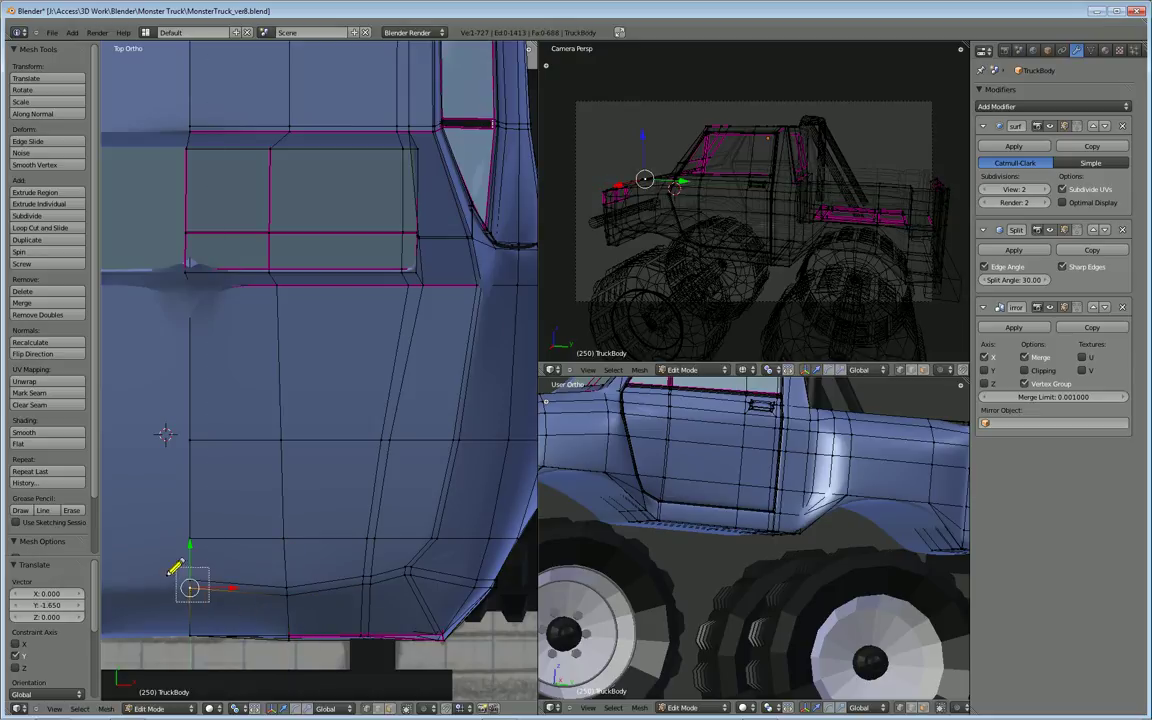
{"action": "key", "text": "g"}
{"action": "key", "text": "y"}
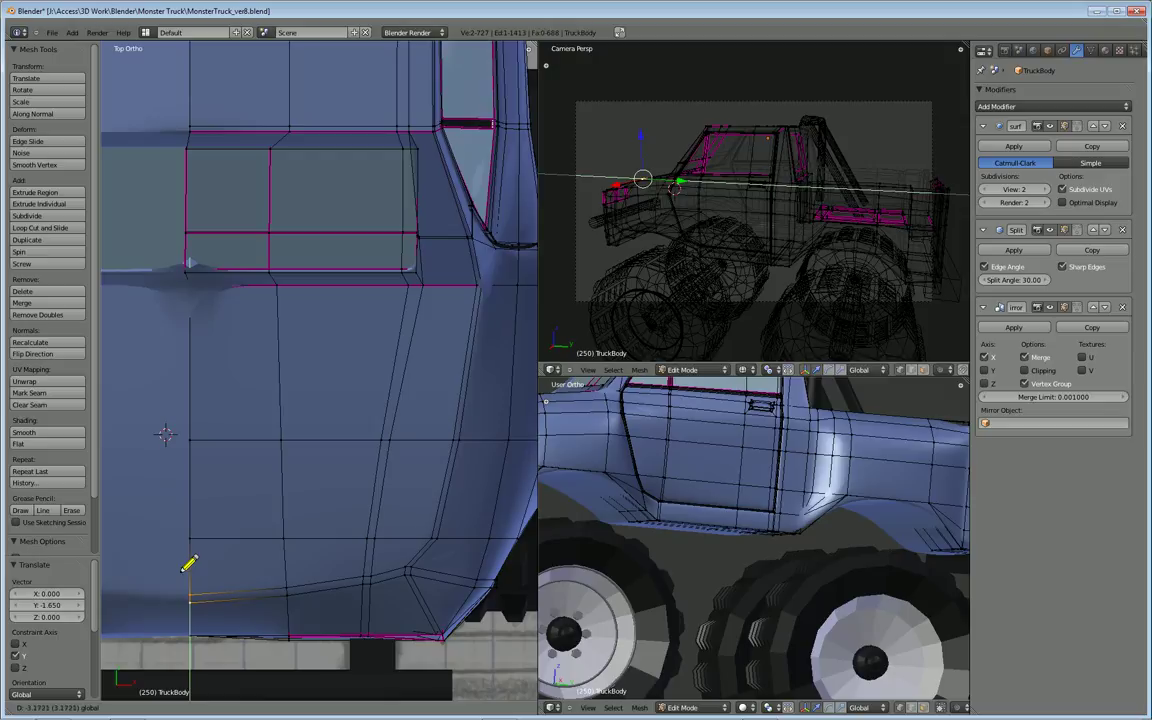
{"action": "left_click", "coordinate": [188, 566]}
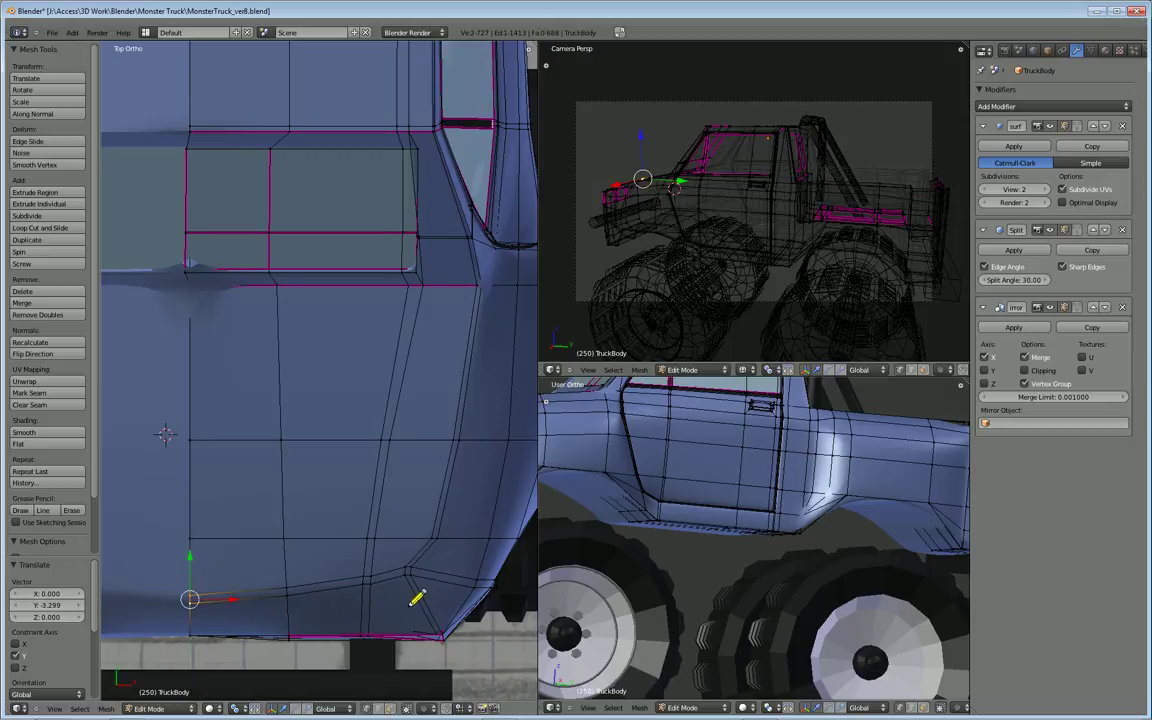
Nudge the rear and front vertices beside the hood corner by 0.053, 0.357, 0.133 and 0.097, 0.396, 0.147 in X, Y, Z respectively.
{"action": "mouse_move", "coordinate": [410, 596]}
{"action": "middle_mouse_down"}
{"action": "mouse_move", "coordinate": [398, 540]}
{"action": "mouse_move", "coordinate": [321, 604]}
{"action": "mouse_move", "coordinate": [257, 604]}
{"action": "mouse_move", "coordinate": [319, 579]}
{"action": "mouse_move", "coordinate": [493, 630]}
{"action": "mouse_move", "coordinate": [427, 624]}
{"action": "mouse_move", "coordinate": [356, 482]}
{"action": "middle_mouse_up"}
{"action": "scroll", "coordinate": [427, 624], "scroll_direction": "up", "scroll_amount": 3}
{"action": "scroll", "coordinate": [362, 496], "scroll_direction": "up", "scroll_amount": 2}
{"action": "middle_click_drag", "start_coordinate": [394, 639], "coordinate": [391, 586], "text": "shift"}
{"action": "scroll", "coordinate": [350, 555], "scroll_direction": "up", "scroll_amount": 1}
{"action": "right_click", "coordinate": [236, 553]}
{"action": "key", "text": "g"}
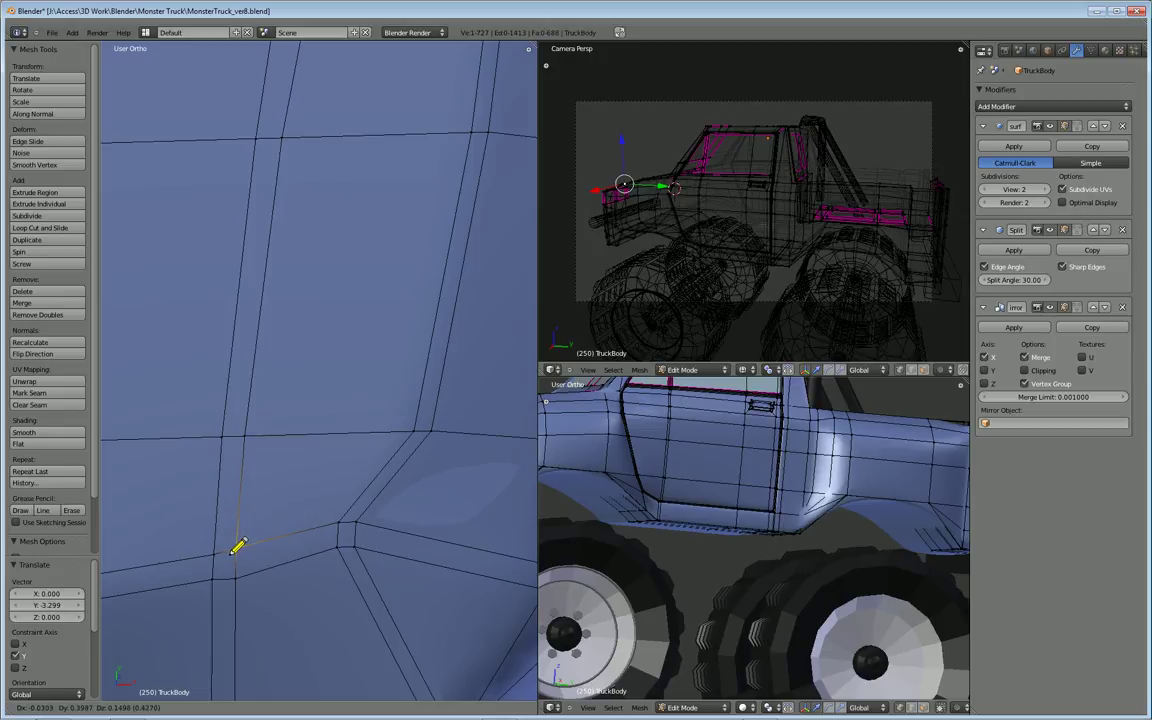
{"action": "left_click", "coordinate": [230, 574]}
{"action": "key", "text": "g"}
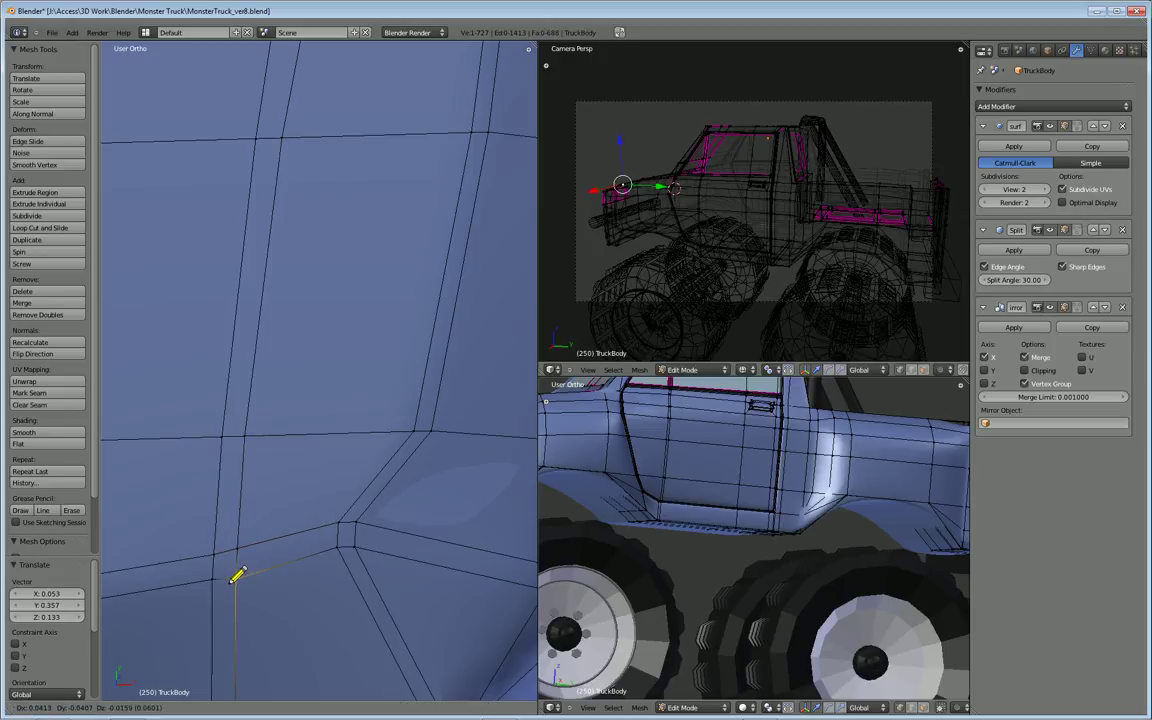
{"action": "left_click", "coordinate": [236, 568]}
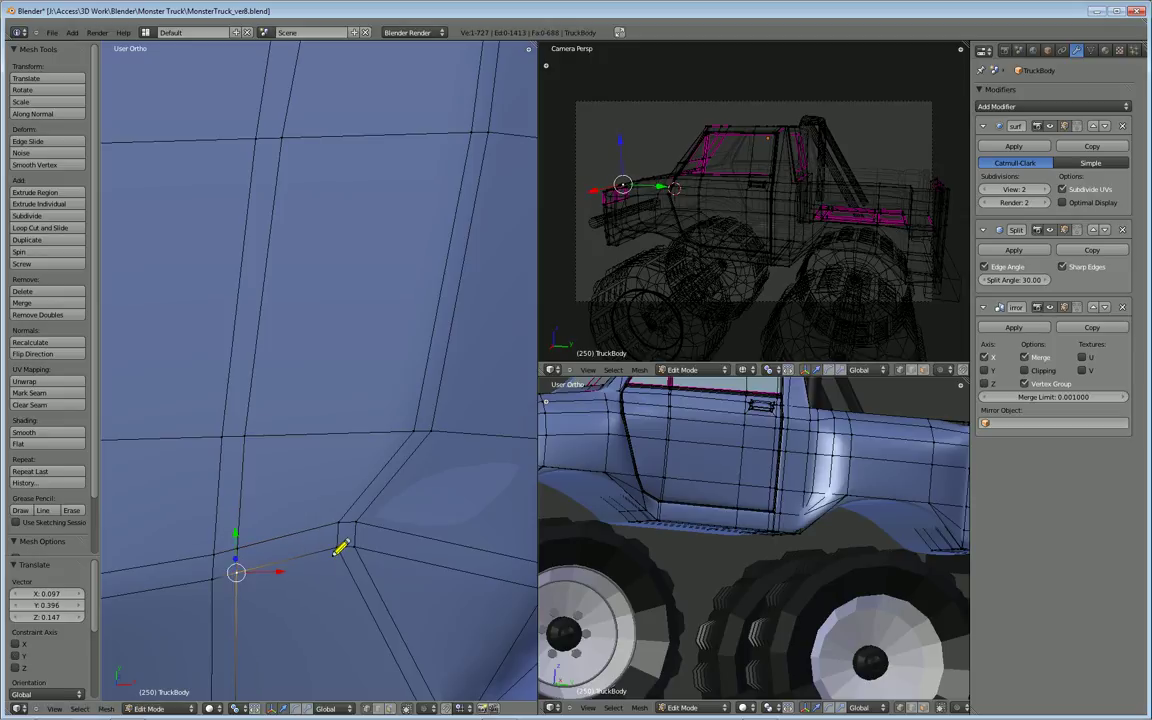
Move the hood corner's two rear vertices inward individually, shifting the outer one -0.546 in X, 0.211 in Y and 0.087 in Z.
{"action": "right_click", "coordinate": [338, 522]}
{"action": "key", "text": "g"}
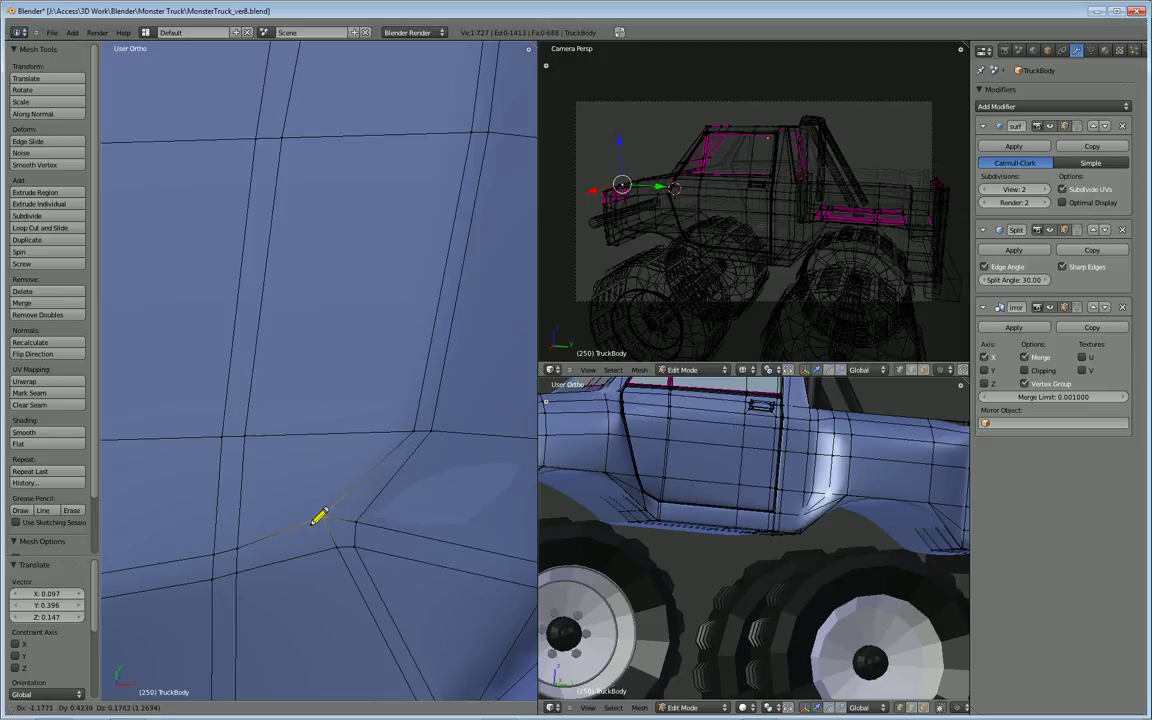
{"action": "left_click", "coordinate": [320, 516]}
{"action": "right_click", "coordinate": [348, 522]}
{"action": "key", "text": "g"}
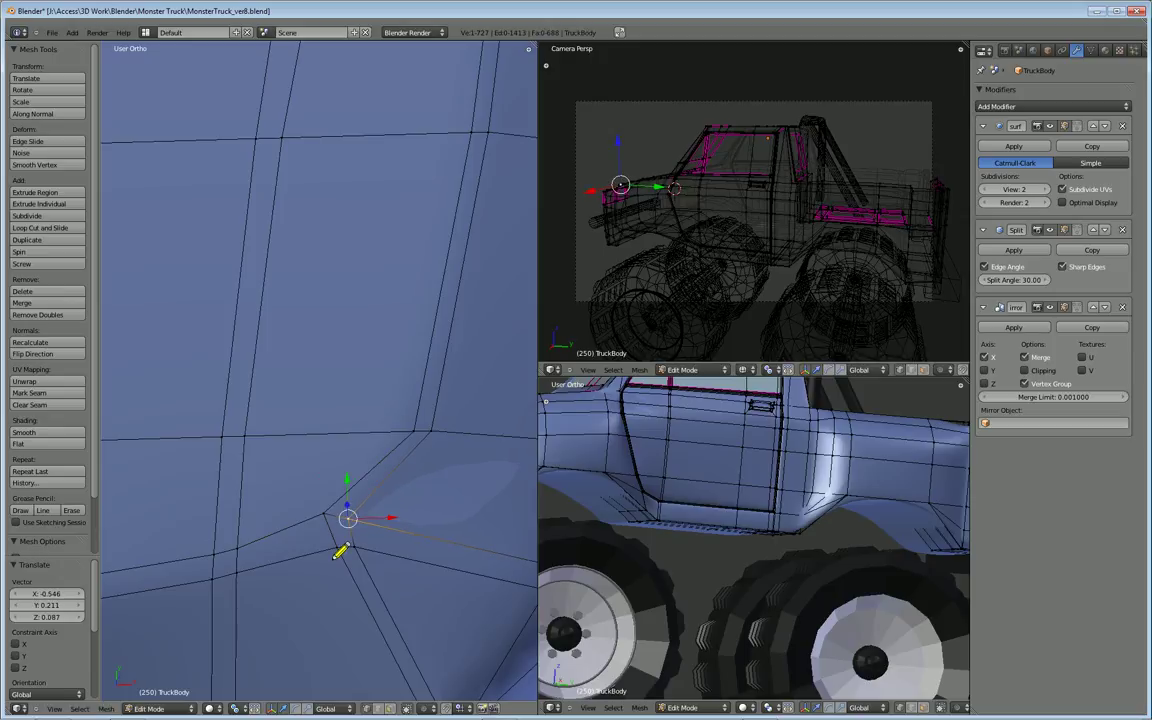
{"action": "left_click", "coordinate": [342, 538]}
Tighten the hood corner's two front vertices, moving the inner by -0.653, 0.890, 0.343 and the outer by -1.192, 1.340, 0.520 in X, Y, Z.
{"action": "right_click", "coordinate": [330, 538]}
{"action": "key", "text": "g"}
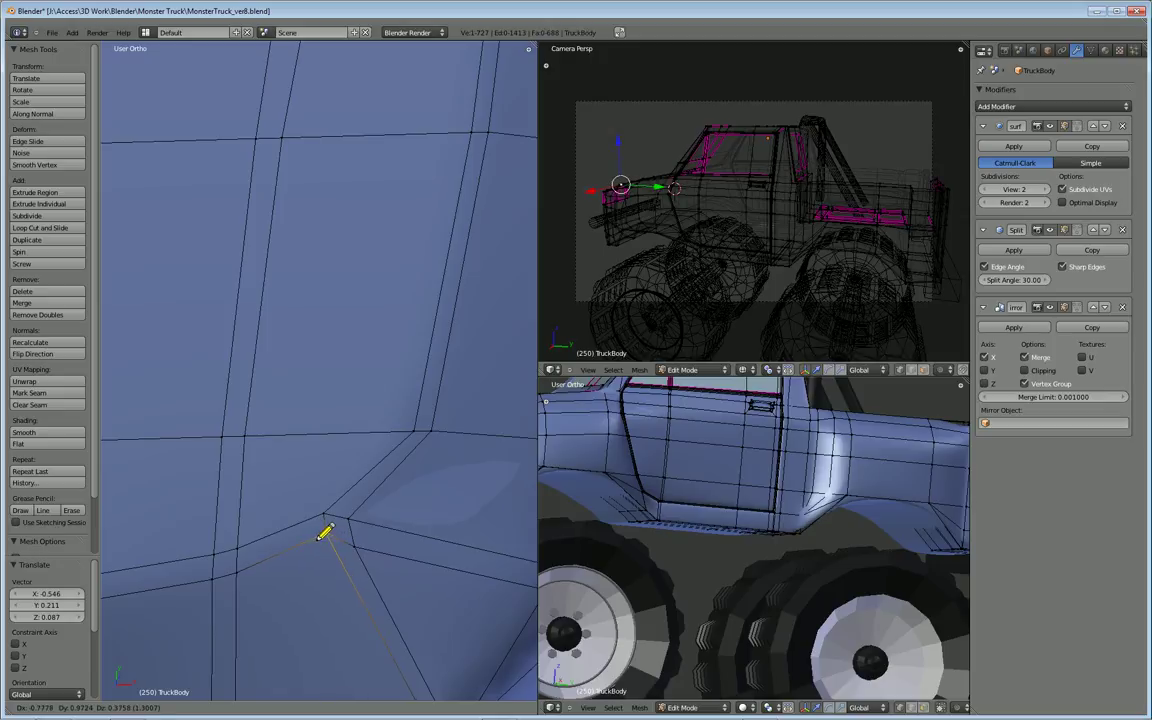
{"action": "left_click", "coordinate": [326, 537]}
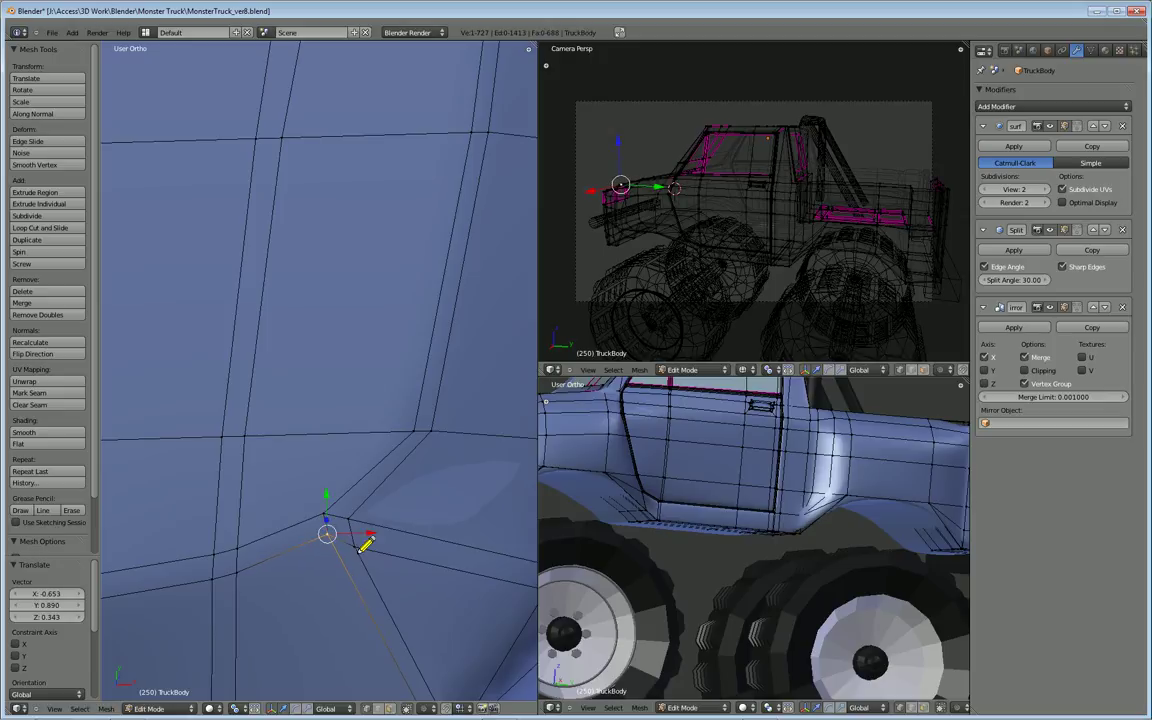
{"action": "key", "text": "g"}
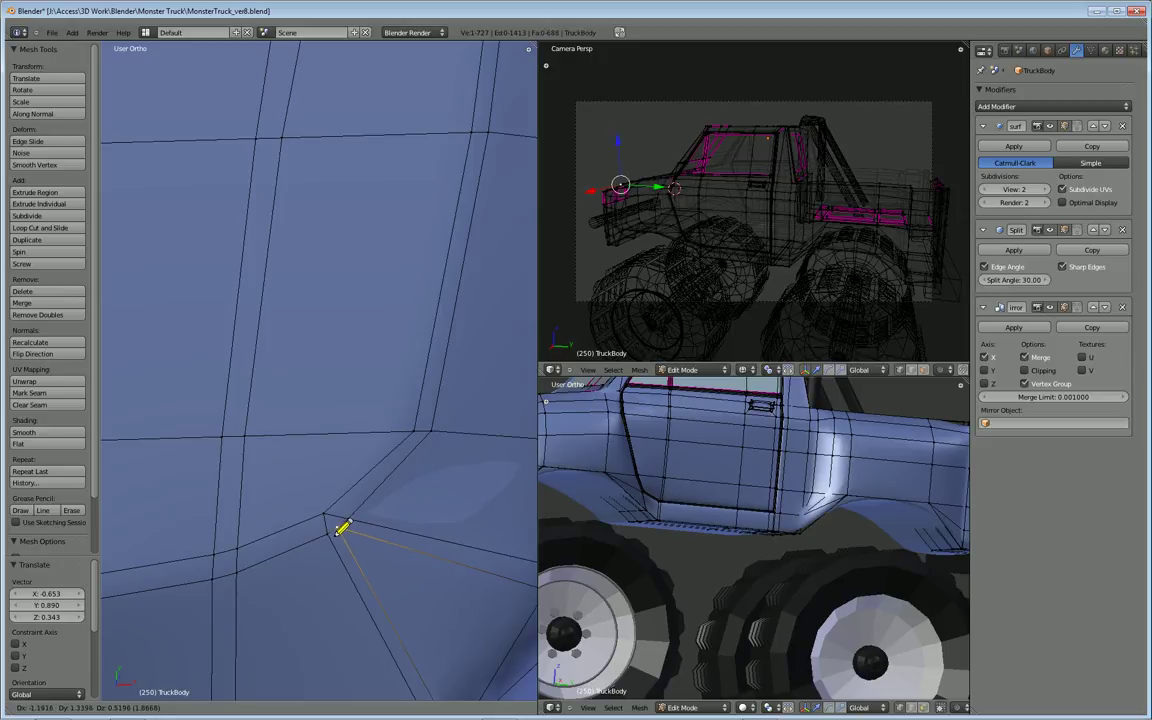
{"action": "left_click", "coordinate": [342, 529]}
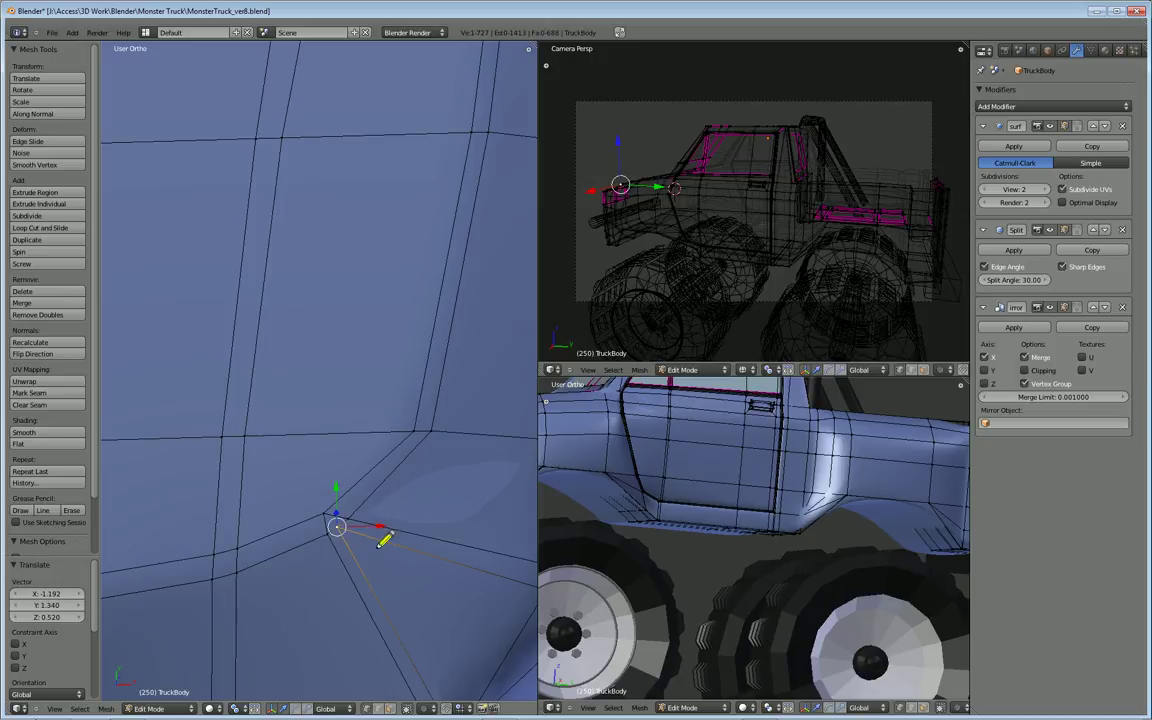
Move the inner vertex directly behind the hood corner by -0.815 X, -0.261 Y and -0.086 Z, plus a further 0.085 along X.
{"action": "scroll", "coordinate": [308, 563], "scroll_direction": "down", "scroll_amount": 4}
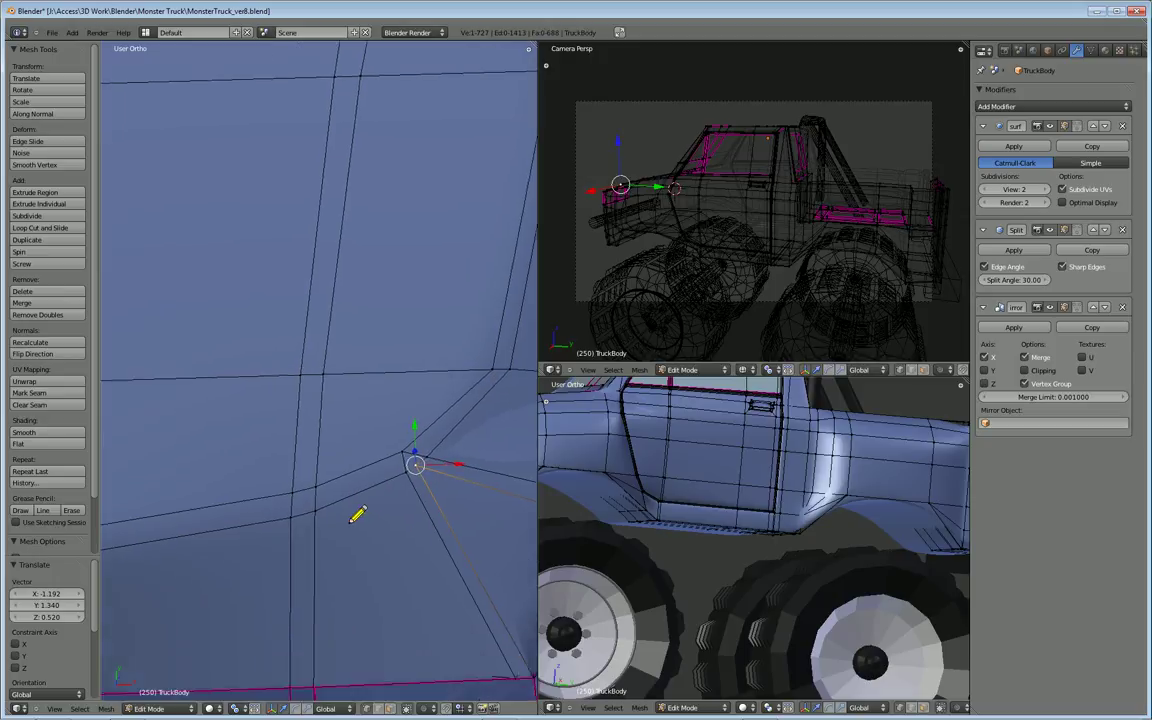
{"action": "scroll", "coordinate": [340, 505], "scroll_direction": "down", "scroll_amount": 1}
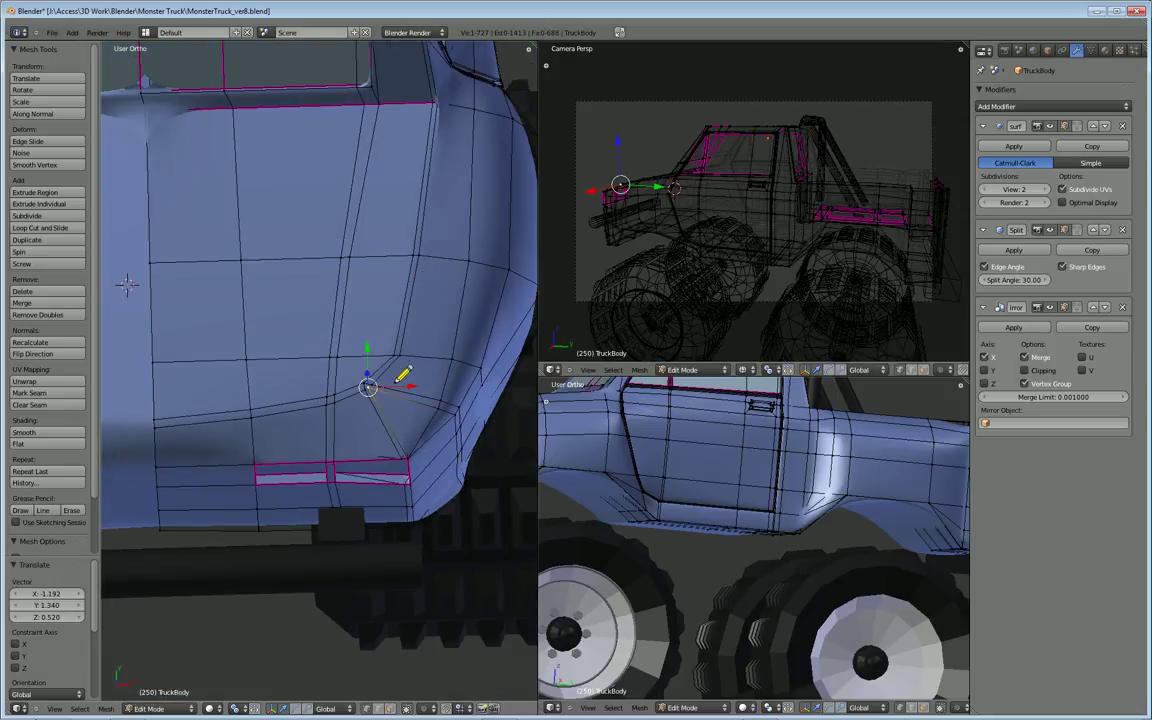
{"action": "scroll", "coordinate": [403, 375], "scroll_direction": "up", "scroll_amount": 4}
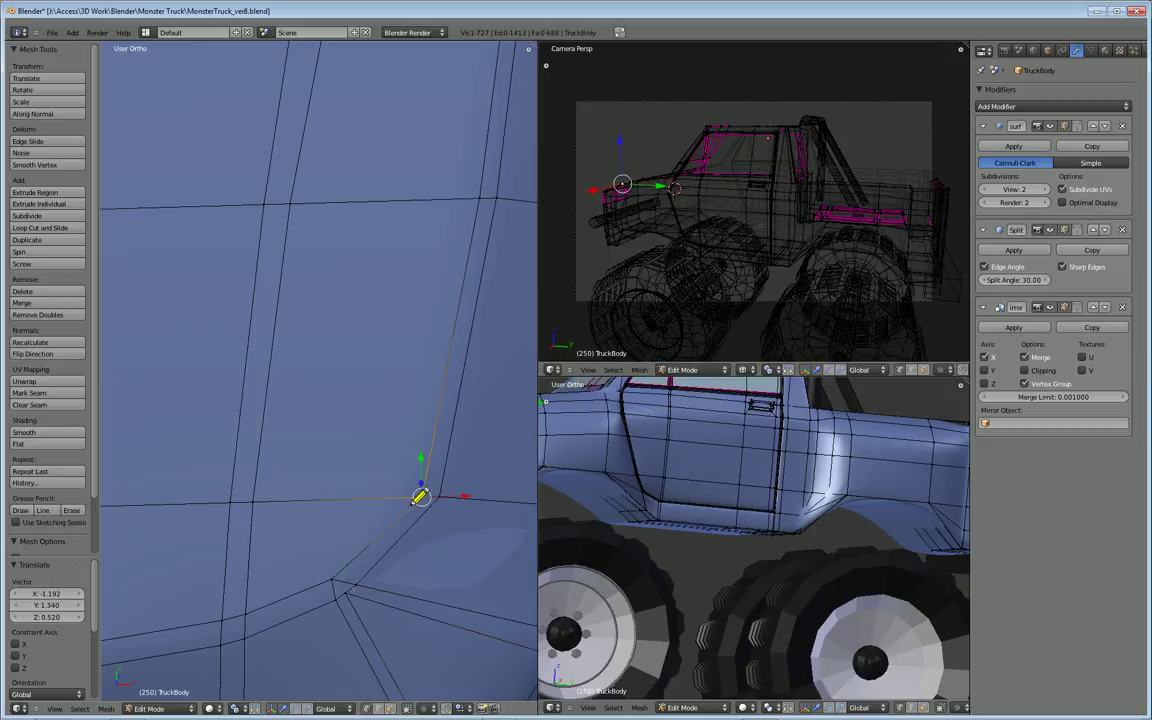
{"action": "key", "text": "g"}
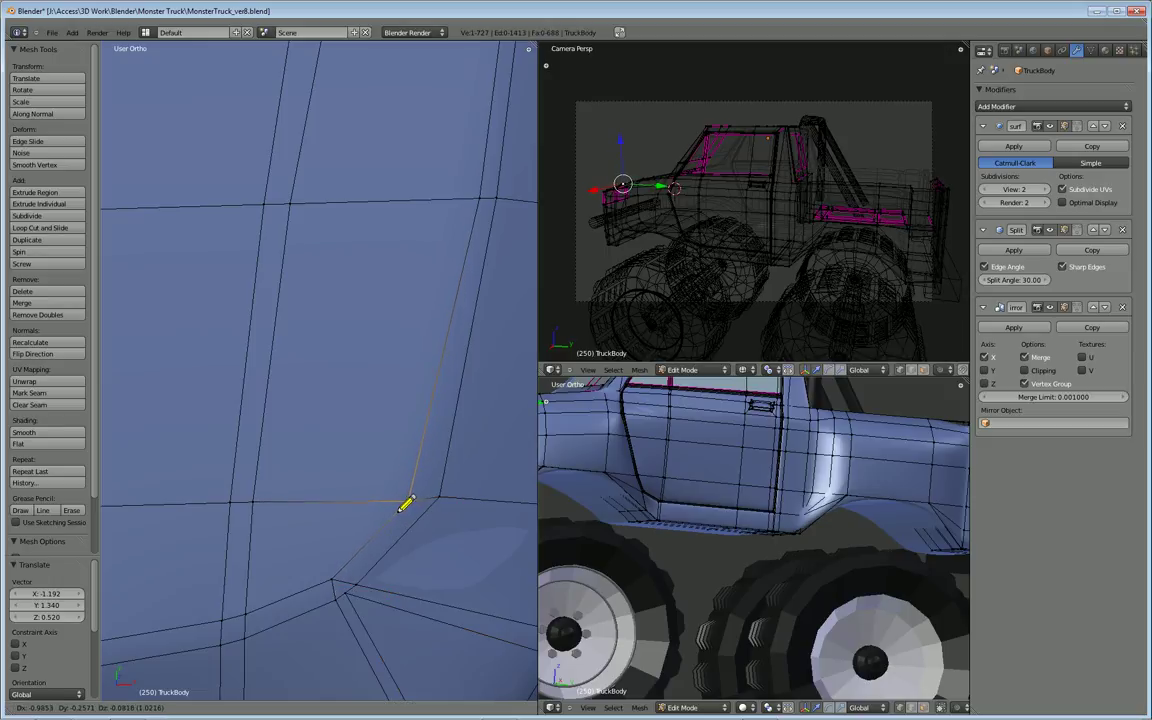
{"action": "left_click", "coordinate": [408, 504]}
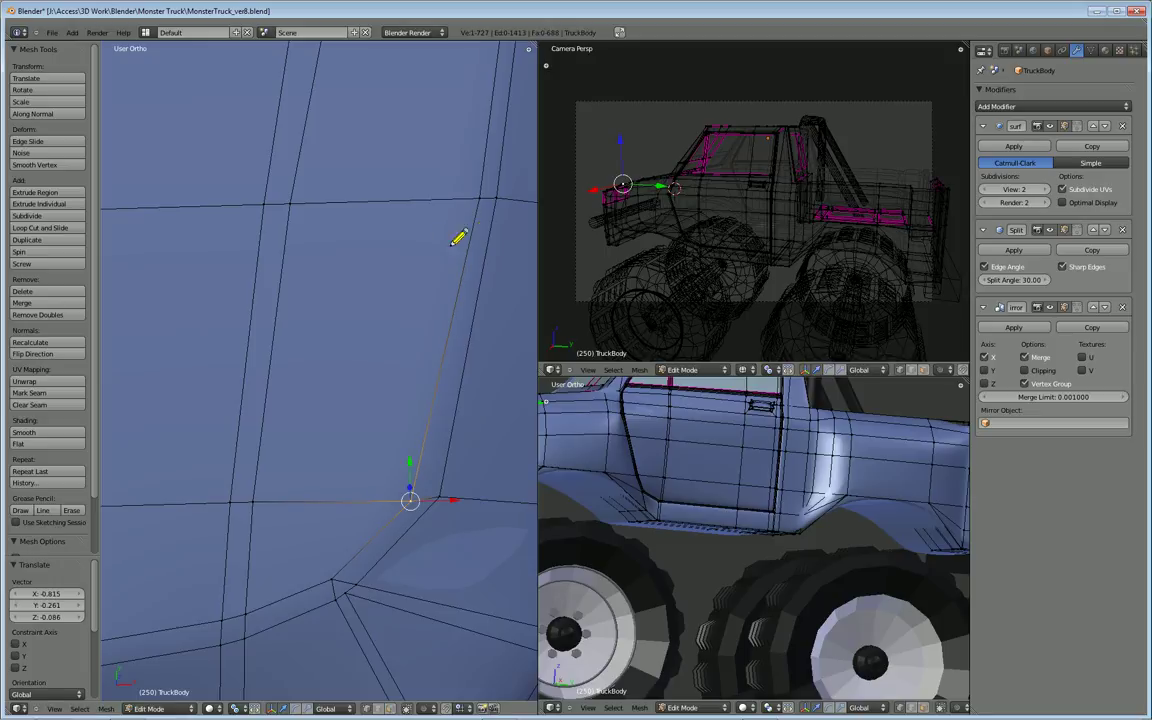
{"action": "key", "text": "g"}
{"action": "key", "text": "x"}
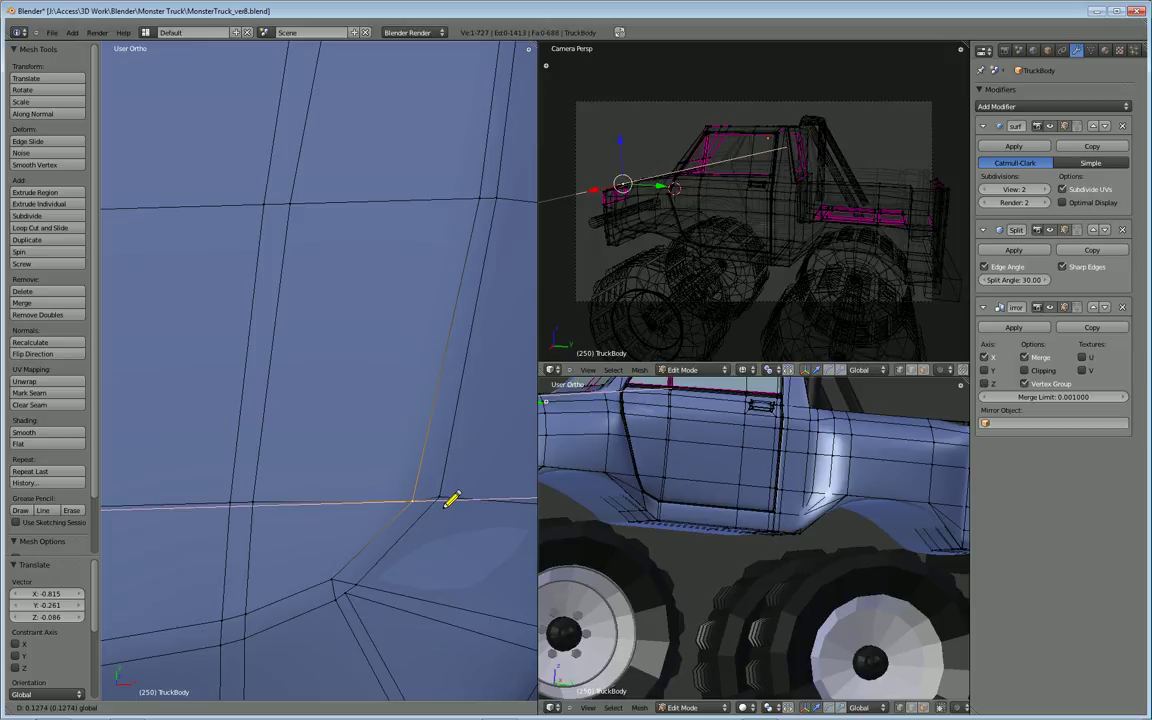
{"action": "left_click", "coordinate": [451, 500]}
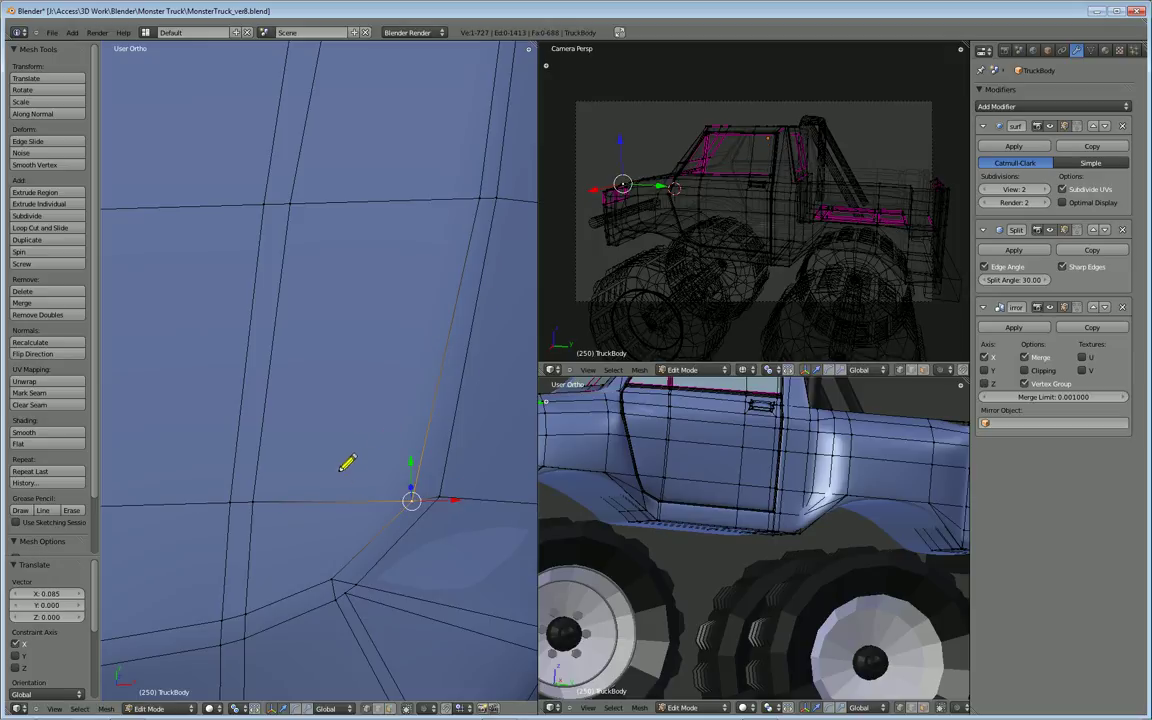
Select the four rear-loop vertices running from the hood's centre line toward its front corner and move them -0.698 along Y.
{"action": "scroll", "coordinate": [334, 494], "scroll_direction": "down", "scroll_amount": 5}
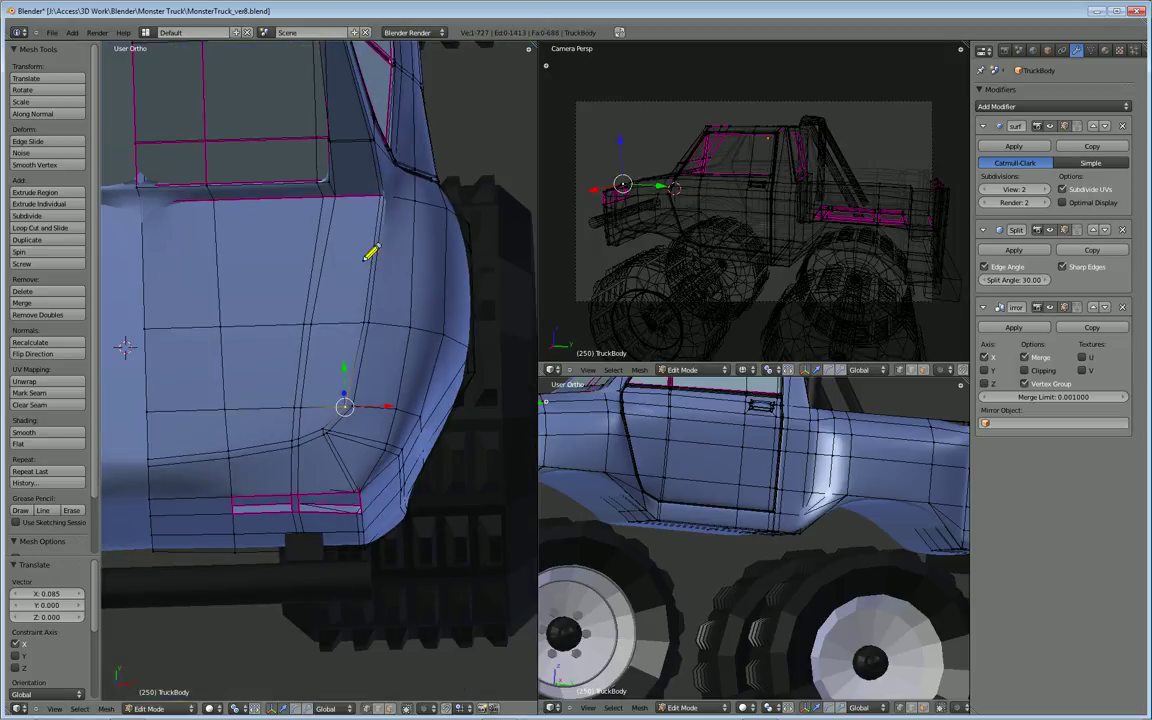
{"action": "middle_click_drag", "start_coordinate": [372, 306], "coordinate": [314, 446]}
{"action": "scroll", "coordinate": [314, 446], "scroll_direction": "up", "scroll_amount": 2}
{"action": "right_click", "coordinate": [160, 470]}
{"action": "right_click", "coordinate": [328, 459], "text": "shift"}
{"action": "right_click", "coordinate": [440, 443], "text": "shift"}
{"action": "right_click", "coordinate": [458, 437], "text": "shift"}
{"action": "right_click", "coordinate": [475, 433], "text": "shift"}
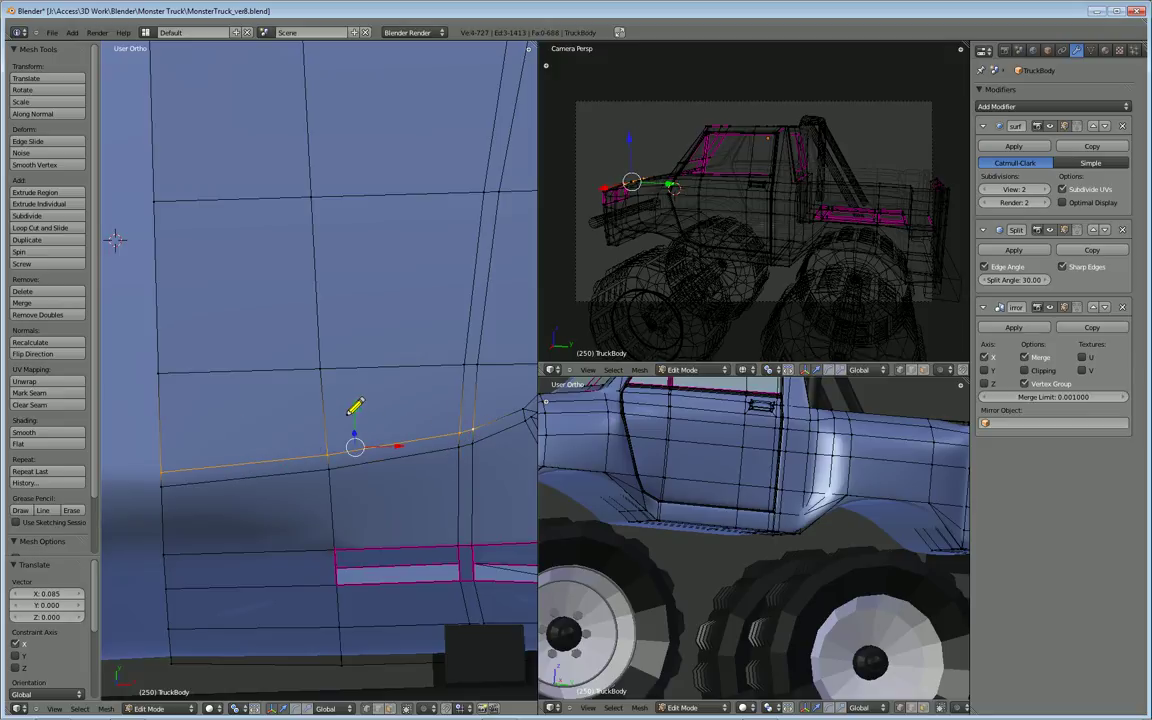
{"action": "key", "text": "g"}
{"action": "key", "text": "y"}
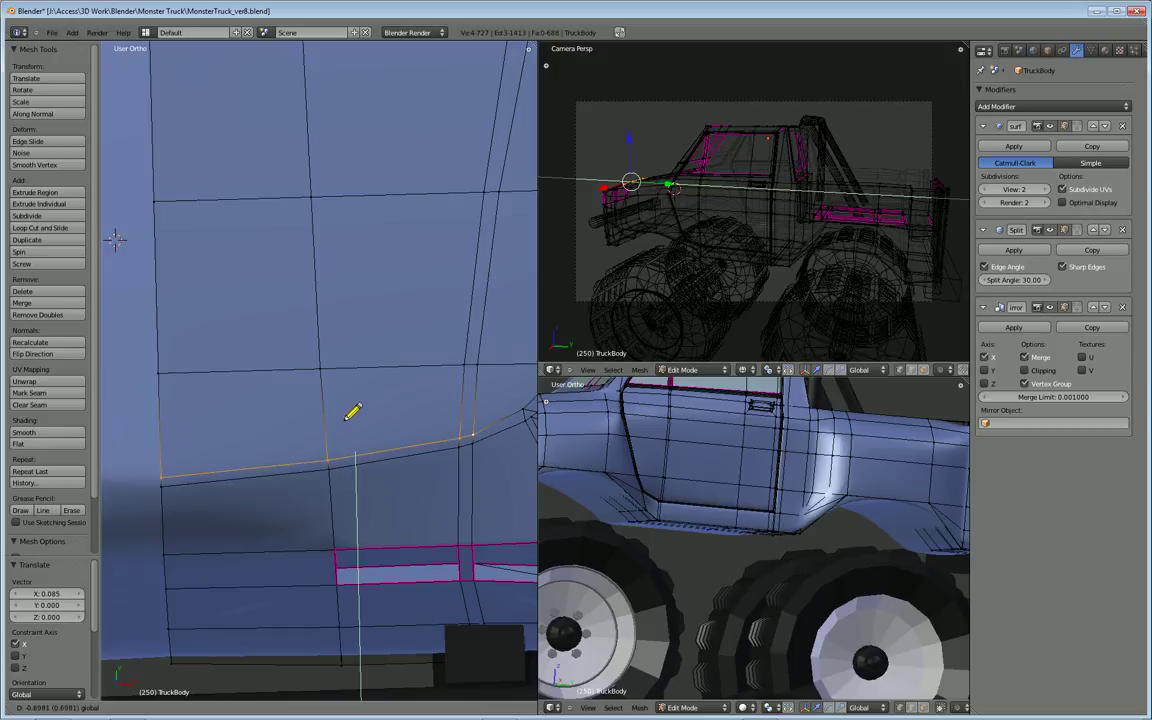
{"action": "left_click", "coordinate": [352, 413]}
Nudge the hood corner's inner rear vertex by 0.287, -0.213, -0.084 and the inner vertex behind it by 0.447, 0.197, 0.067 in X, Y, Z.
{"action": "middle_click_drag", "start_coordinate": [494, 446], "coordinate": [272, 493]}
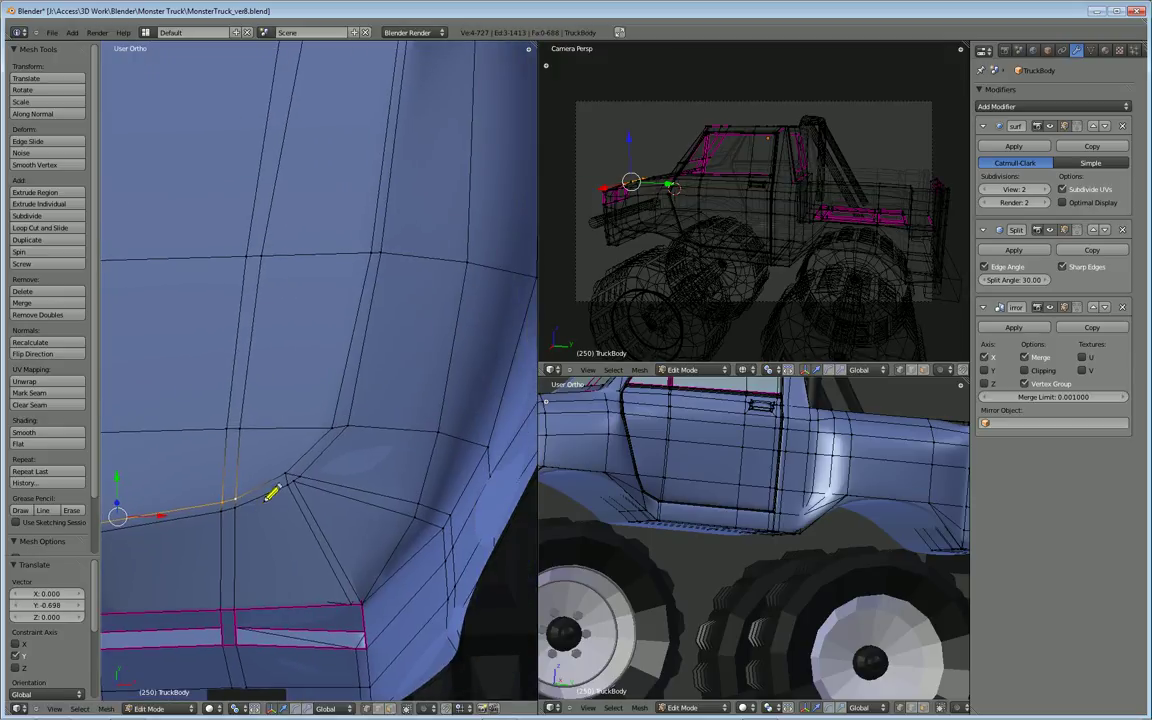
{"action": "right_click", "coordinate": [276, 480]}
{"action": "key", "text": "g"}
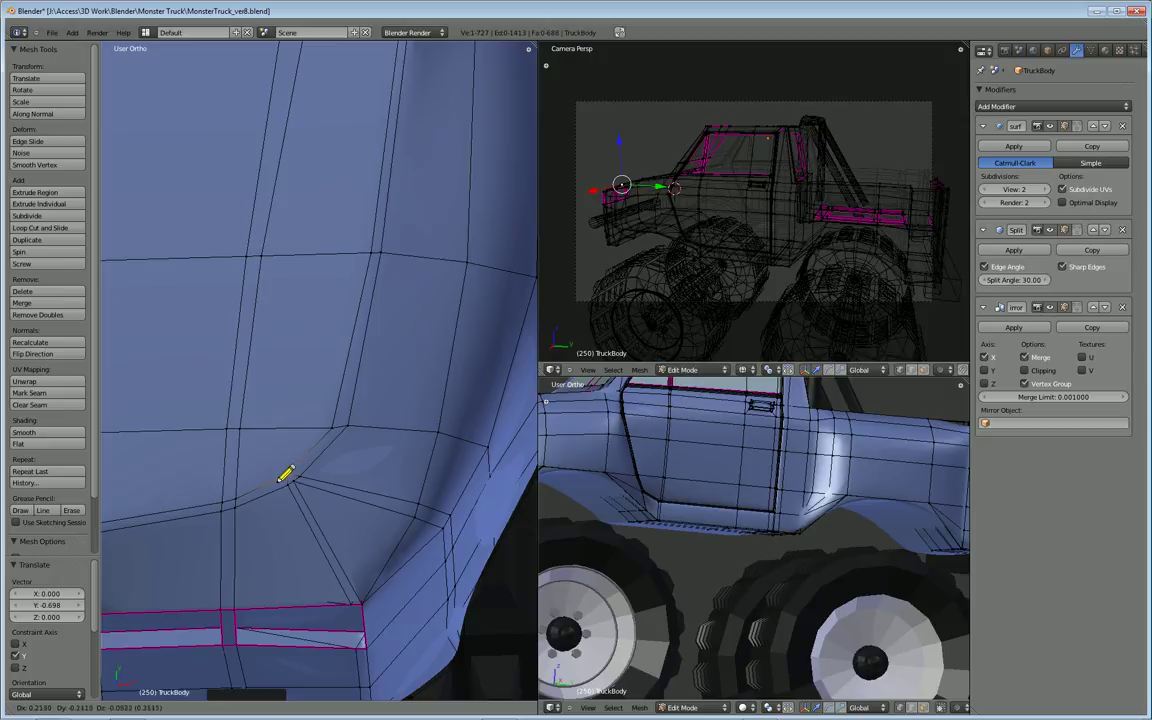
{"action": "left_click", "coordinate": [284, 477]}
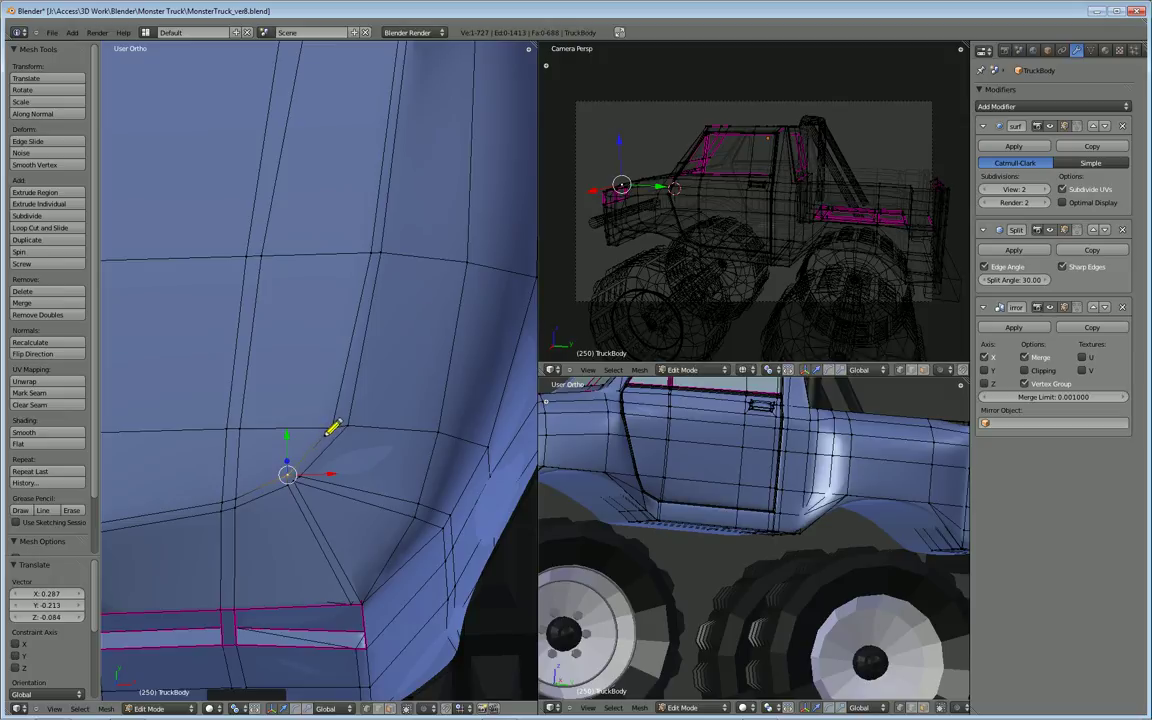
{"action": "key", "text": "g"}
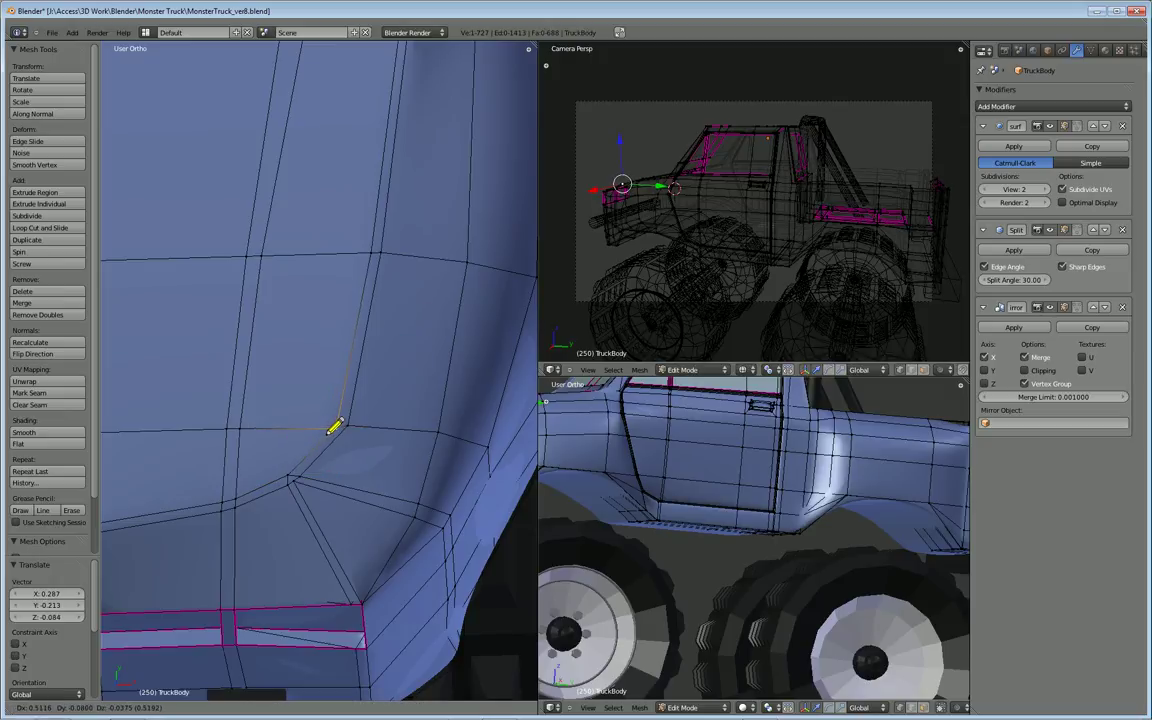
{"action": "left_click", "coordinate": [333, 427]}
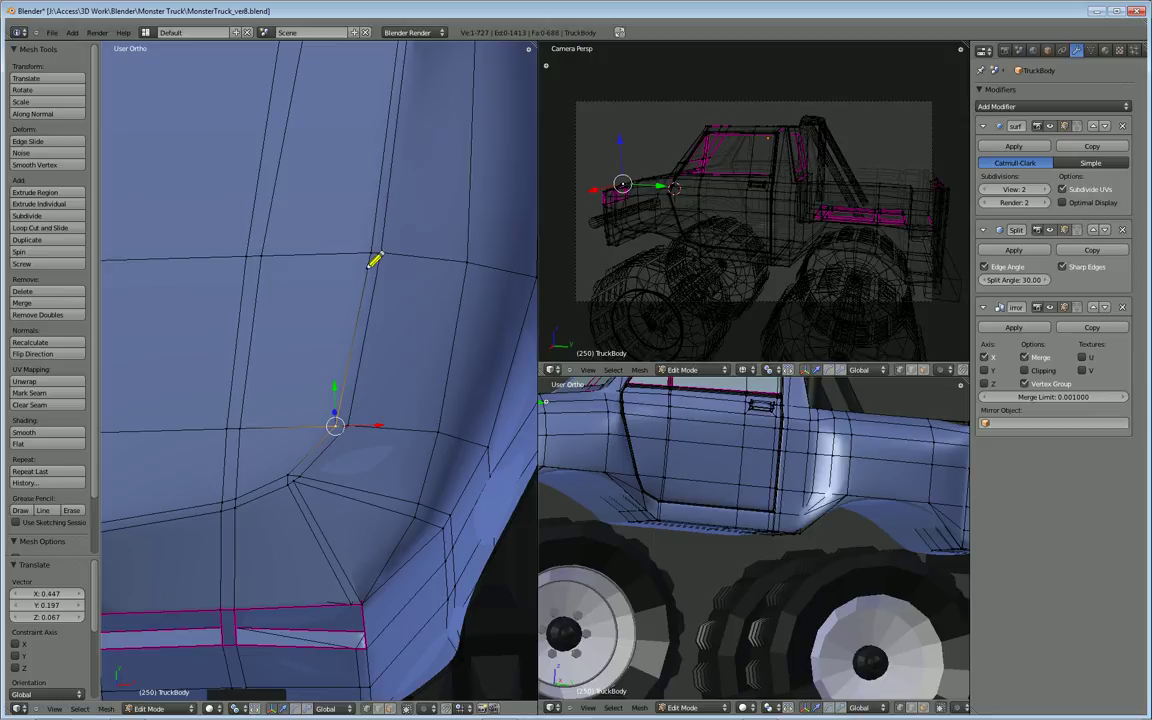
{"action": "middle_click_drag", "start_coordinate": [369, 298], "coordinate": [321, 337]}
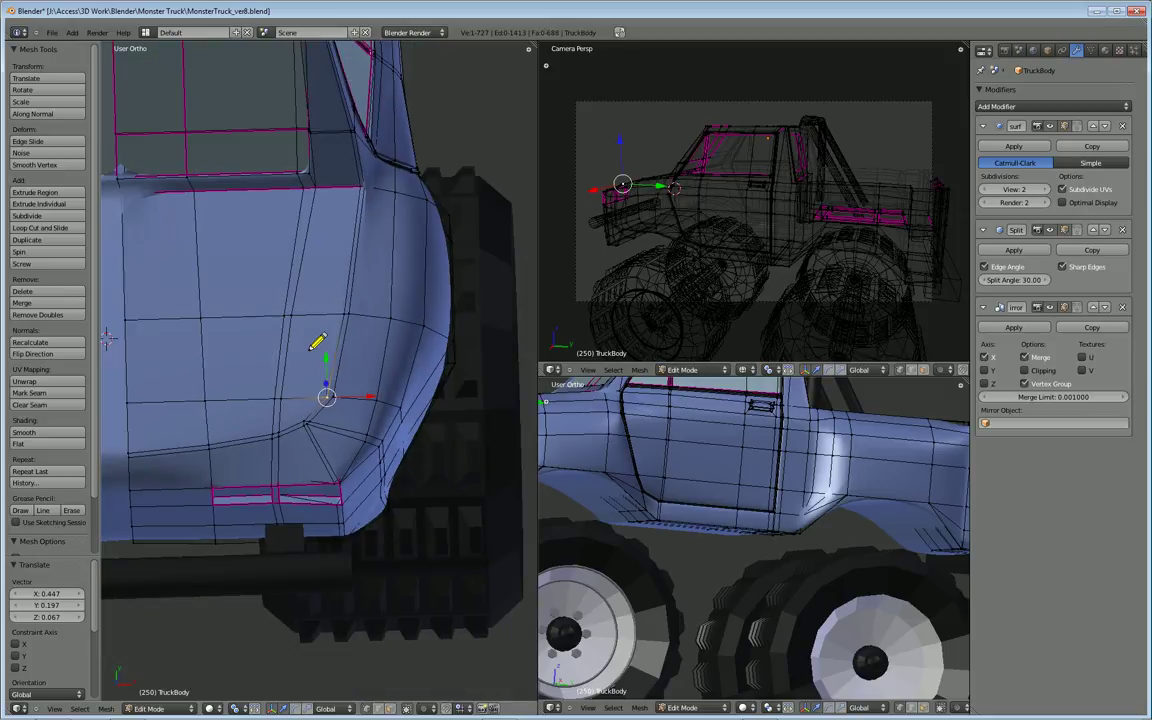
{"action": "middle_click_drag", "start_coordinate": [213, 391], "coordinate": [267, 396]}
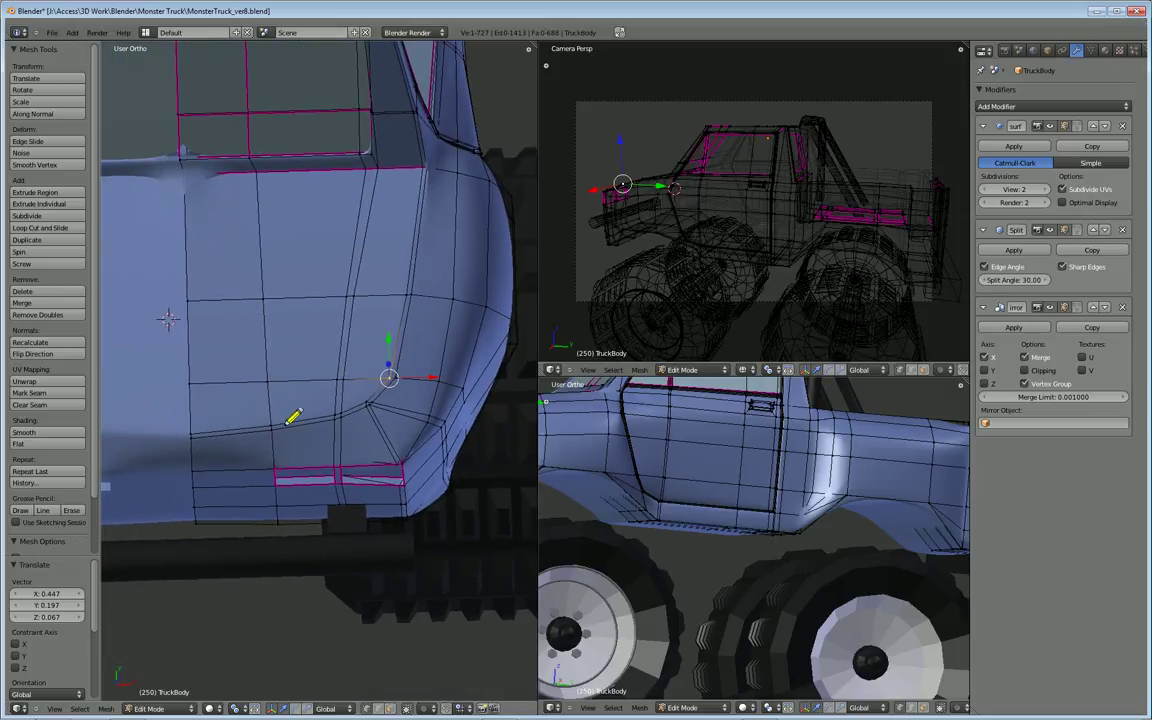
In face selection mode, select the eight narrow faces forming the strip around the hood's outline, from windshield base to the front centre line.
{"action": "left_click", "coordinate": [390, 708]}
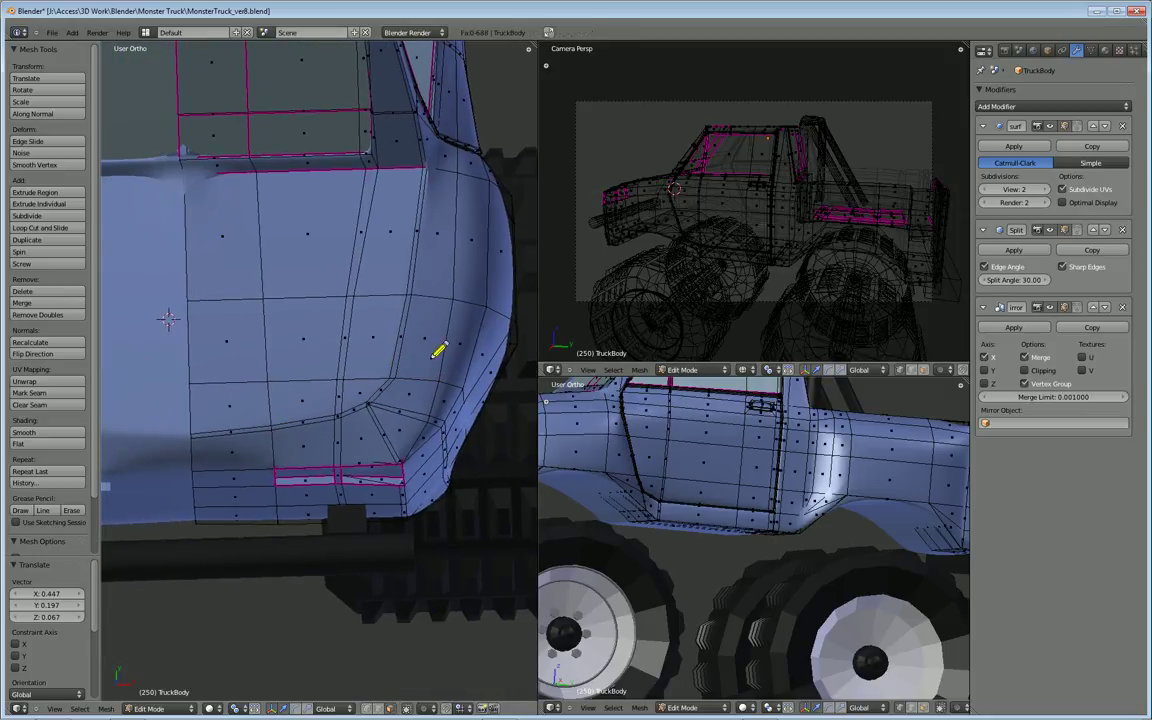
{"action": "left_click", "coordinate": [414, 228]}
{"action": "left_click", "coordinate": [397, 368], "text": "shift"}
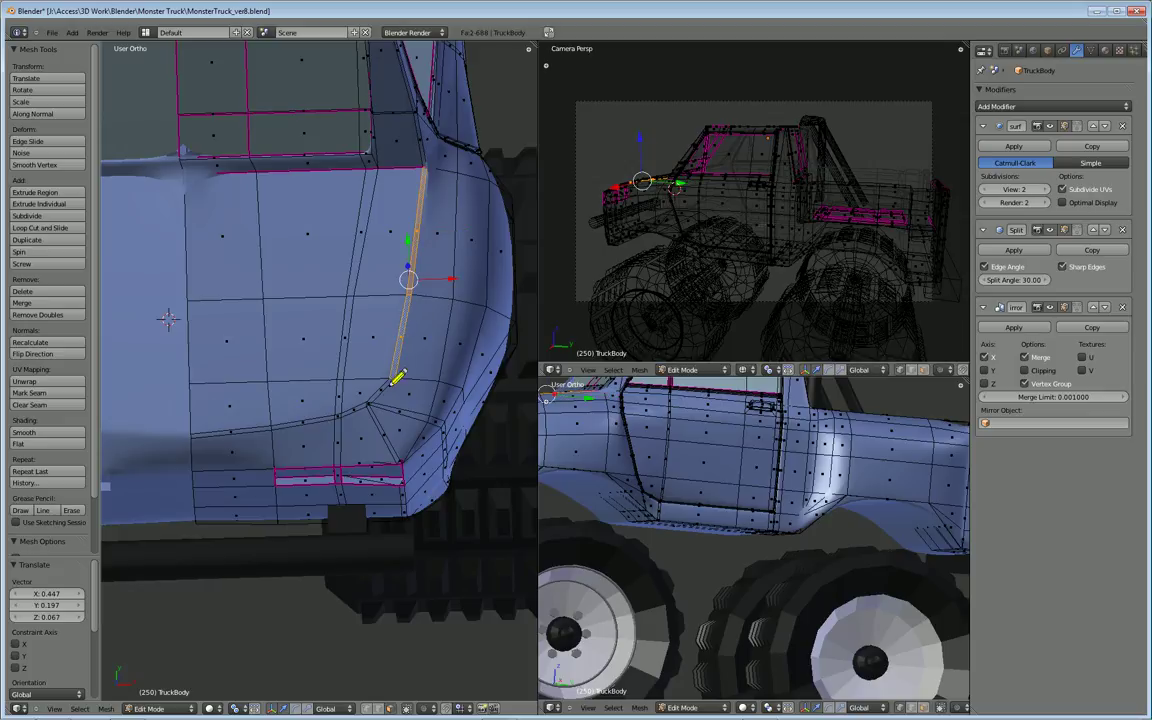
{"action": "left_click", "coordinate": [363, 404], "text": "shift"}
{"action": "left_click", "coordinate": [351, 416], "text": "shift"}
{"action": "left_click", "coordinate": [265, 427], "text": "shift"}
{"action": "left_click", "coordinate": [229, 436], "text": "shift"}
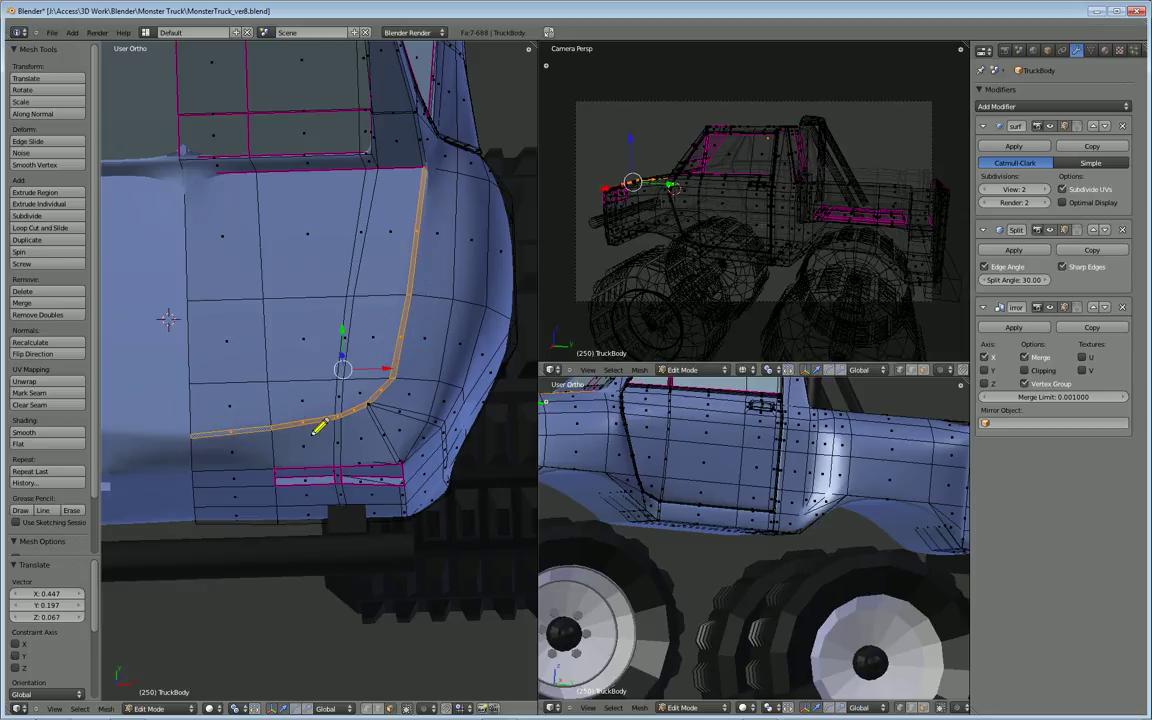
{"action": "scroll", "coordinate": [393, 404], "scroll_direction": "up", "scroll_amount": 4}
{"action": "left_click", "coordinate": [379, 413], "text": "shift"}
Extrude the selected strip in place and sink it into a groove, moving it -2.196 and 0.871 along Z.
{"action": "middle_click_drag", "start_coordinate": [345, 440], "coordinate": [386, 476]}
{"action": "key", "text": "g"}
{"action": "key", "text": "z"}
{"action": "key", "text": "z"}
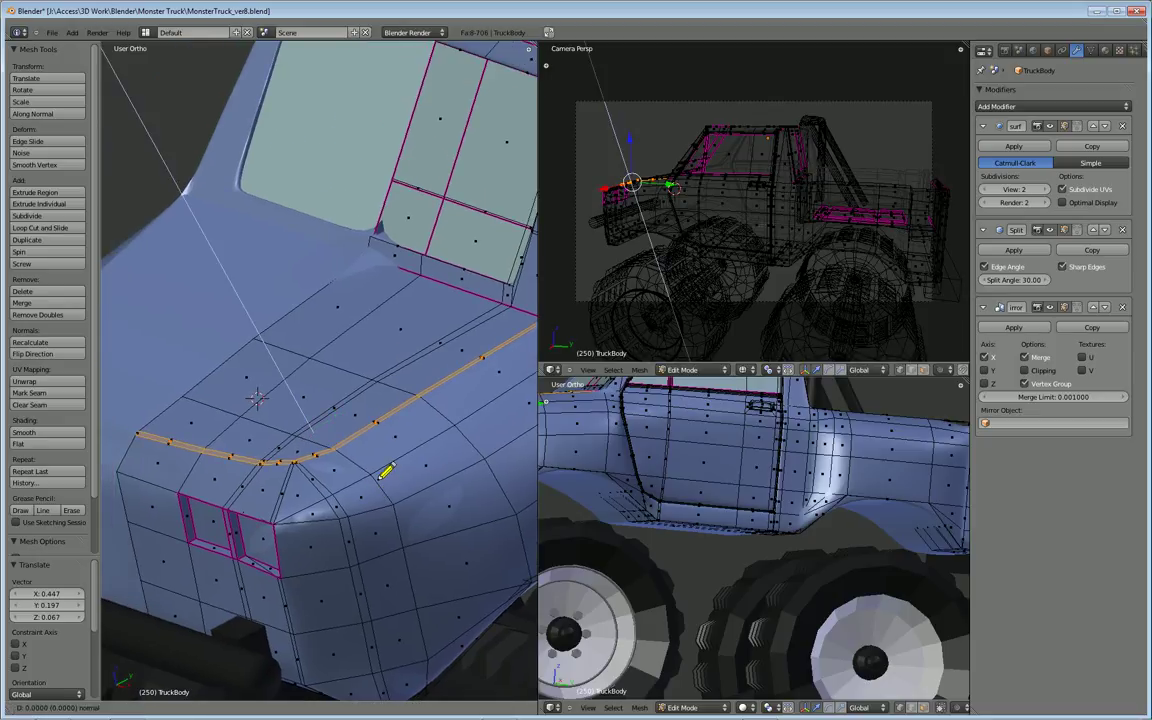
{"action": "right_click", "coordinate": [379, 479]}
{"action": "middle_click_drag", "start_coordinate": [305, 403], "coordinate": [345, 445]}
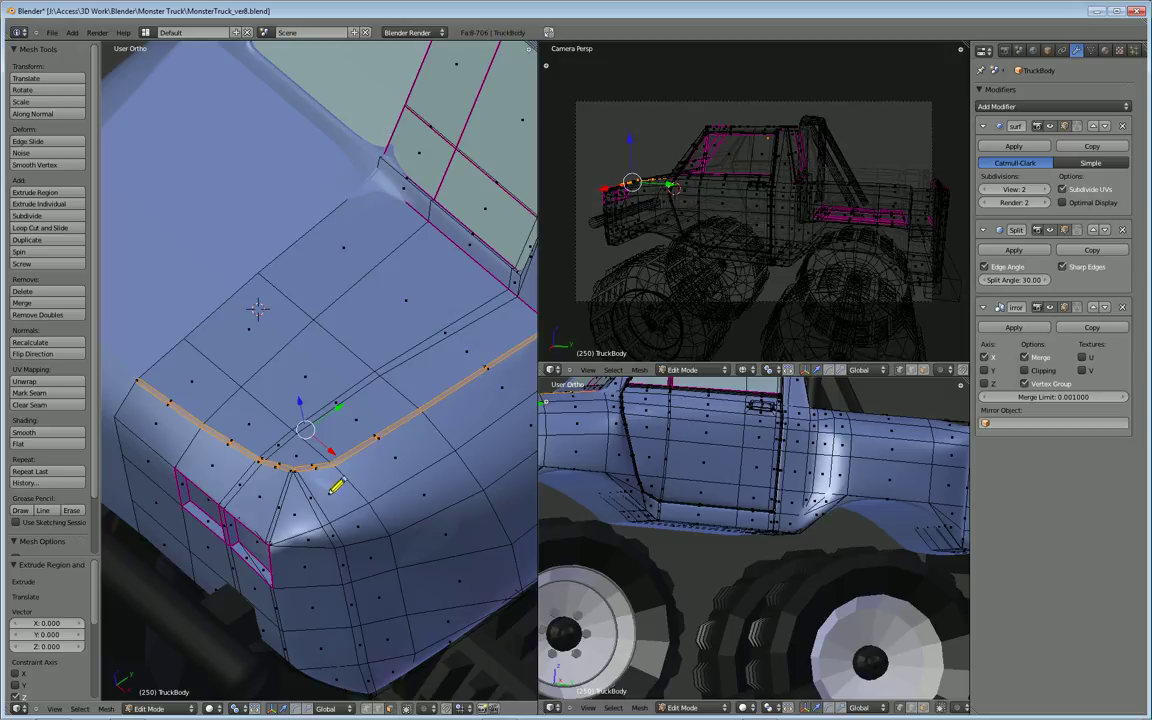
{"action": "key", "text": "g"}
{"action": "key", "text": "z"}
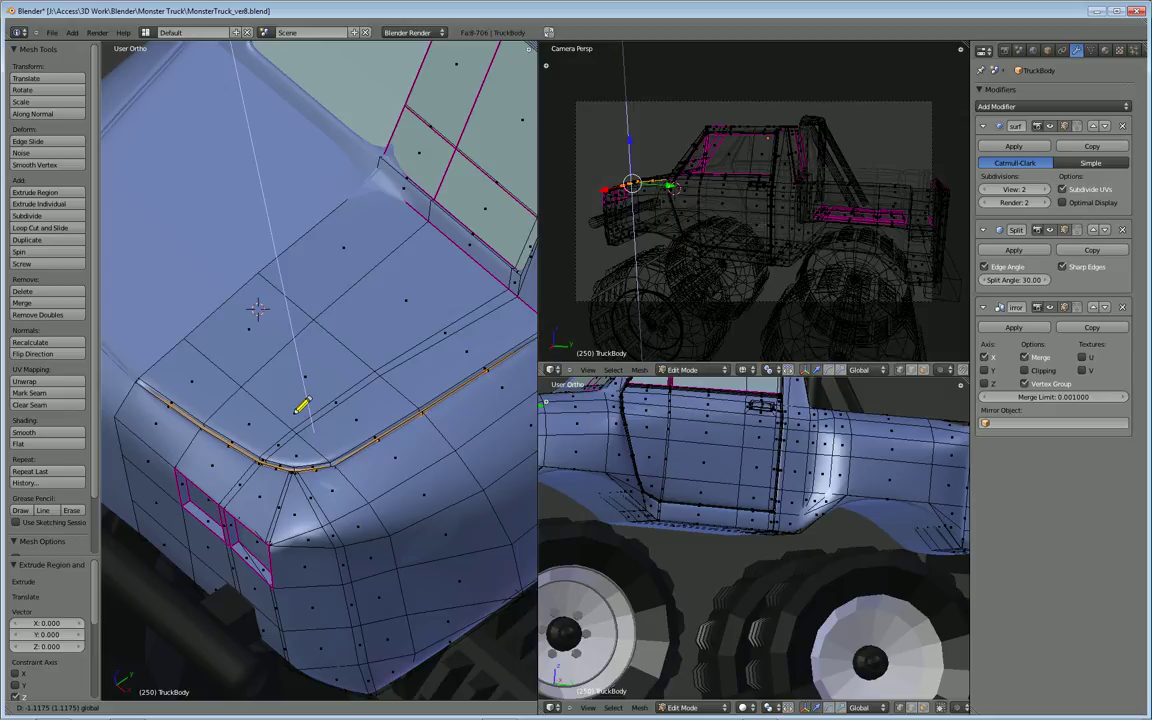
{"action": "left_click", "coordinate": [329, 478]}
{"action": "middle_click_drag", "start_coordinate": [329, 478], "coordinate": [313, 430]}
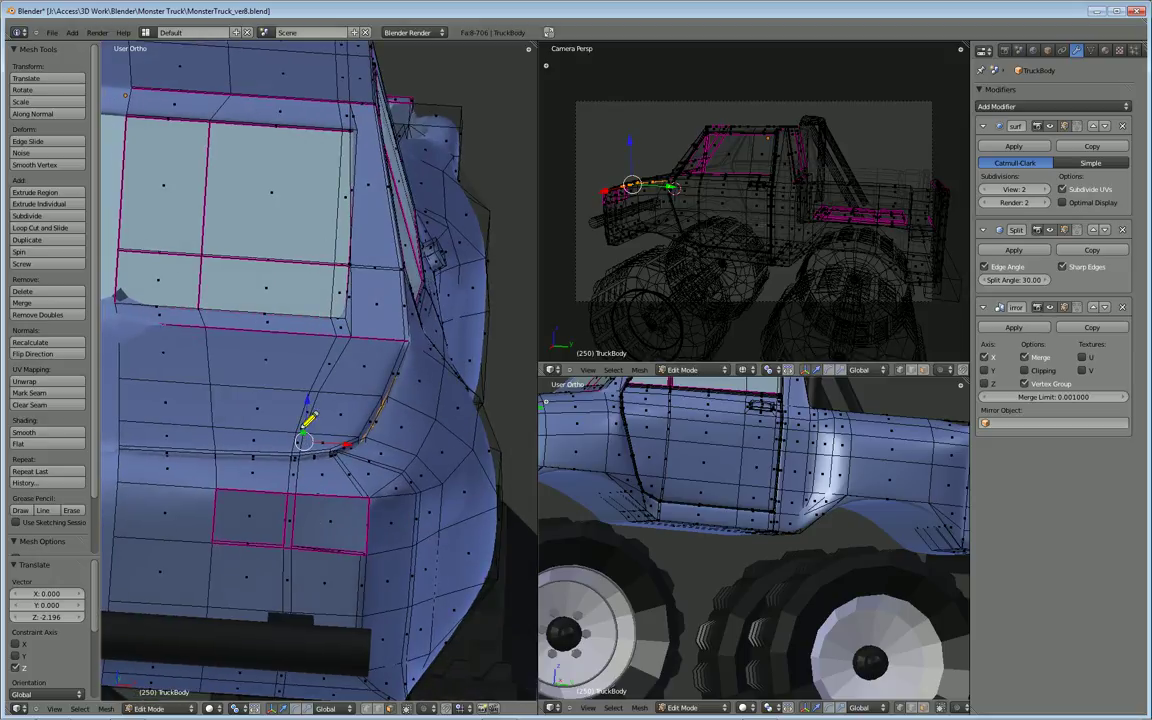
{"action": "left_click_drag", "start_coordinate": [306, 402], "coordinate": [306, 398]}
{"action": "middle_click_drag", "start_coordinate": [398, 432], "coordinate": [316, 635]}
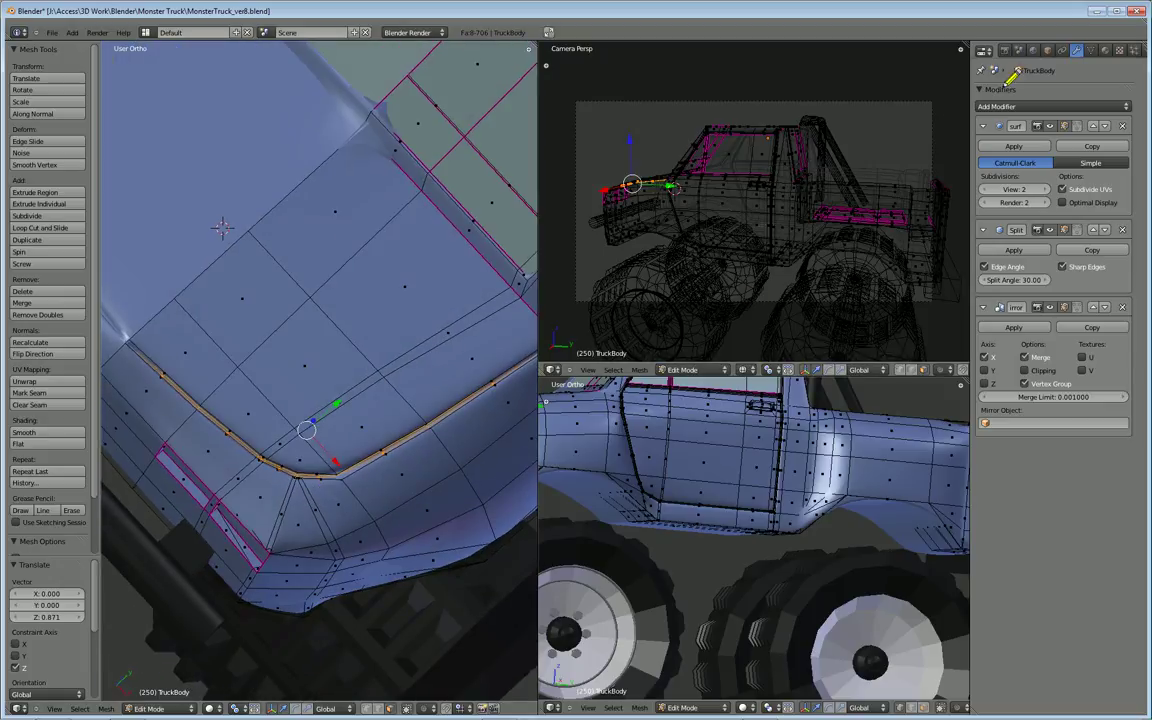
Assign the Black material to the selected groove faces around the hood.
{"action": "left_click", "coordinate": [1105, 50]}
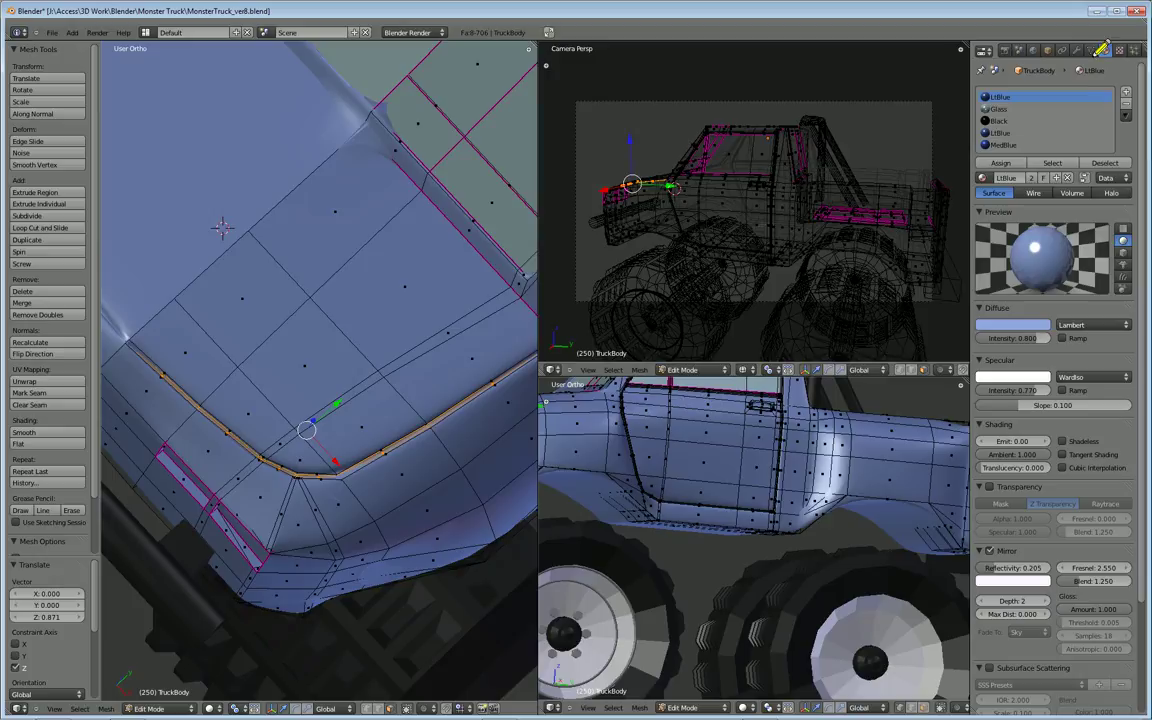
{"action": "left_click", "coordinate": [998, 120]}
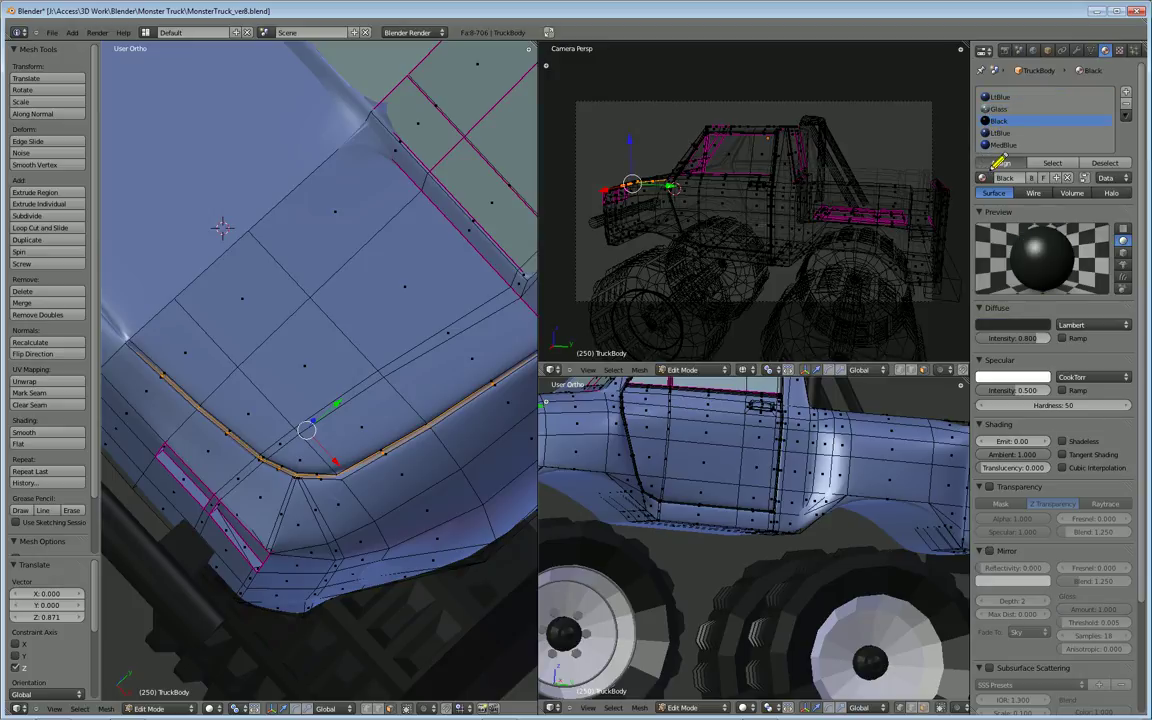
{"action": "left_click", "coordinate": [1000, 162]}
Examine the black hood groove up close at the centre line and along the front, with and without the mesh edges displayed.
{"action": "mouse_move", "coordinate": [343, 438]}
{"action": "middle_mouse_down"}
{"action": "mouse_move", "coordinate": [226, 400]}
{"action": "mouse_move", "coordinate": [193, 419]}
{"action": "mouse_move", "coordinate": [328, 452]}
{"action": "middle_mouse_up"}
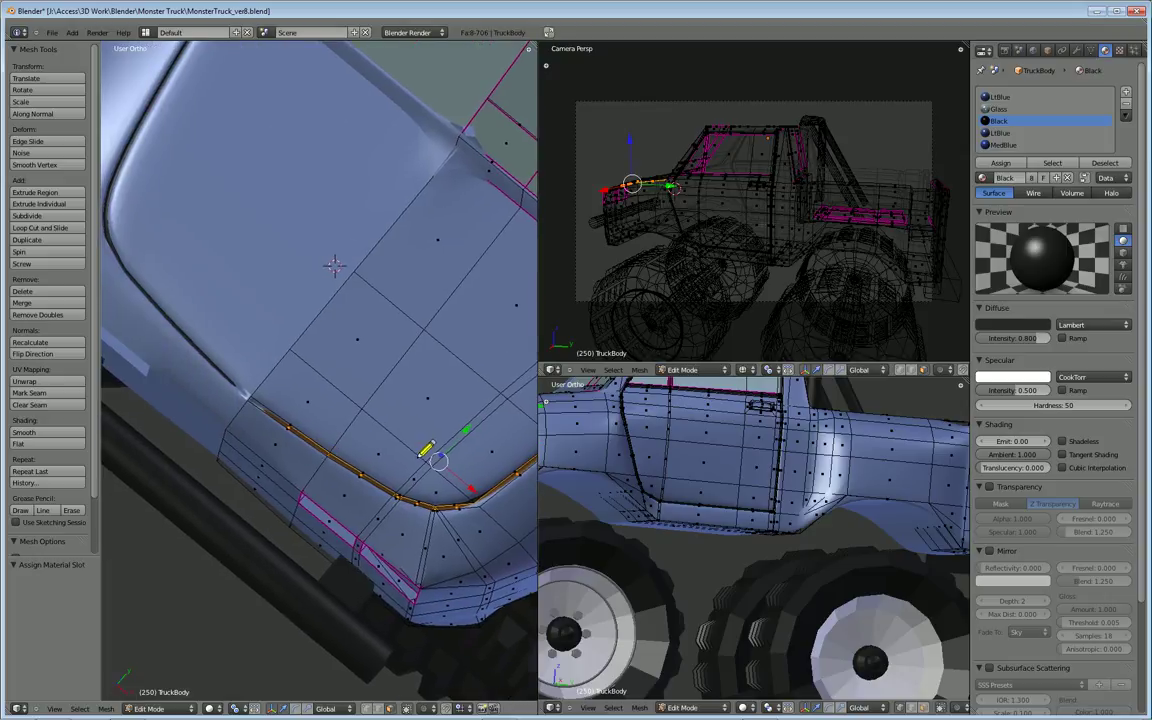
{"action": "scroll", "coordinate": [376, 399], "scroll_direction": "down", "scroll_amount": 3}
{"action": "middle_click_drag", "start_coordinate": [327, 308], "coordinate": [260, 389]}
{"action": "scroll", "coordinate": [290, 490], "scroll_direction": "up", "scroll_amount": 2}
{"action": "middle_click_drag", "start_coordinate": [278, 507], "coordinate": [341, 440], "text": "shift"}
{"action": "scroll", "coordinate": [367, 432], "scroll_direction": "up", "scroll_amount": 1}
{"action": "scroll", "coordinate": [376, 426], "scroll_direction": "up", "scroll_amount": 1}
{"action": "scroll", "coordinate": [373, 440], "scroll_direction": "up", "scroll_amount": 2}
{"action": "scroll", "coordinate": [372, 441], "scroll_direction": "up", "scroll_amount": 1}
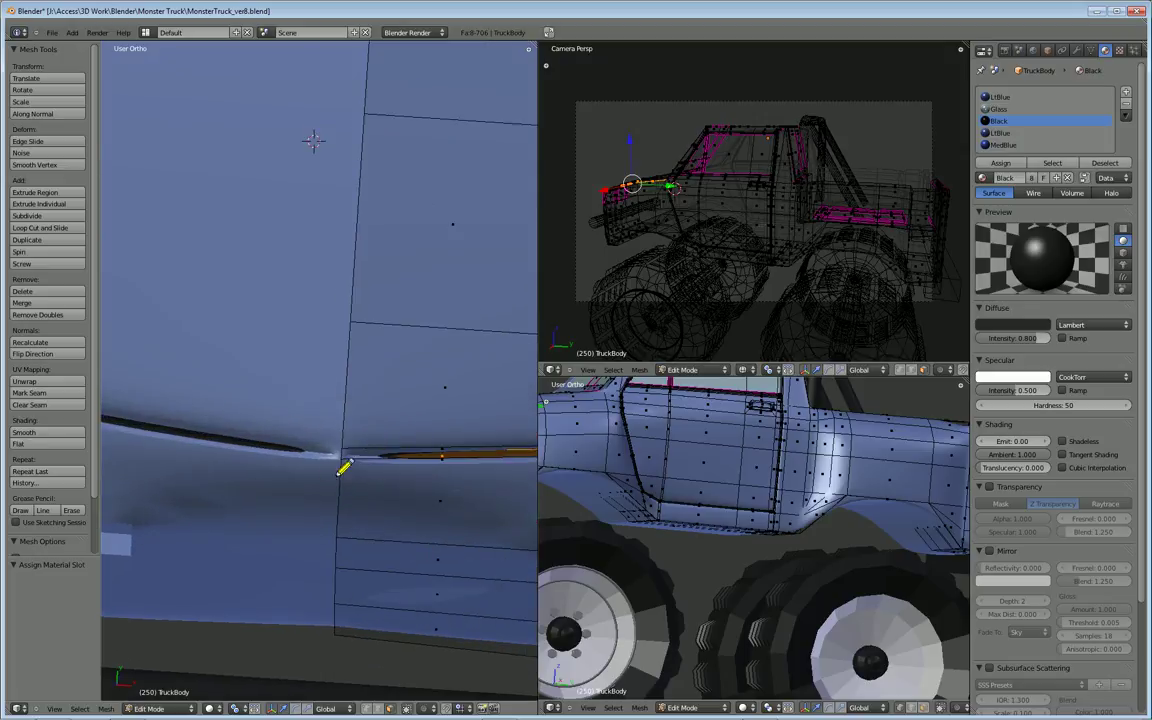
{"action": "scroll", "coordinate": [345, 438], "scroll_direction": "down", "scroll_amount": 2}
{"action": "middle_click_drag", "start_coordinate": [447, 414], "coordinate": [276, 383], "text": "shift"}
{"action": "middle_click_drag", "start_coordinate": [180, 376], "coordinate": [547, 403], "text": "shift"}
{"action": "middle_click_drag", "start_coordinate": [322, 366], "coordinate": [397, 361], "text": "shift"}
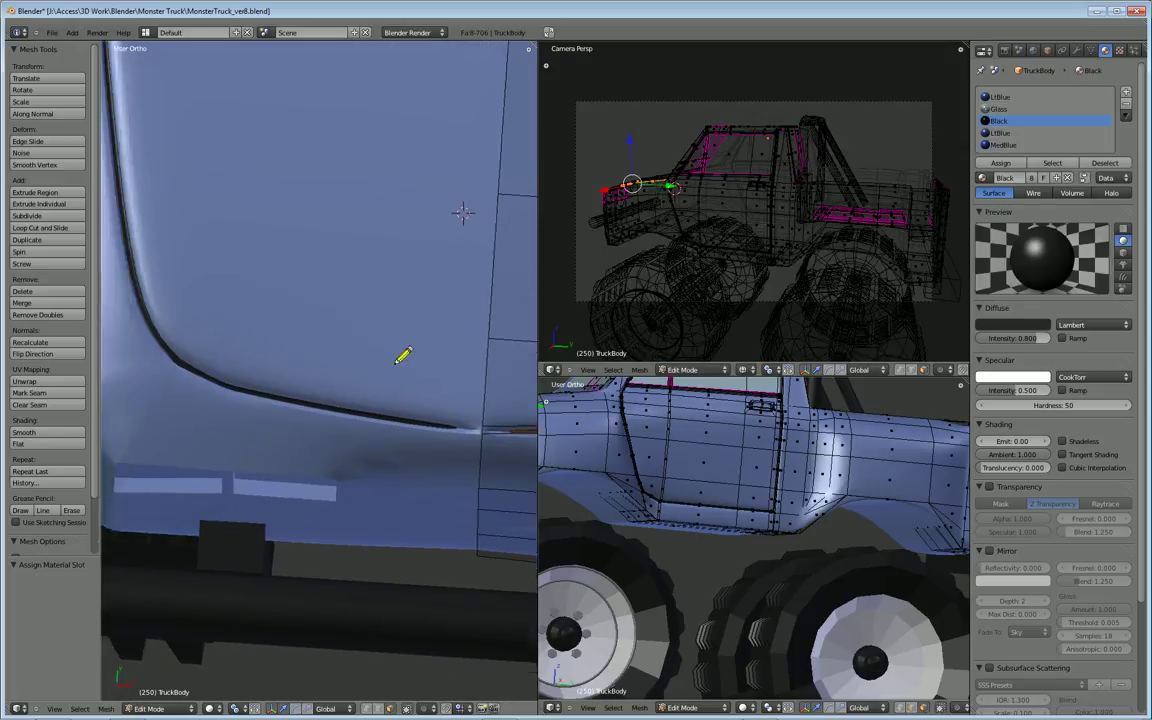
{"action": "scroll", "coordinate": [357, 361], "scroll_direction": "down", "scroll_amount": 2}
{"action": "middle_click_drag", "start_coordinate": [325, 323], "coordinate": [316, 350], "text": "shift"}
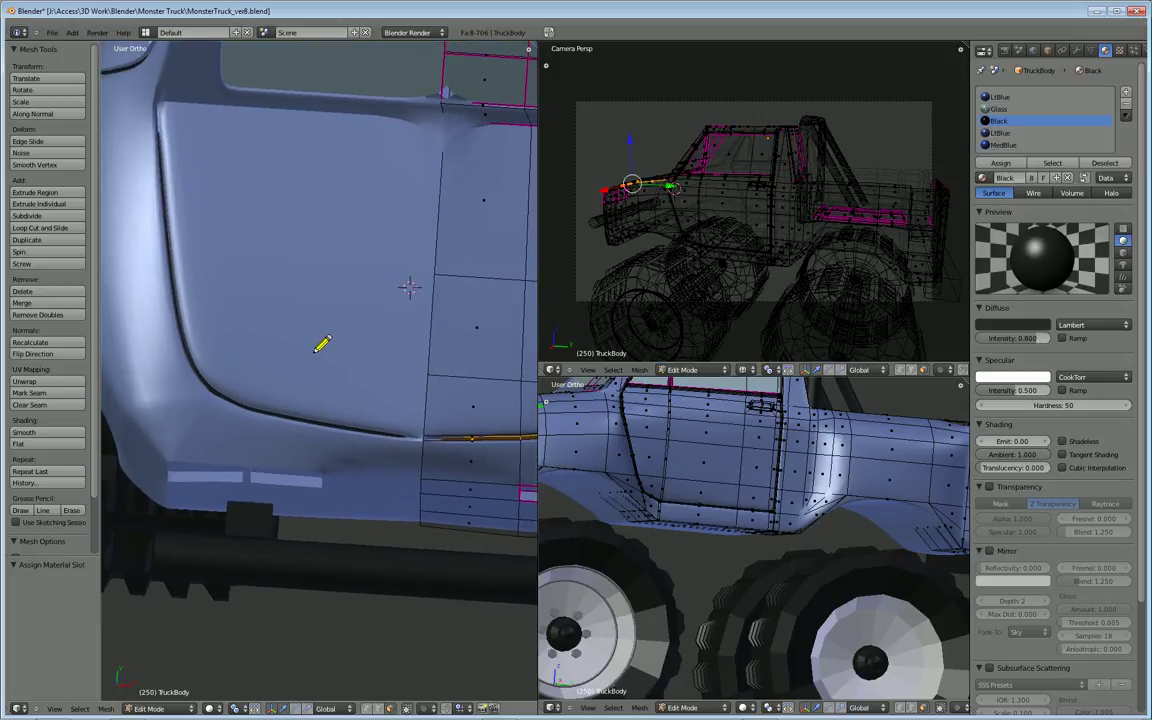
{"action": "key", "text": "Tab"}
{"action": "middle_click_drag", "start_coordinate": [503, 378], "coordinate": [368, 425], "text": "shift"}
{"action": "scroll", "coordinate": [358, 338], "scroll_direction": "down", "scroll_amount": 2}
{"action": "key", "text": "Tab"}
Select the twelve hood faces enclosed by the black groove, from the centre line out to the outer edge.
{"action": "middle_click_drag", "start_coordinate": [311, 388], "coordinate": [345, 478]}
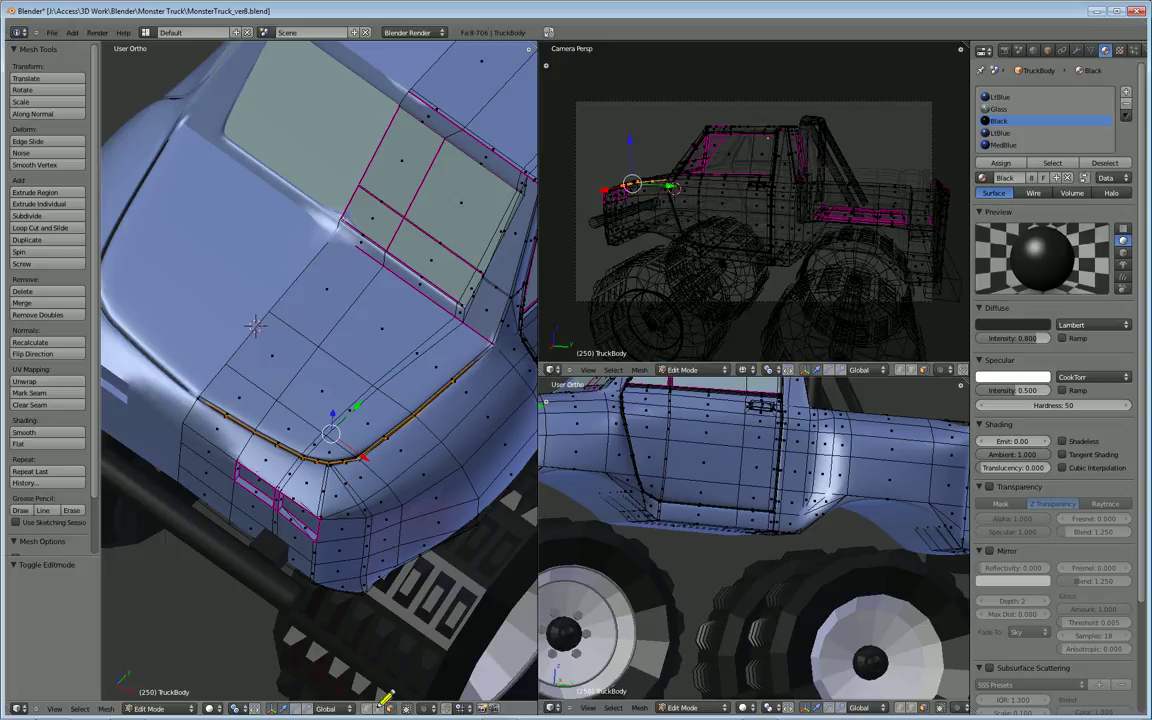
{"action": "right_click", "coordinate": [238, 396]}
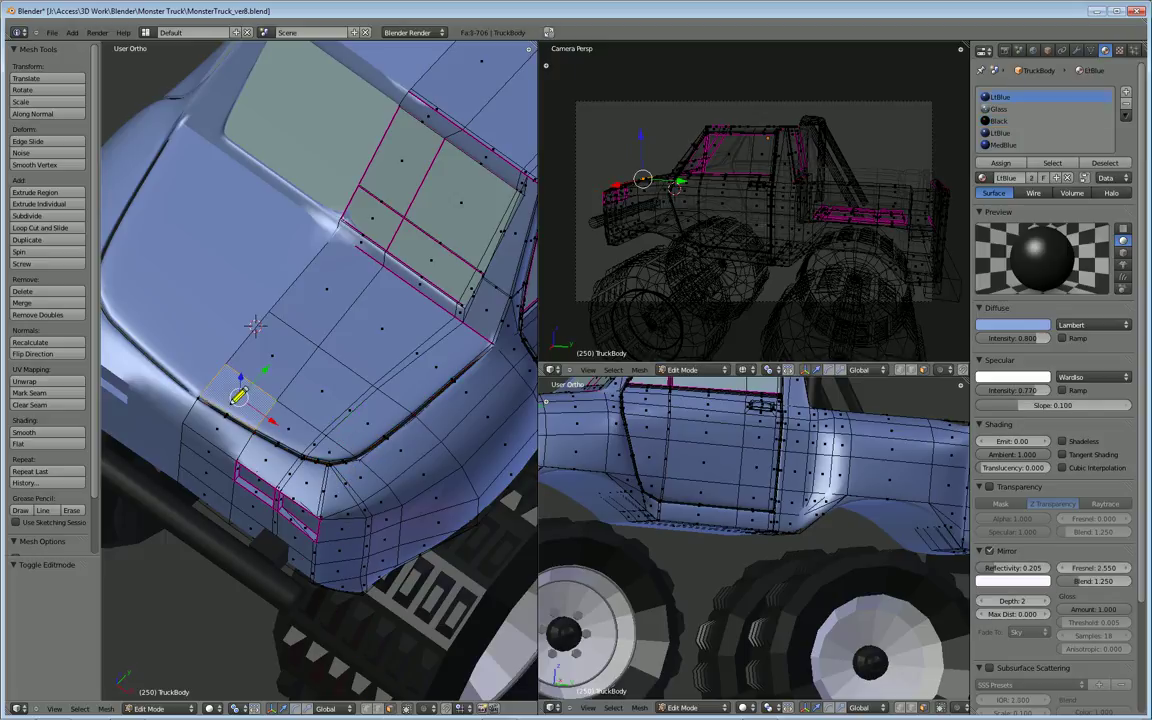
{"action": "right_click", "coordinate": [270, 345]}
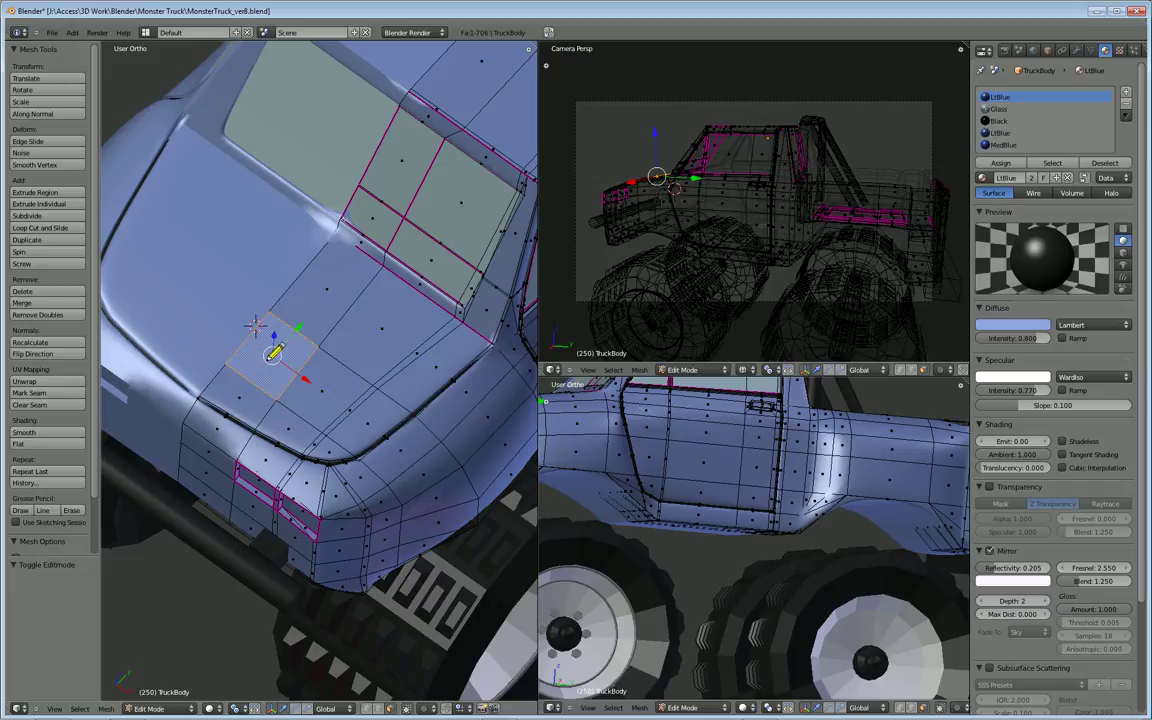
{"action": "right_click", "coordinate": [320, 297], "text": "shift"}
{"action": "middle_click_drag", "start_coordinate": [349, 431], "coordinate": [390, 475]}
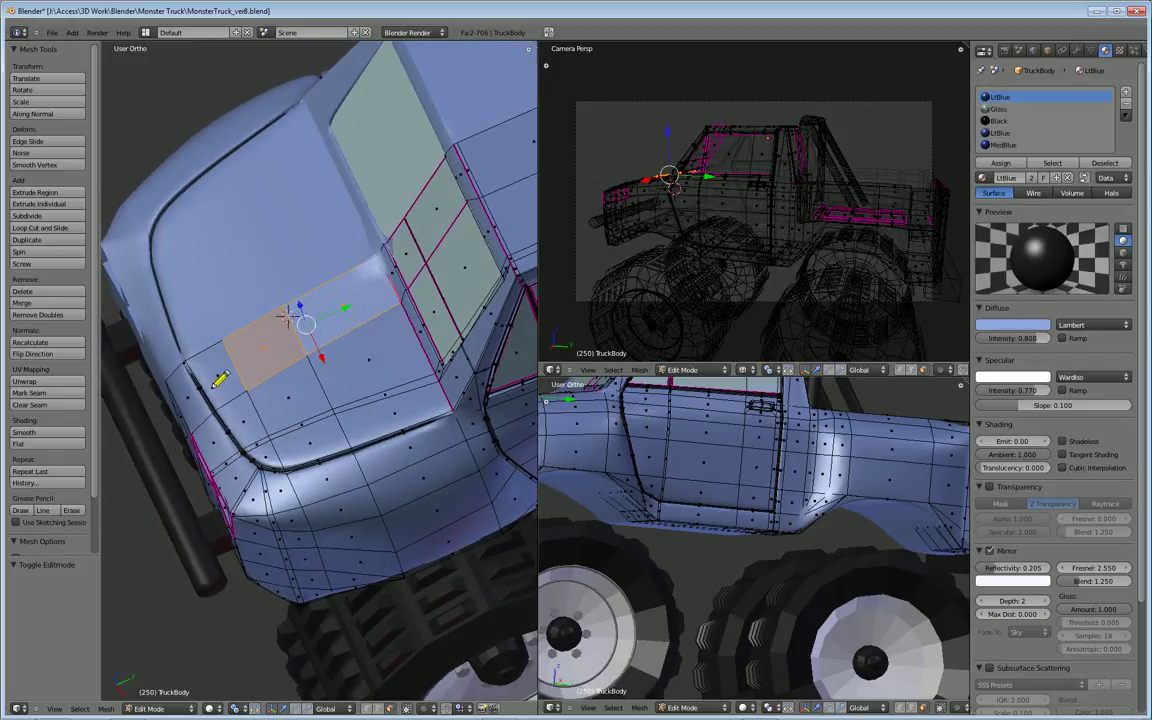
{"action": "right_click", "coordinate": [198, 340], "text": "shift"}
{"action": "right_click", "coordinate": [220, 376], "text": "shift"}
{"action": "right_click", "coordinate": [285, 398], "text": "shift"}
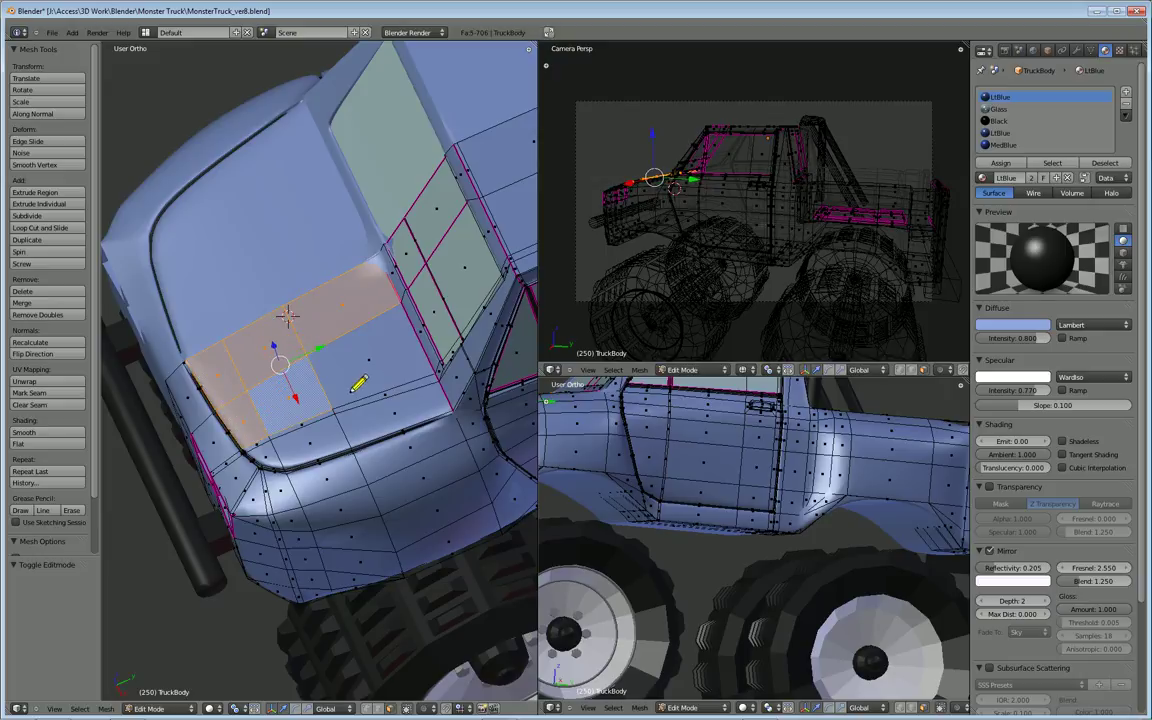
{"action": "right_click", "coordinate": [360, 395], "text": "shift"}
{"action": "right_click", "coordinate": [380, 398], "text": "shift"}
{"action": "right_click", "coordinate": [290, 430], "text": "shift"}
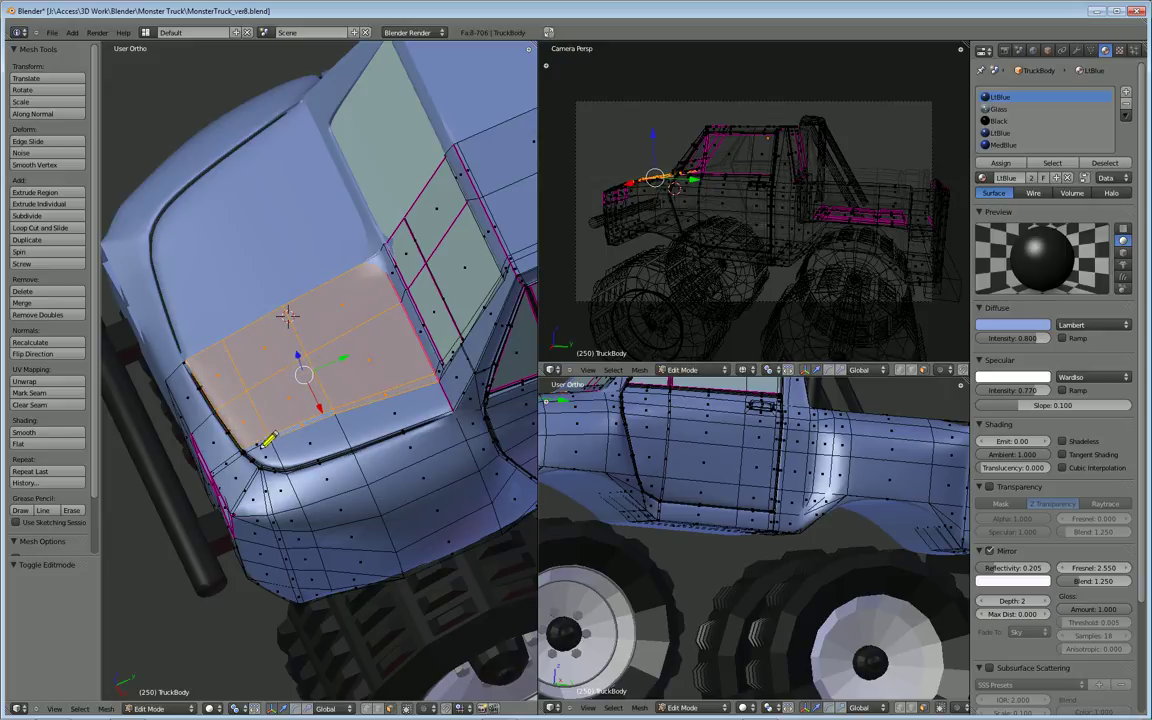
{"action": "right_click", "coordinate": [240, 415], "text": "shift"}
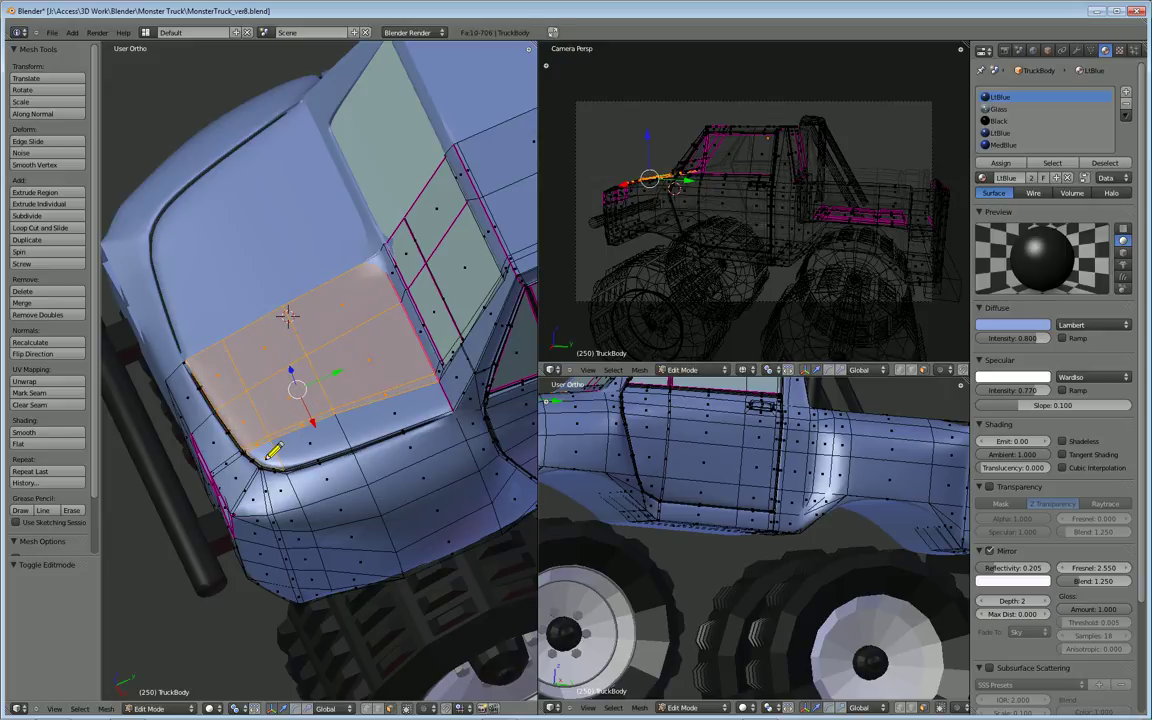
{"action": "right_click", "coordinate": [262, 445], "text": "shift"}
{"action": "right_click", "coordinate": [300, 455], "text": "shift"}
{"action": "right_click", "coordinate": [345, 445], "text": "shift"}
Try moving the selected hood panel -12.123 along Z, raise it above the fenders and check its shape in Object Mode.
{"action": "middle_click_drag", "start_coordinate": [378, 420], "coordinate": [219, 260]}
{"action": "middle_click_drag", "start_coordinate": [397, 415], "coordinate": [300, 348]}
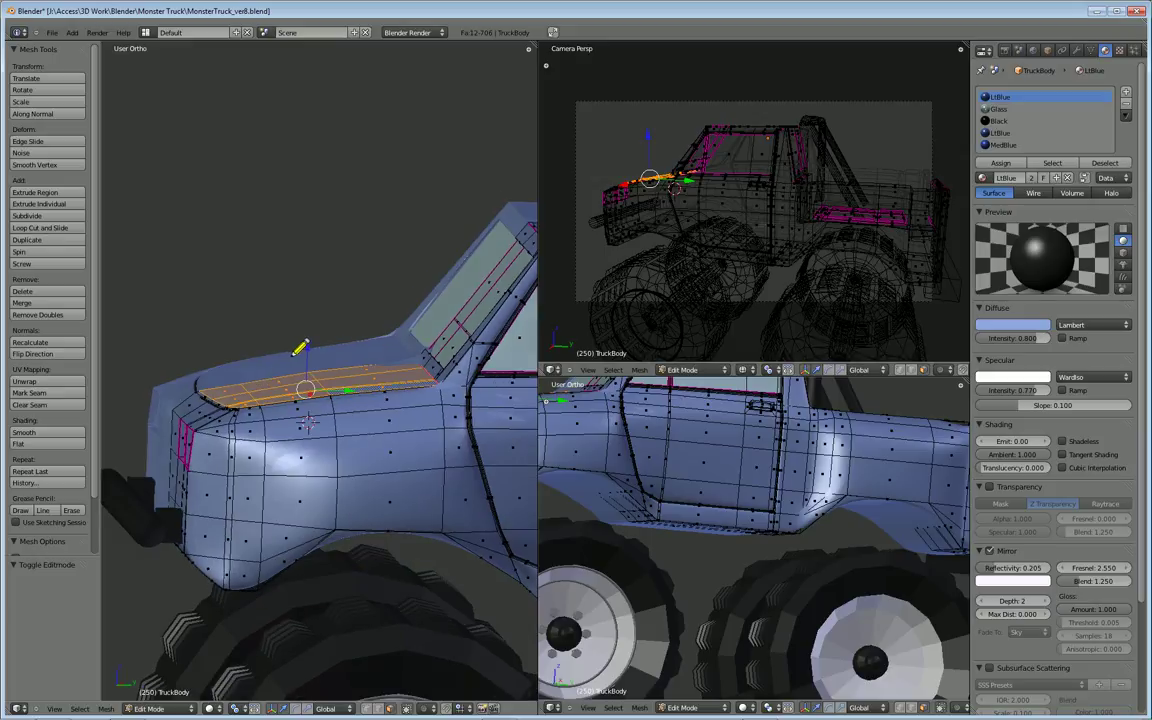
{"action": "key", "text": "e"}
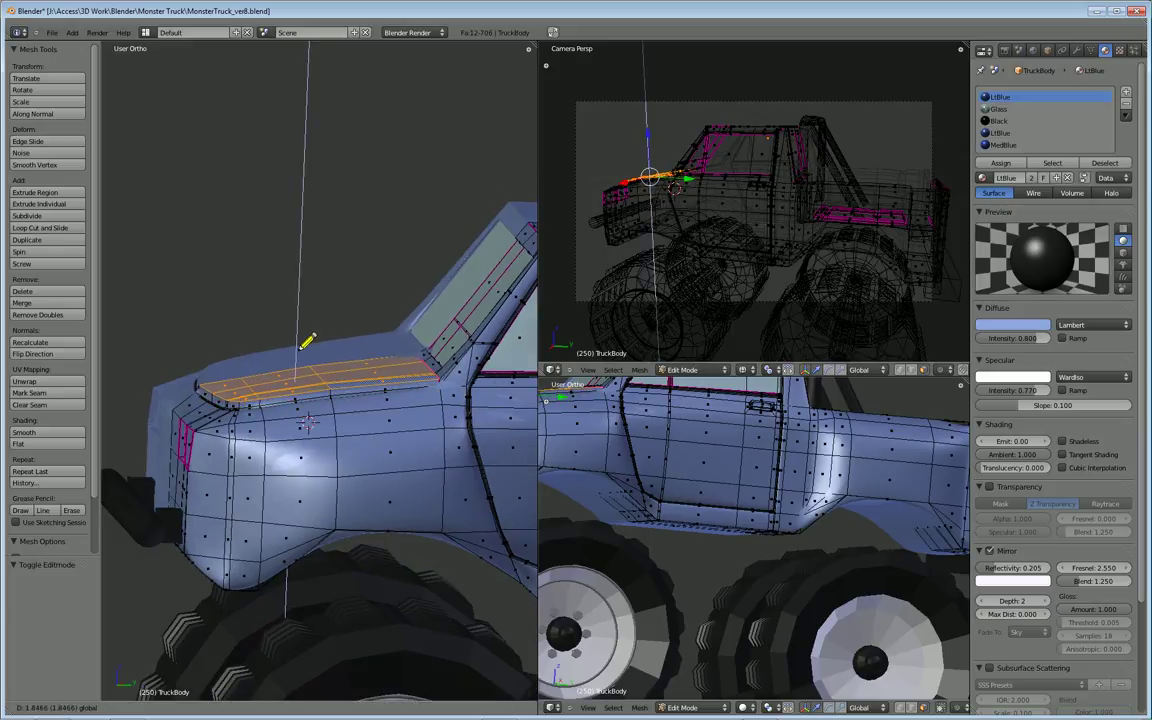
{"action": "left_click", "coordinate": [296, 411]}
{"action": "middle_click_drag", "start_coordinate": [296, 411], "coordinate": [342, 458]}
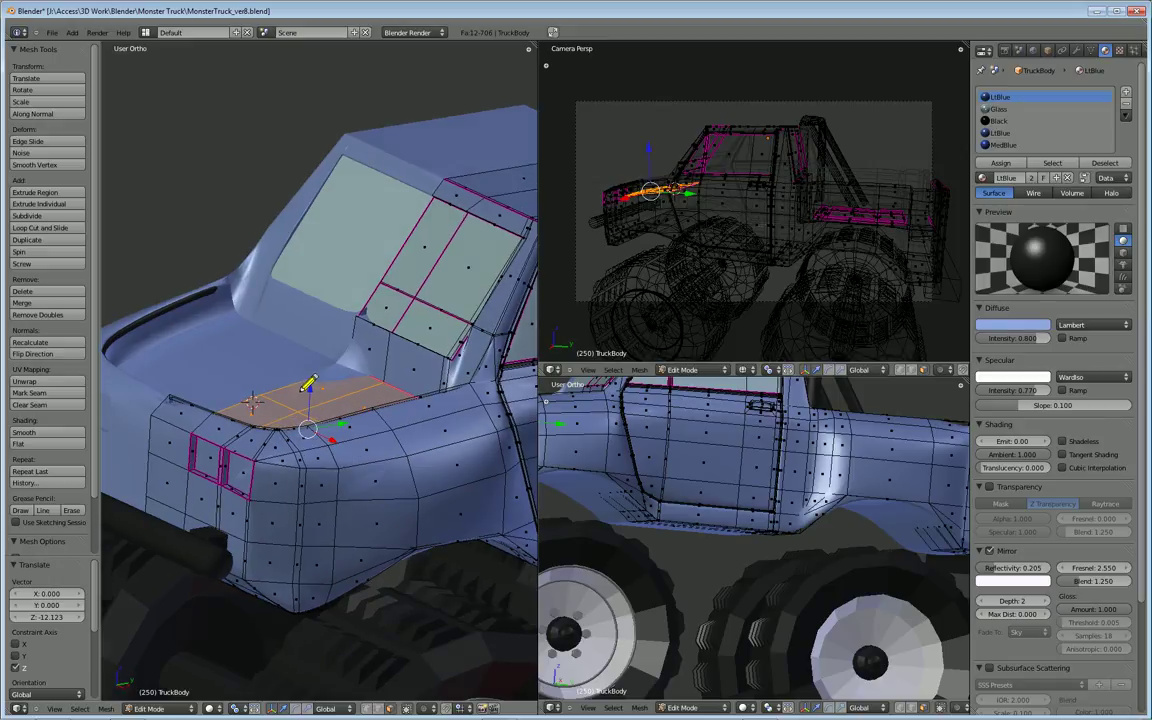
{"action": "key", "text": "e"}
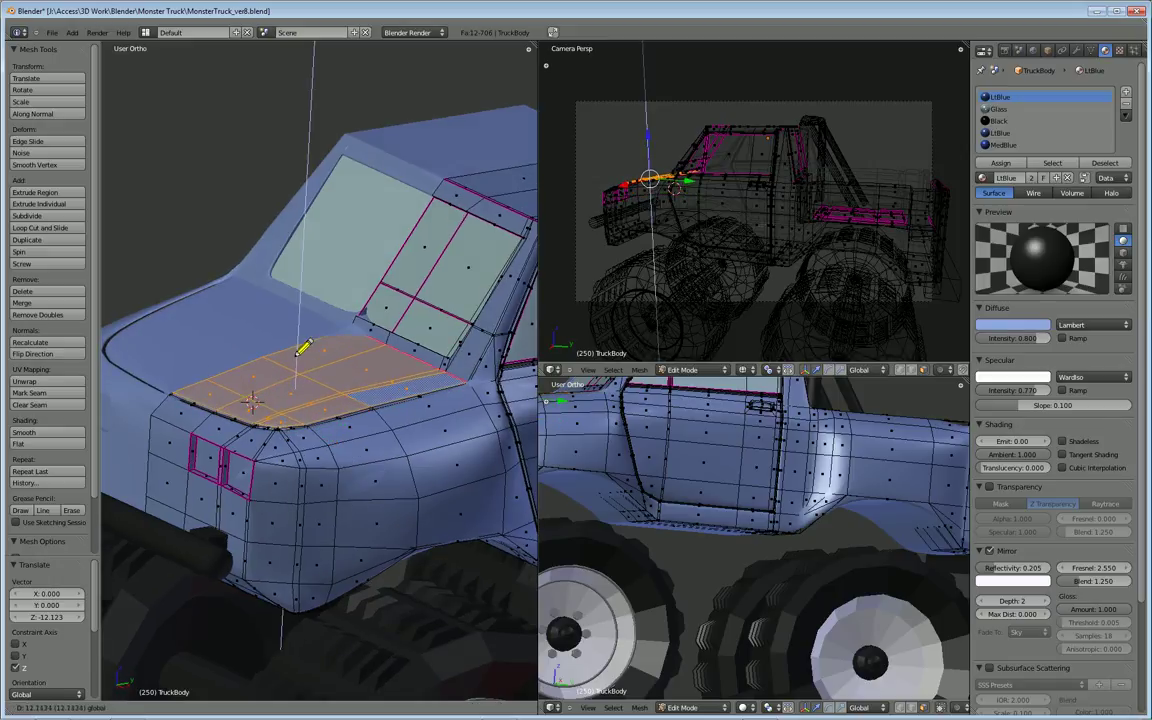
{"action": "left_click", "coordinate": [303, 338]}
{"action": "middle_click_drag", "start_coordinate": [303, 338], "coordinate": [355, 424]}
{"action": "key", "text": "Tab"}
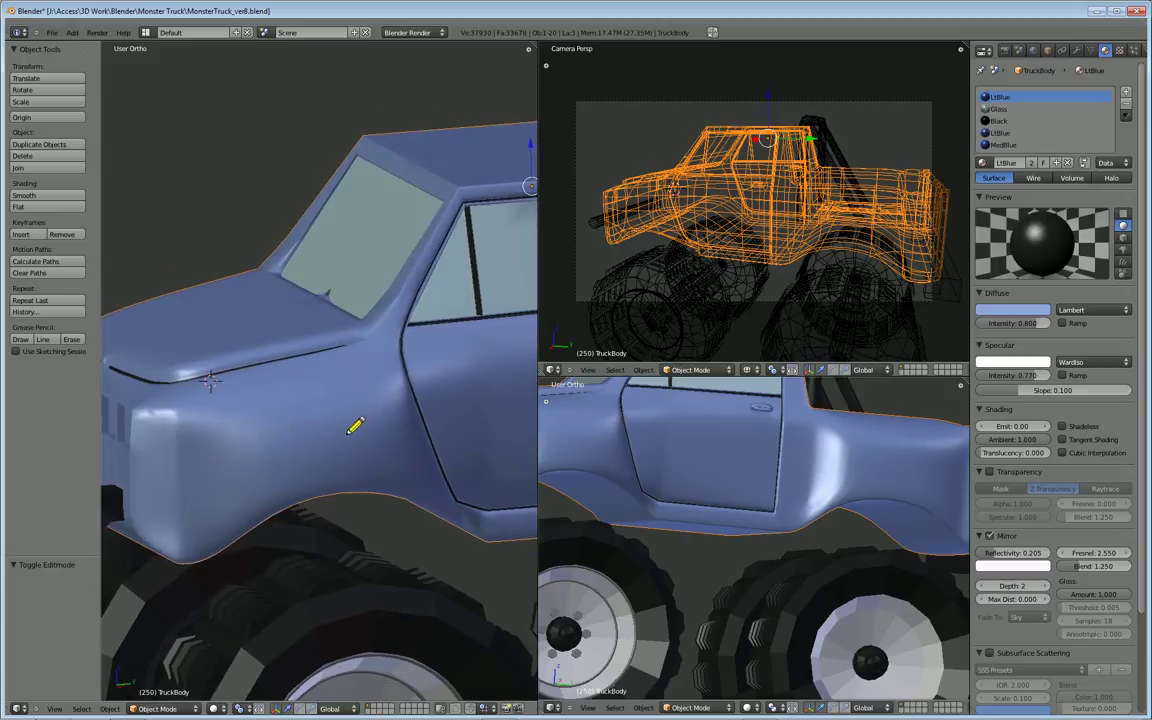
{"action": "key", "text": "Tab"}
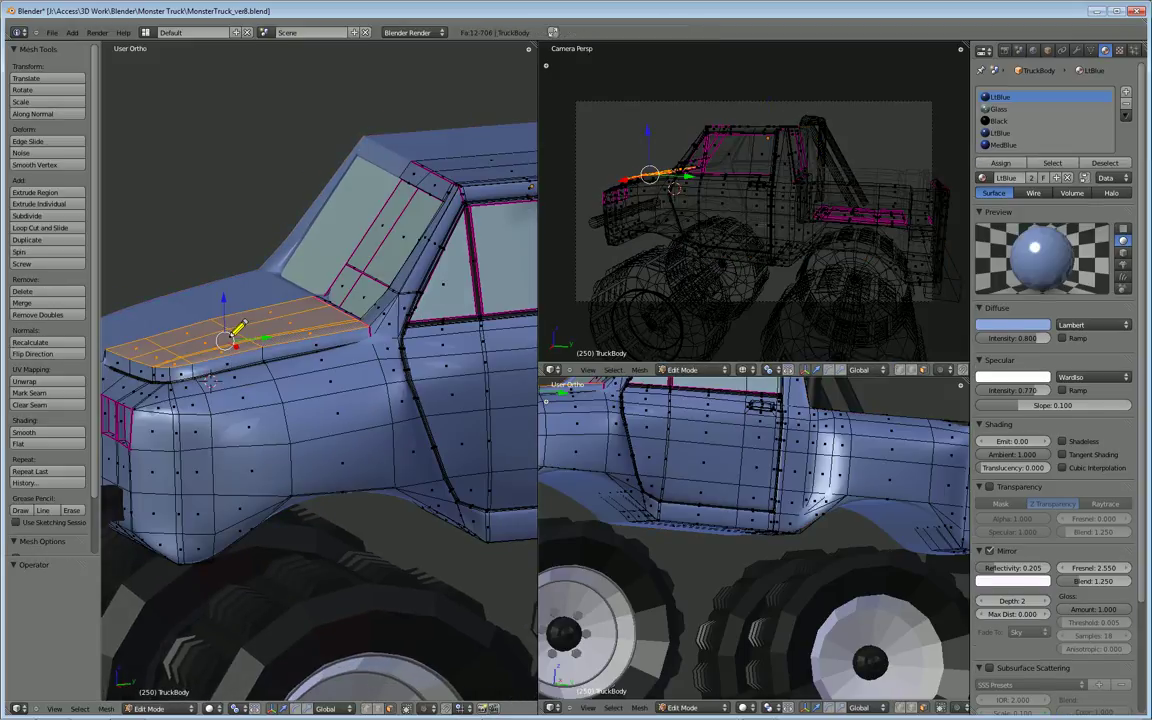
Undo the vertical moves of the hood panel faces.
{"action": "key", "text": "ctrl+z"}
{"action": "key", "text": "ctrl+z"}
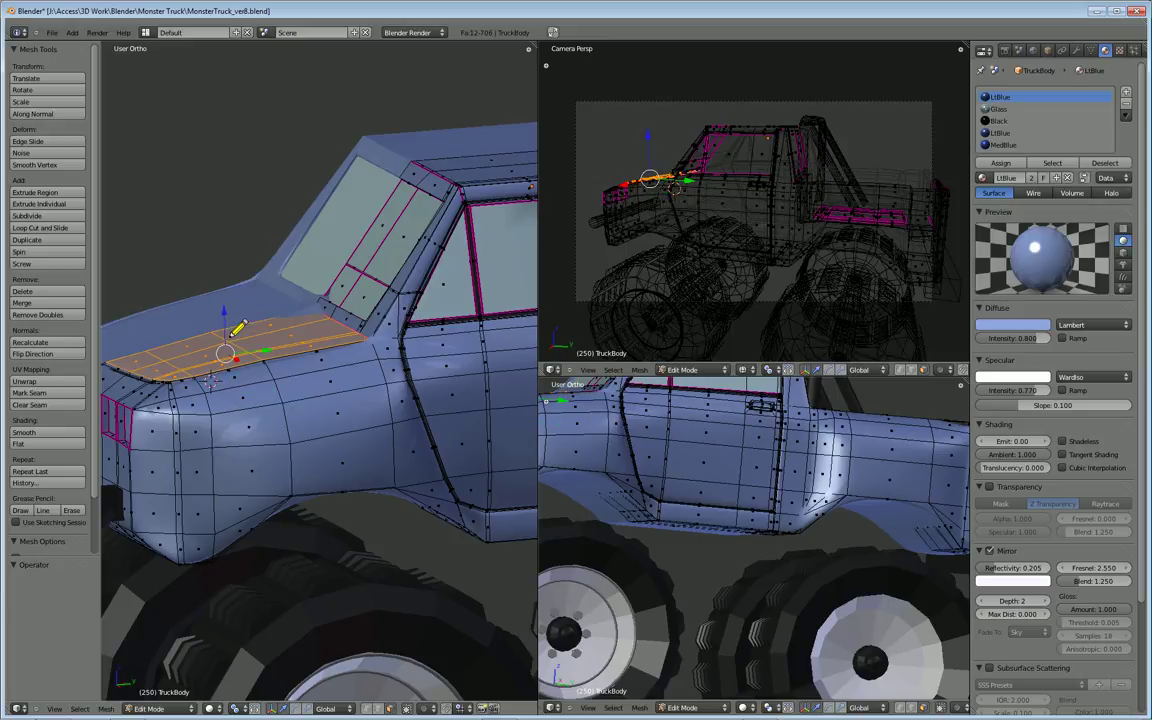
{"action": "key", "text": "ctrl+z"}
{"action": "middle_click_drag", "start_coordinate": [270, 367], "coordinate": [329, 454]}
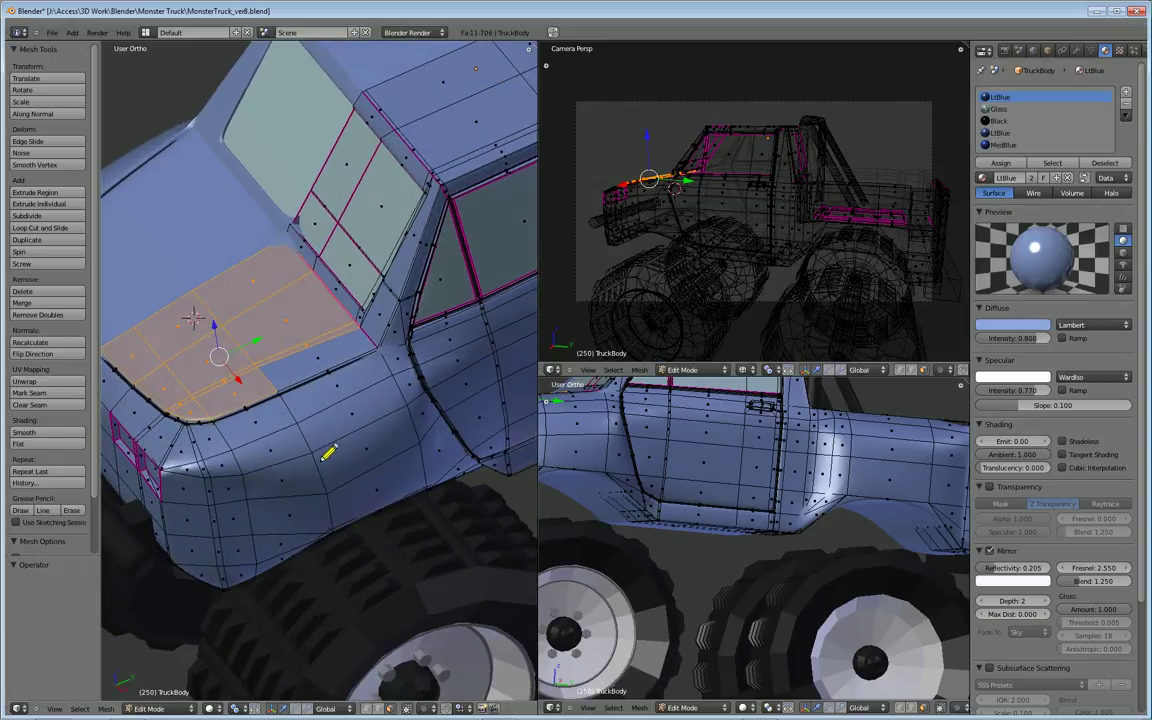
Try raising only the three faces across the hood's middle row about 2.8 along Z, and undo the move.
{"action": "key", "text": "a"}
{"action": "right_click", "coordinate": [200, 355]}
{"action": "right_click", "coordinate": [220, 378], "text": "shift"}
{"action": "middle_click_drag", "start_coordinate": [222, 376], "coordinate": [212, 318]}
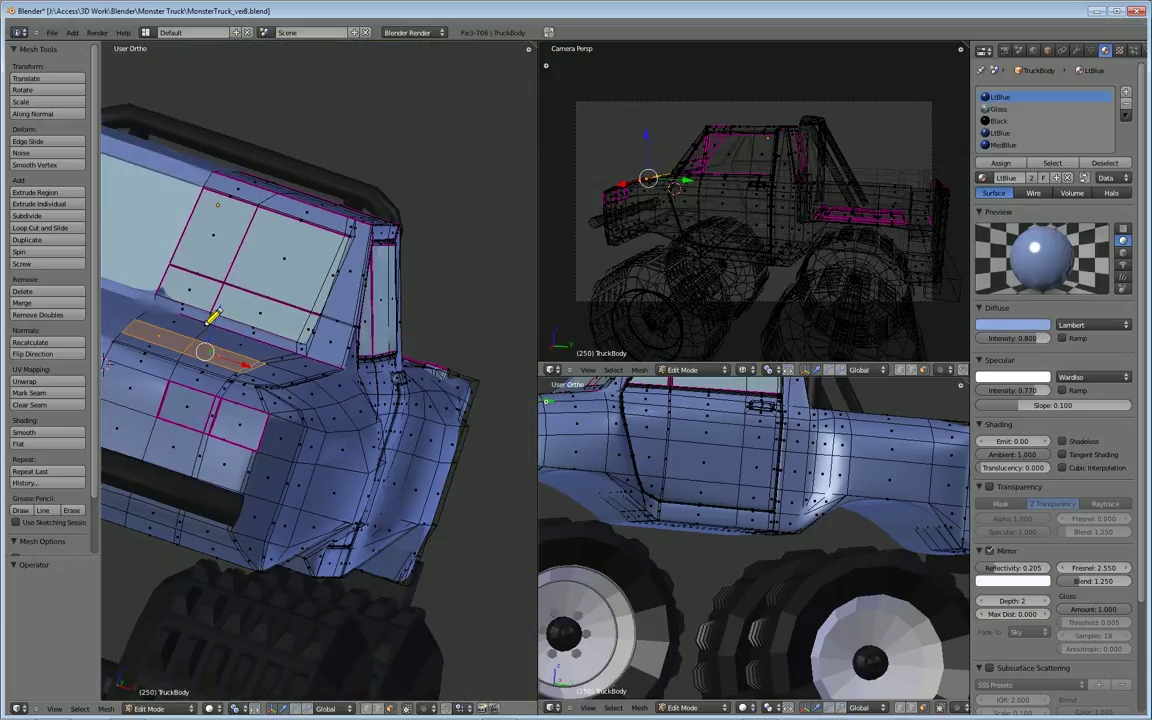
{"action": "key", "text": "g"}
{"action": "key", "text": "z"}
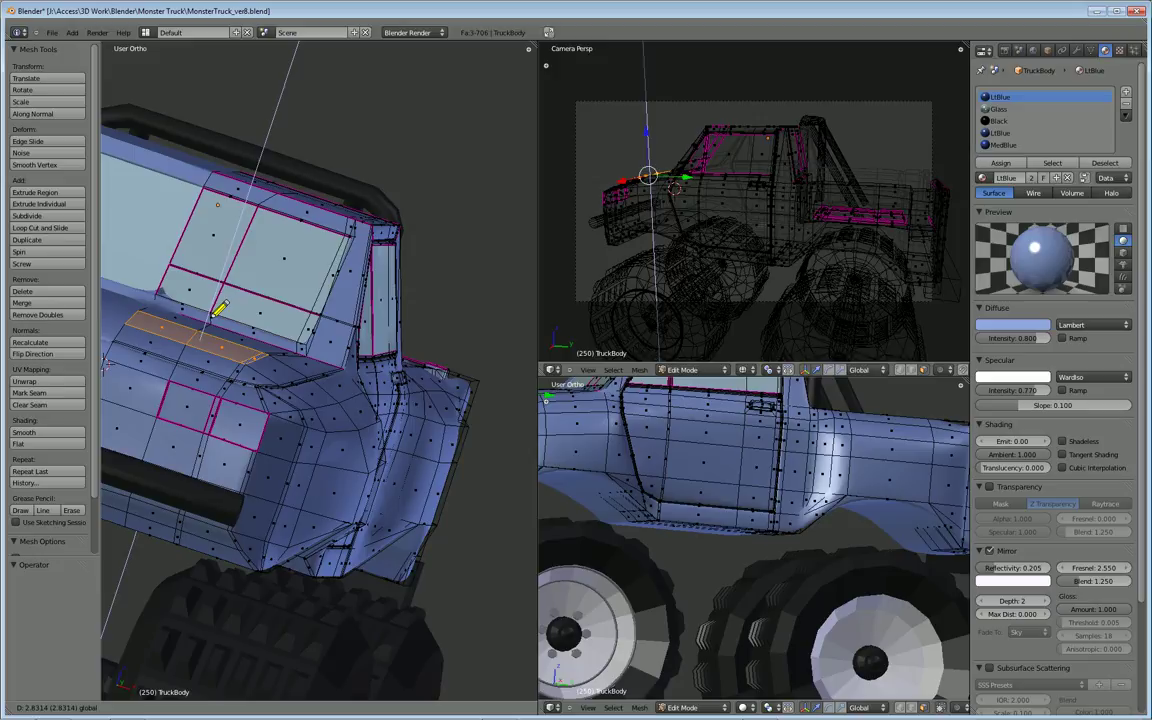
{"action": "left_click", "coordinate": [219, 308]}
{"action": "middle_click_drag", "start_coordinate": [219, 308], "coordinate": [246, 428]}
{"action": "key", "text": "ctrl+z"}
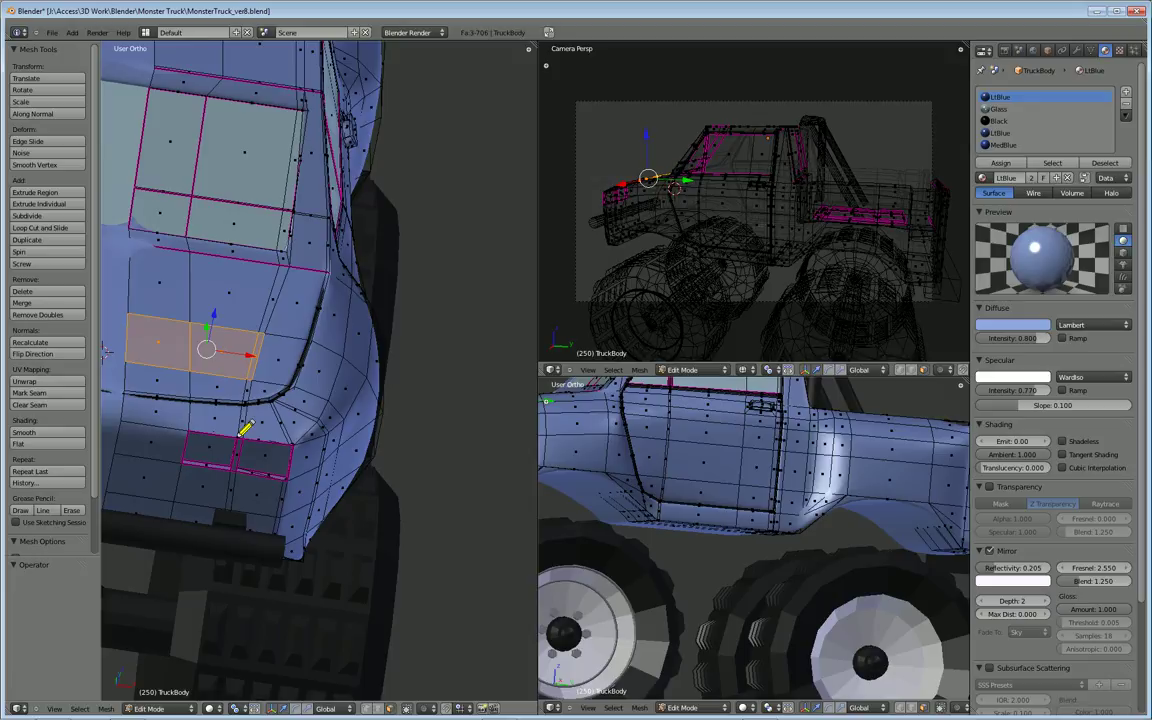
Select the six hood panel faces in the middle row and the rear row next to the windshield.
{"action": "middle_click_drag", "start_coordinate": [180, 349], "coordinate": [352, 446]}
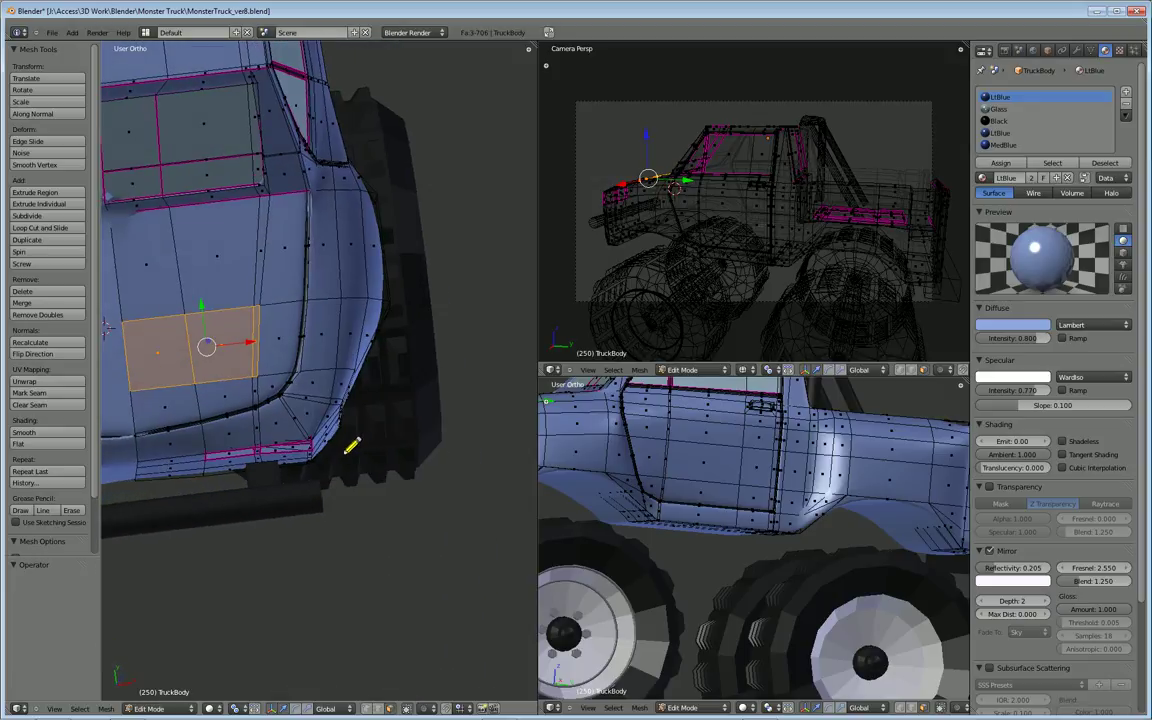
{"action": "middle_click_drag", "start_coordinate": [181, 461], "coordinate": [217, 410]}
{"action": "mouse_move", "coordinate": [316, 385]}
{"action": "middle_mouse_down"}
{"action": "mouse_move", "coordinate": [334, 378]}
{"action": "mouse_move", "coordinate": [337, 355]}
{"action": "mouse_move", "coordinate": [326, 362]}
{"action": "middle_mouse_up"}
{"action": "middle_click_drag", "start_coordinate": [255, 400], "coordinate": [302, 422]}
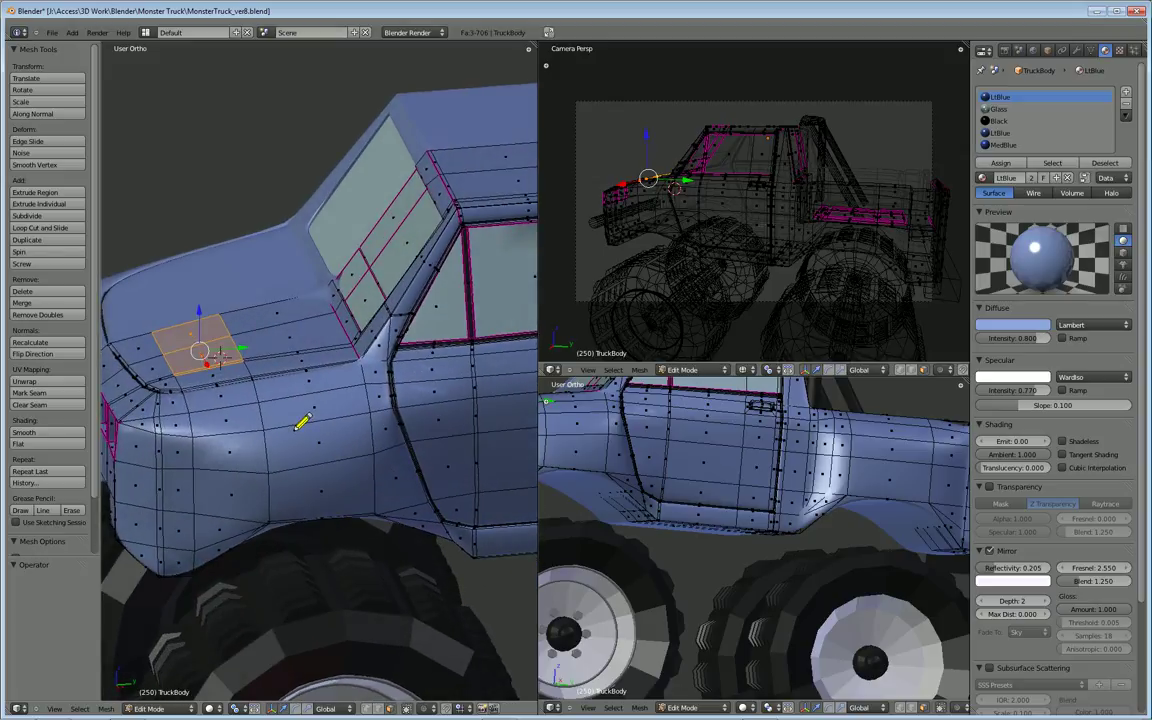
{"action": "right_click", "coordinate": [276, 316]}
{"action": "right_click", "coordinate": [291, 349], "text": "shift"}
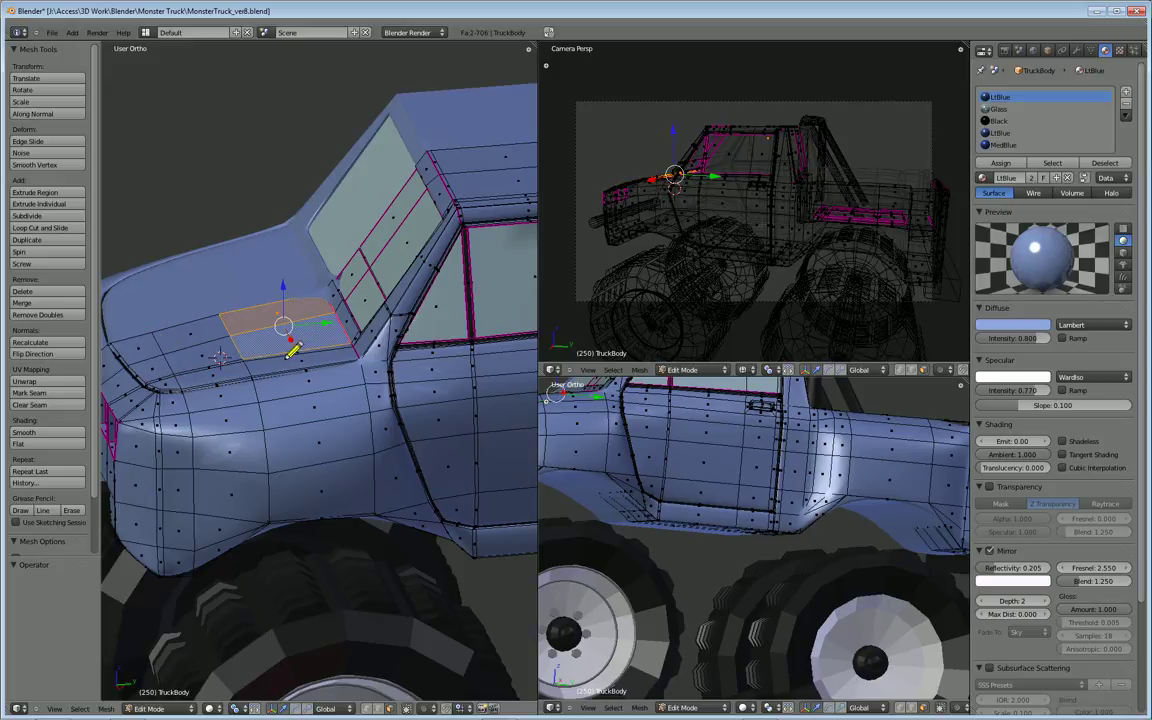
{"action": "right_click", "coordinate": [293, 351], "text": "shift"}
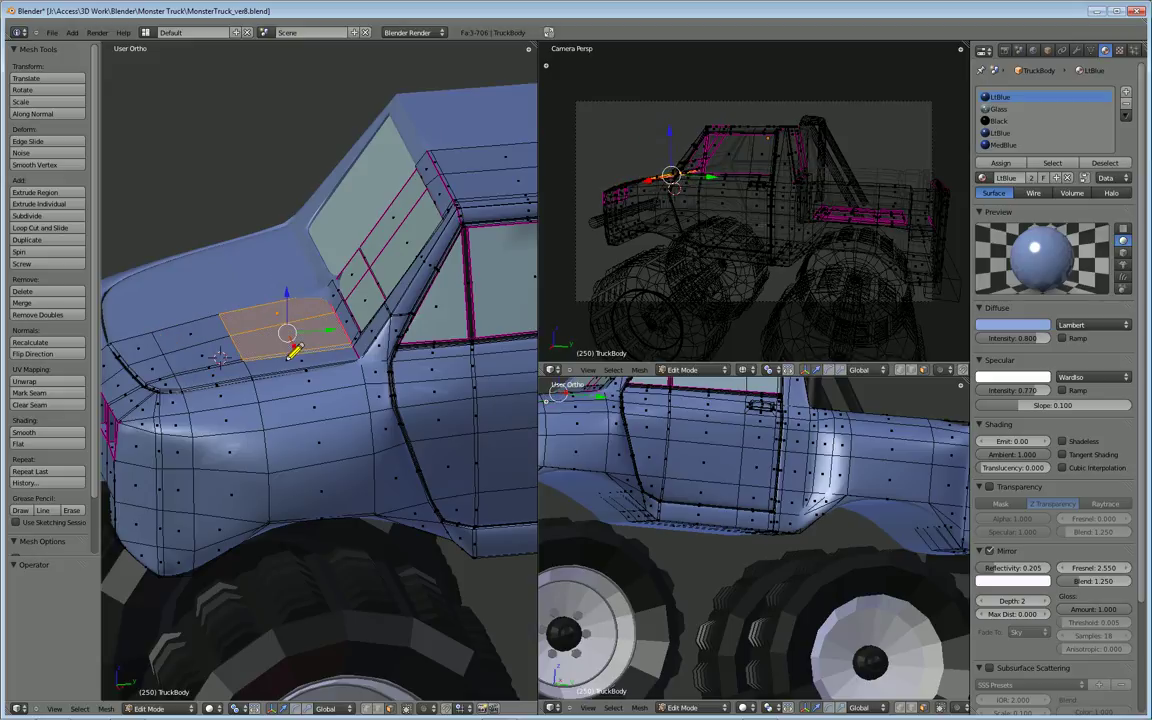
{"action": "right_click", "coordinate": [200, 362], "text": "shift"}
{"action": "right_click", "coordinate": [186, 336], "text": "shift"}
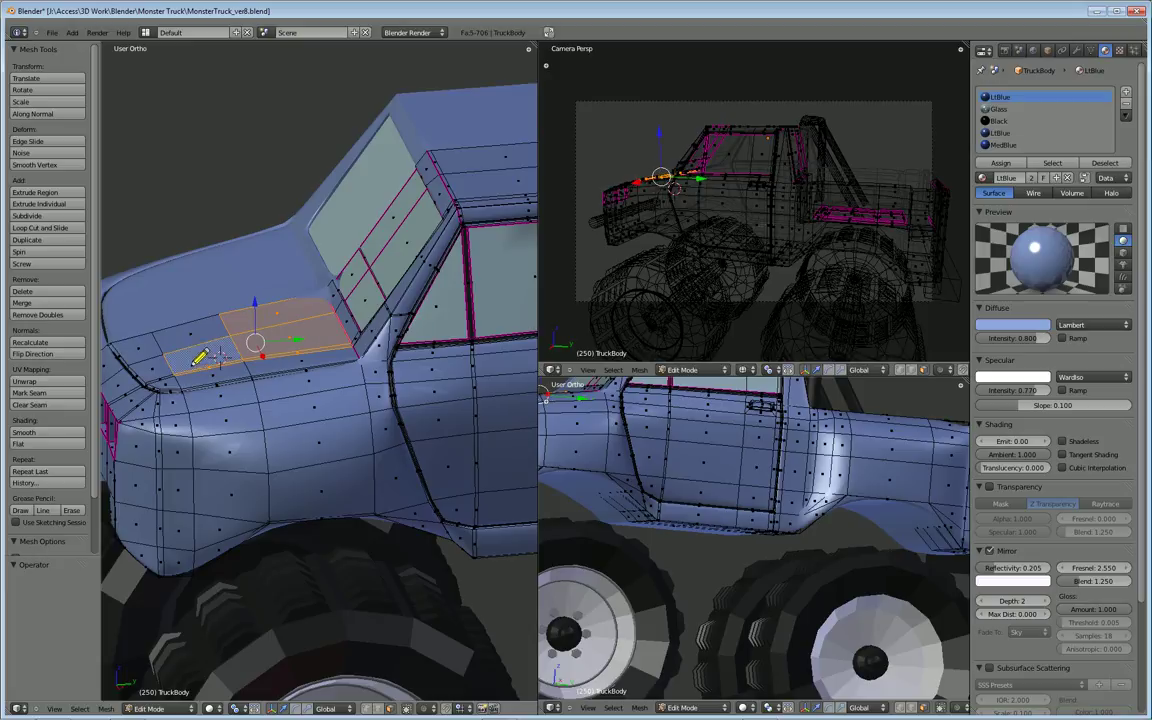
{"action": "right_click", "coordinate": [172, 318], "text": "shift"}
Move the six selected hood faces 1.481 along Z and -0.554 along Y, and check the shape in Object Mode.
{"action": "middle_click_drag", "start_coordinate": [272, 374], "coordinate": [292, 370]}
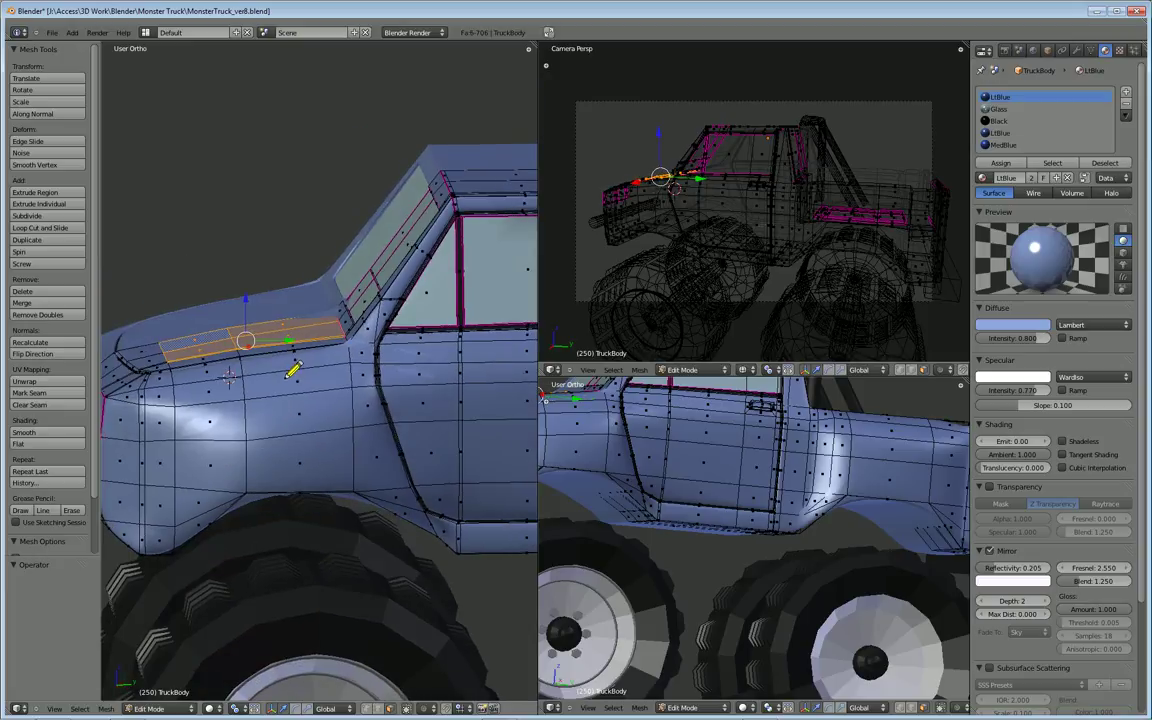
{"action": "key", "text": "g"}
{"action": "key", "text": "z"}
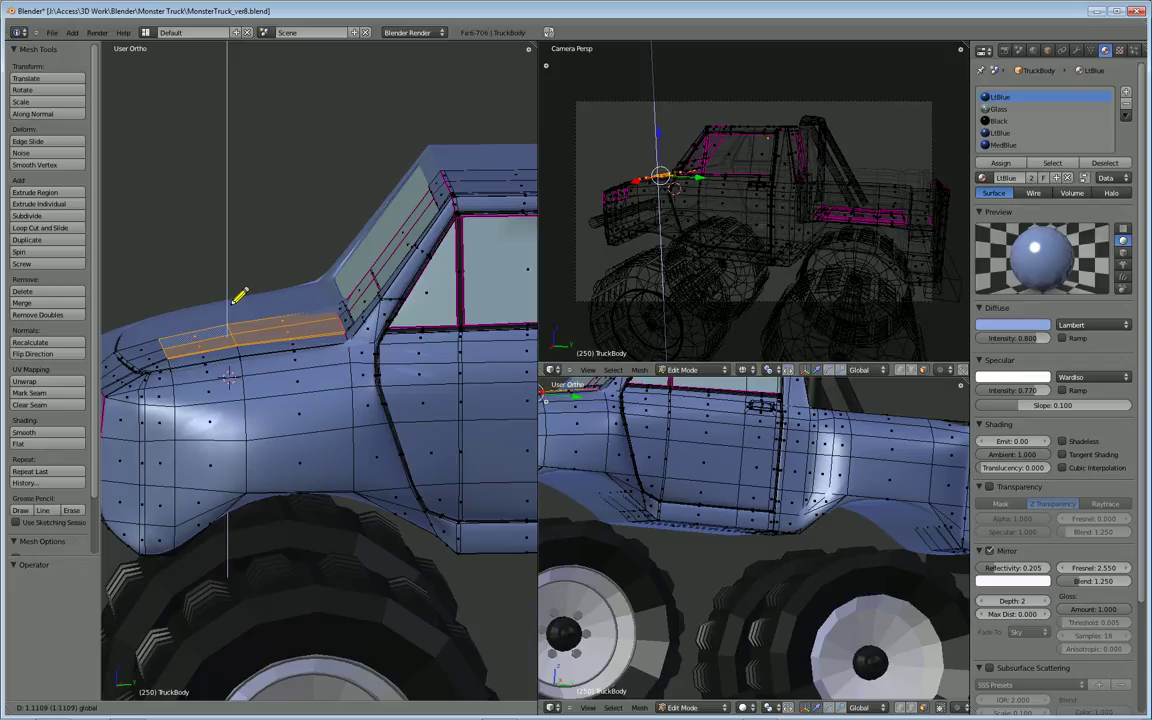
{"action": "left_click", "coordinate": [252, 298]}
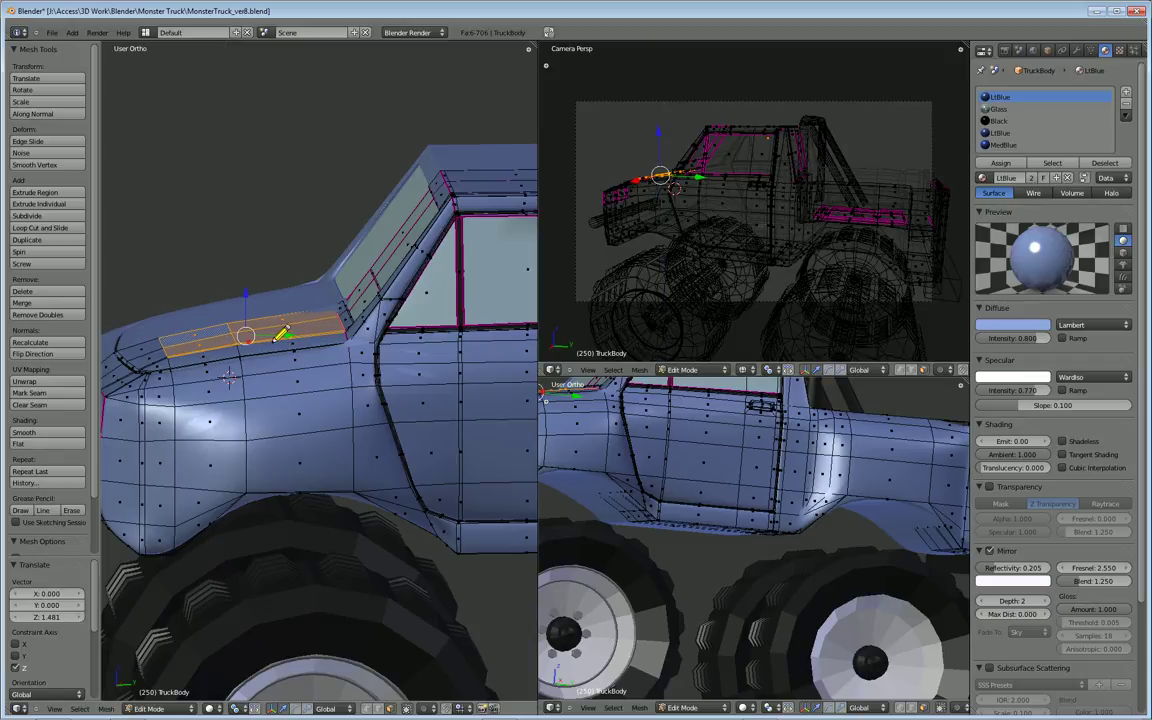
{"action": "key", "text": "g"}
{"action": "key", "text": "y"}
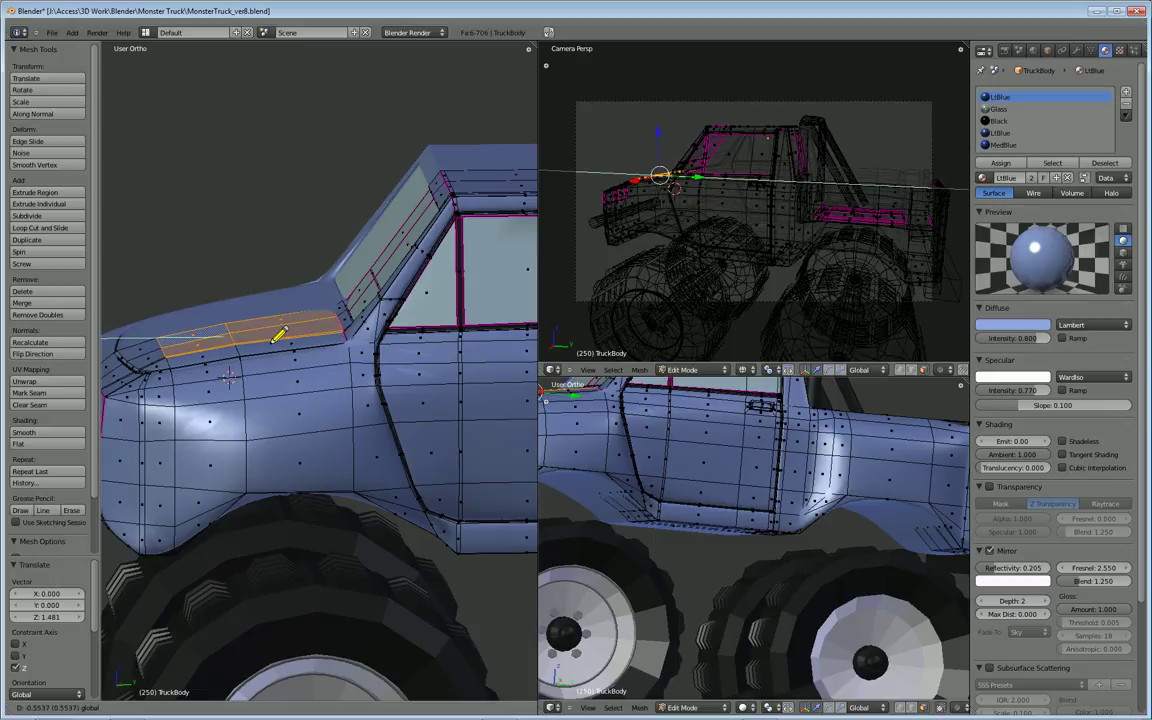
{"action": "left_click", "coordinate": [278, 337]}
{"action": "middle_click_drag", "start_coordinate": [296, 386], "coordinate": [329, 399]}
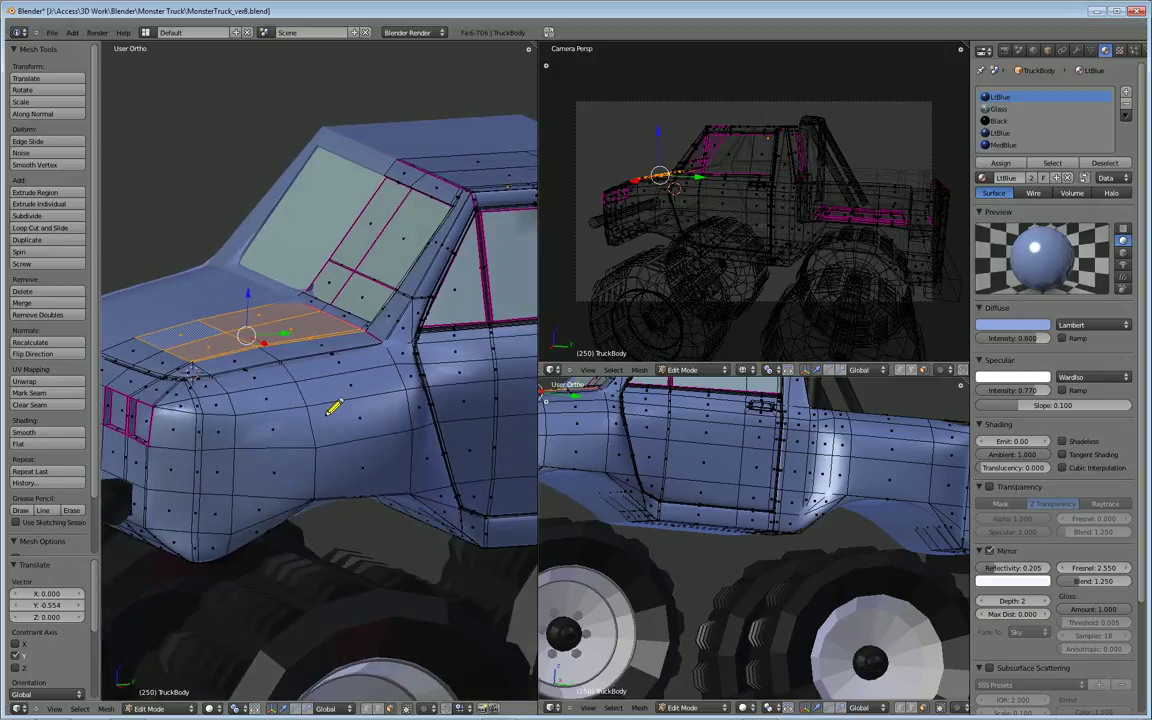
{"action": "key", "text": "Tab"}
{"action": "middle_click_drag", "start_coordinate": [240, 416], "coordinate": [312, 440]}
{"action": "key", "text": "Tab"}
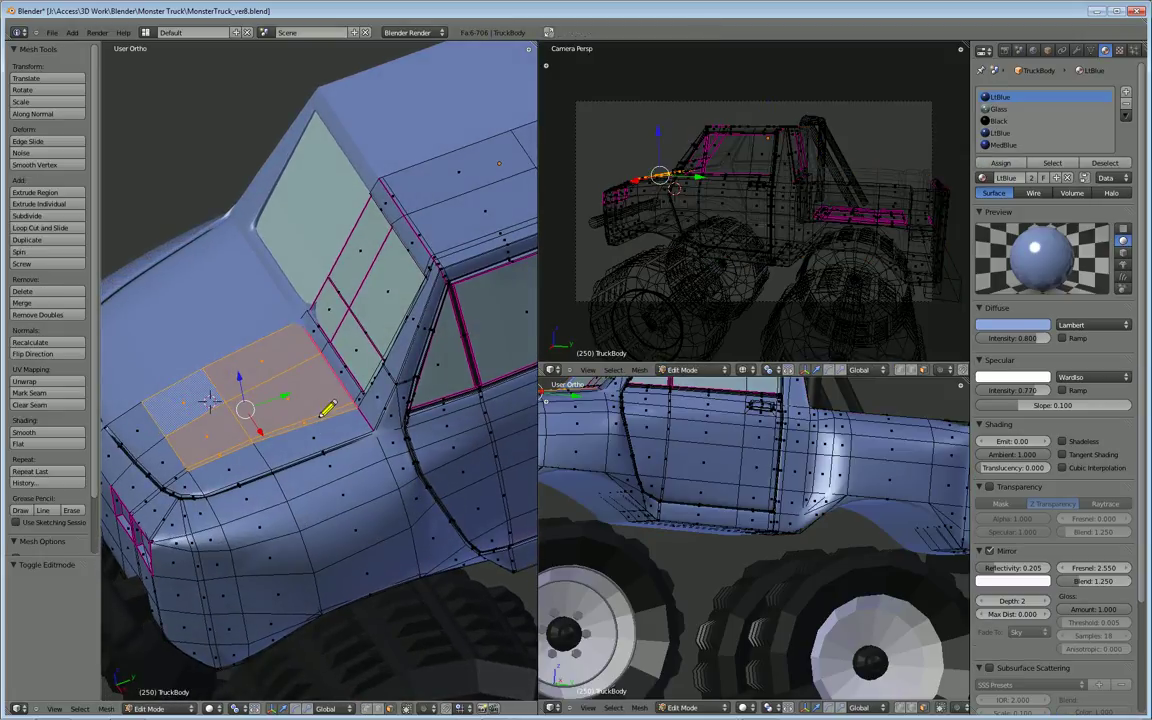
Enable edge selection and select the three edges along the hood's rear border at the windshield base.
{"action": "left_click", "coordinate": [285, 708]}
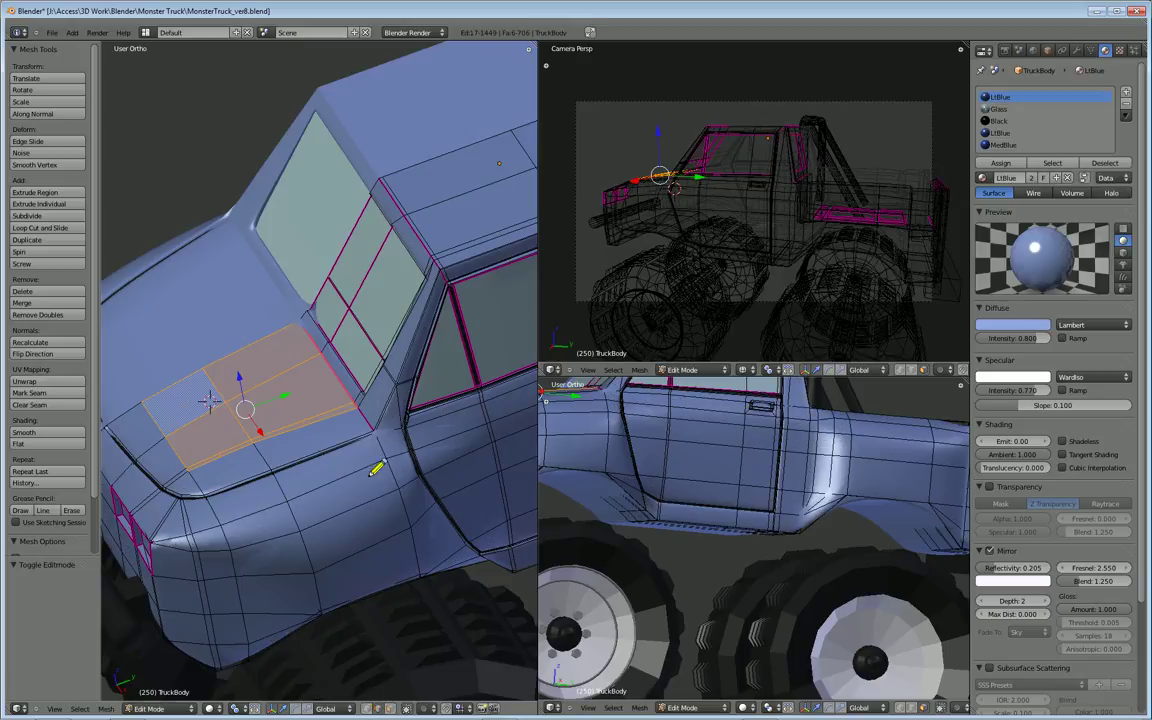
{"action": "right_click", "coordinate": [352, 408]}
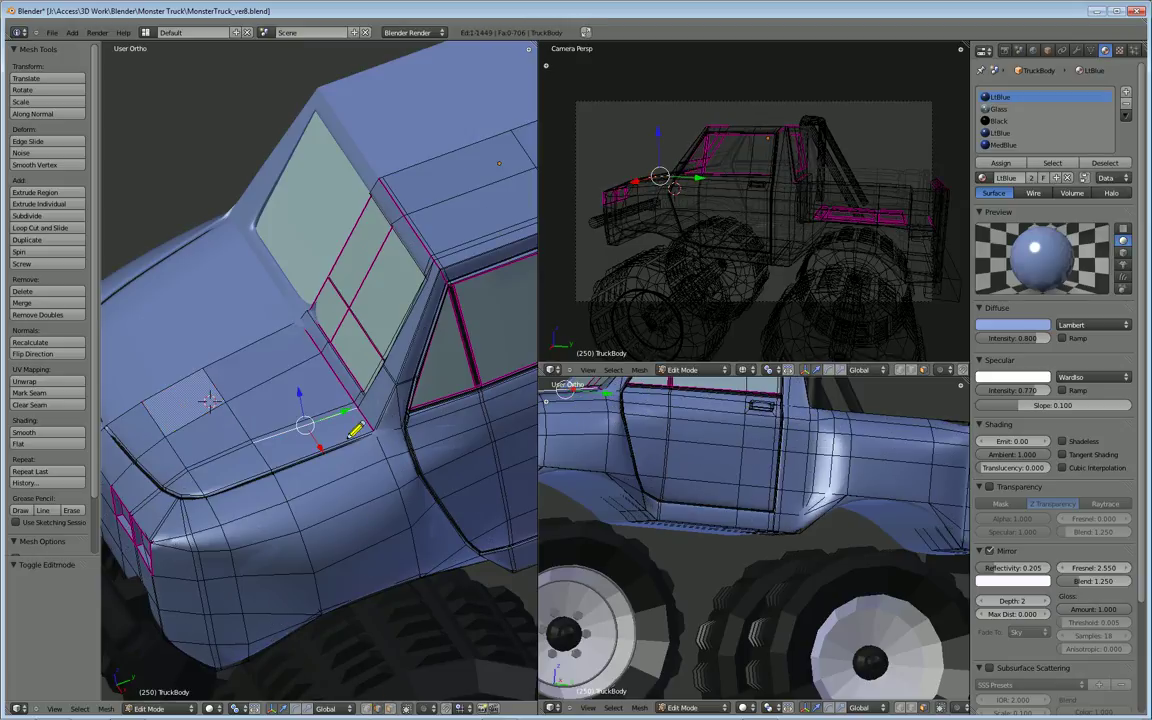
{"action": "middle_click_drag", "start_coordinate": [375, 437], "coordinate": [342, 574], "text": "shift"}
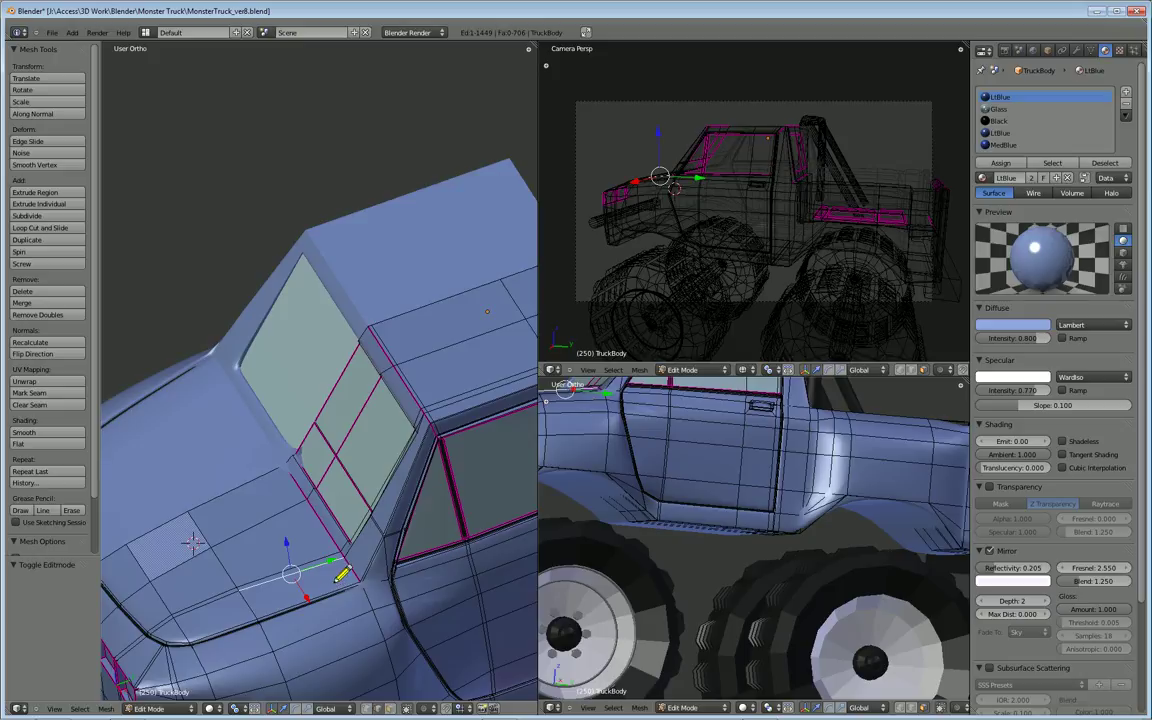
{"action": "scroll", "coordinate": [342, 574], "scroll_direction": "up", "scroll_amount": 3}
{"action": "middle_click_drag", "start_coordinate": [342, 632], "coordinate": [348, 341], "text": "shift"}
{"action": "right_click", "coordinate": [345, 461]}
{"action": "right_click", "coordinate": [321, 426], "text": "shift"}
{"action": "right_click", "coordinate": [261, 334], "text": "shift"}
Move the three selected rear hood edges -9.630 along Z, followed by a move of 11.706 along Z.
{"action": "middle_click_drag", "start_coordinate": [370, 528], "coordinate": [318, 382]}
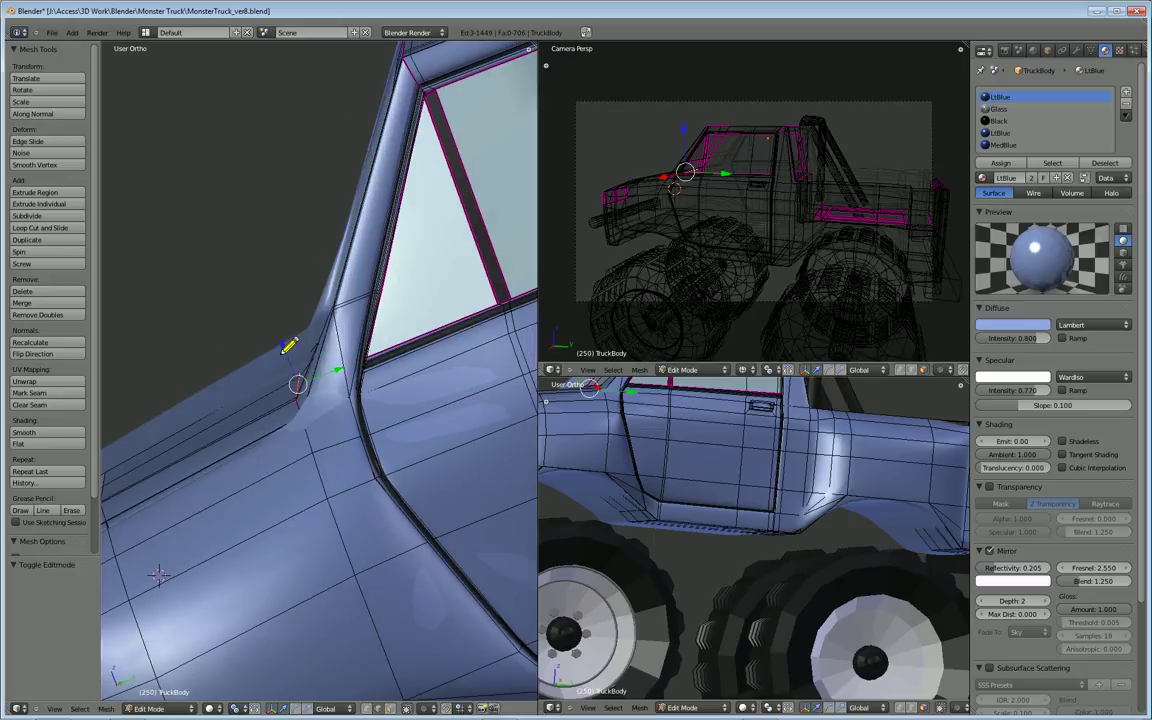
{"action": "key", "text": "g"}
{"action": "key", "text": "z"}
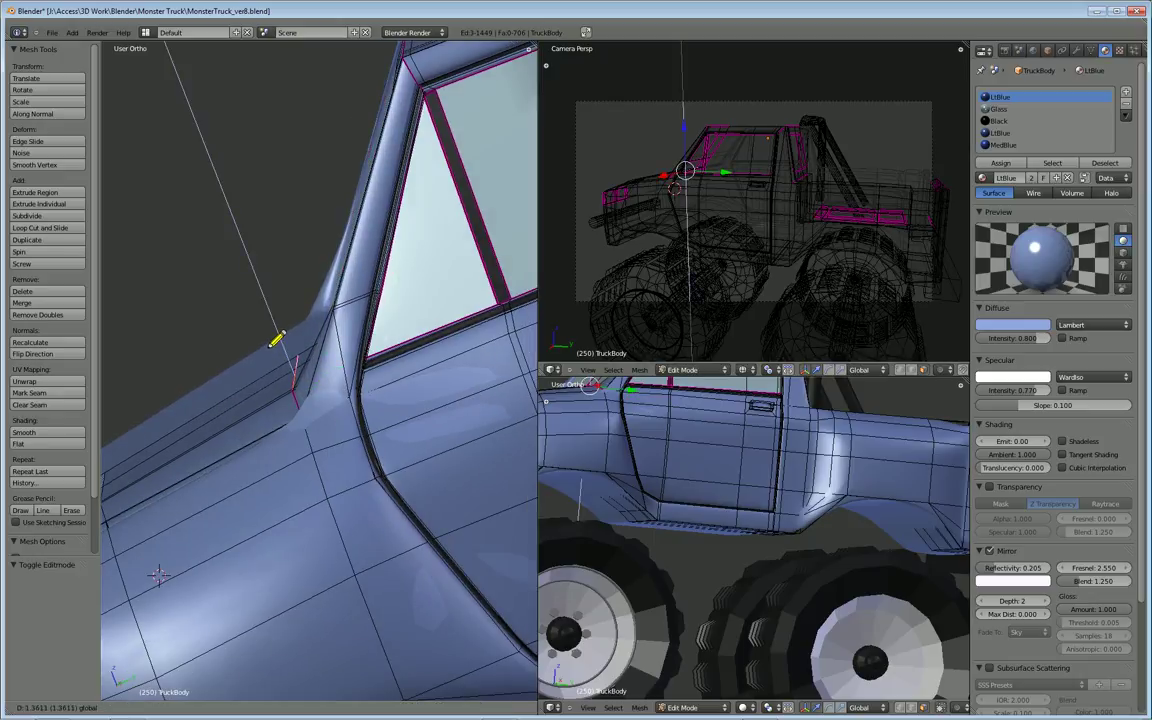
{"action": "left_click", "coordinate": [305, 438]}
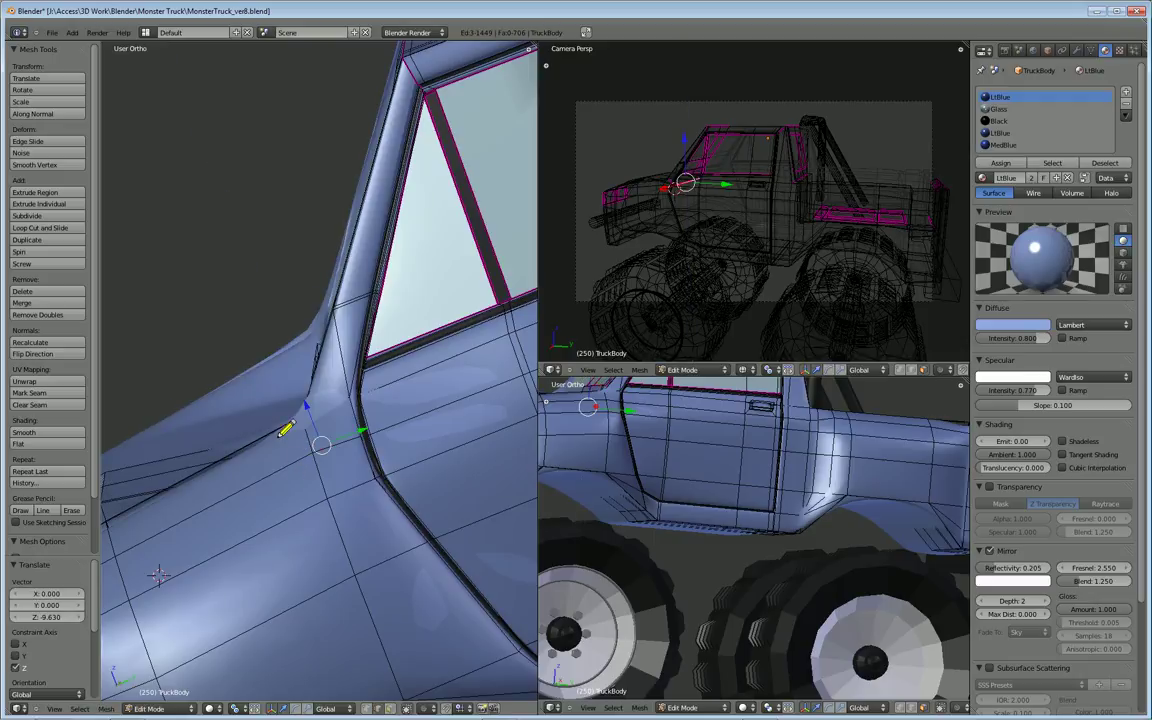
{"action": "key", "text": "g"}
{"action": "key", "text": "z"}
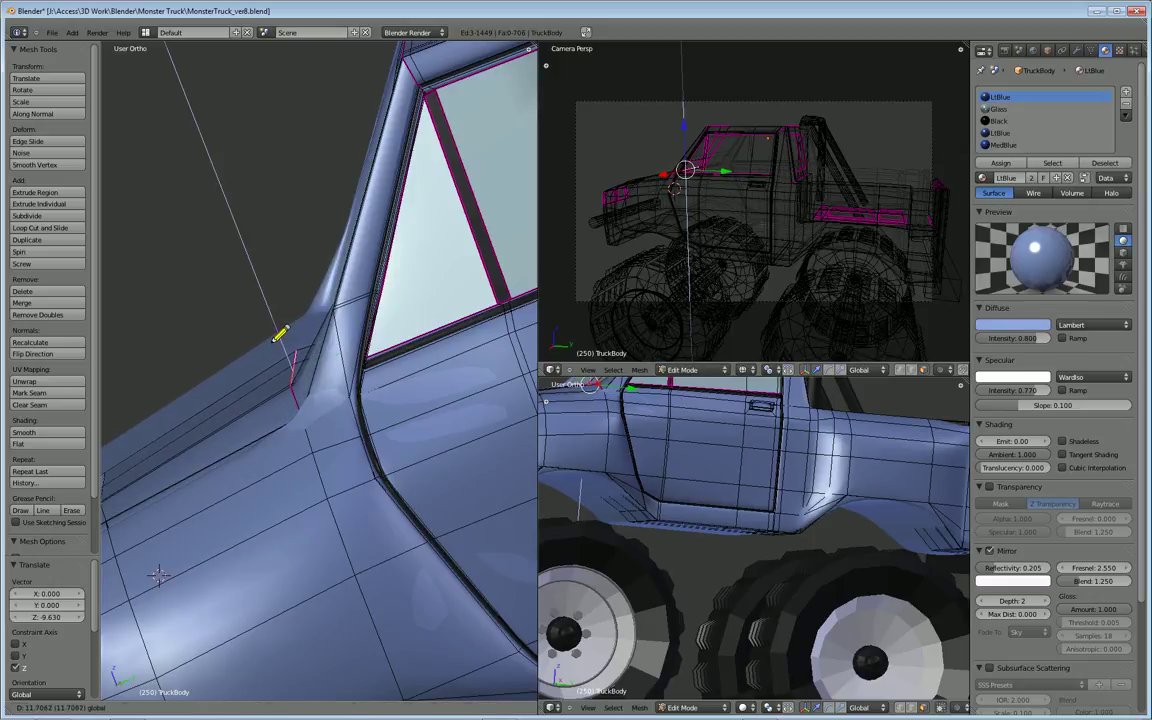
{"action": "left_click", "coordinate": [278, 330]}
{"action": "middle_click_drag", "start_coordinate": [288, 437], "coordinate": [331, 481]}
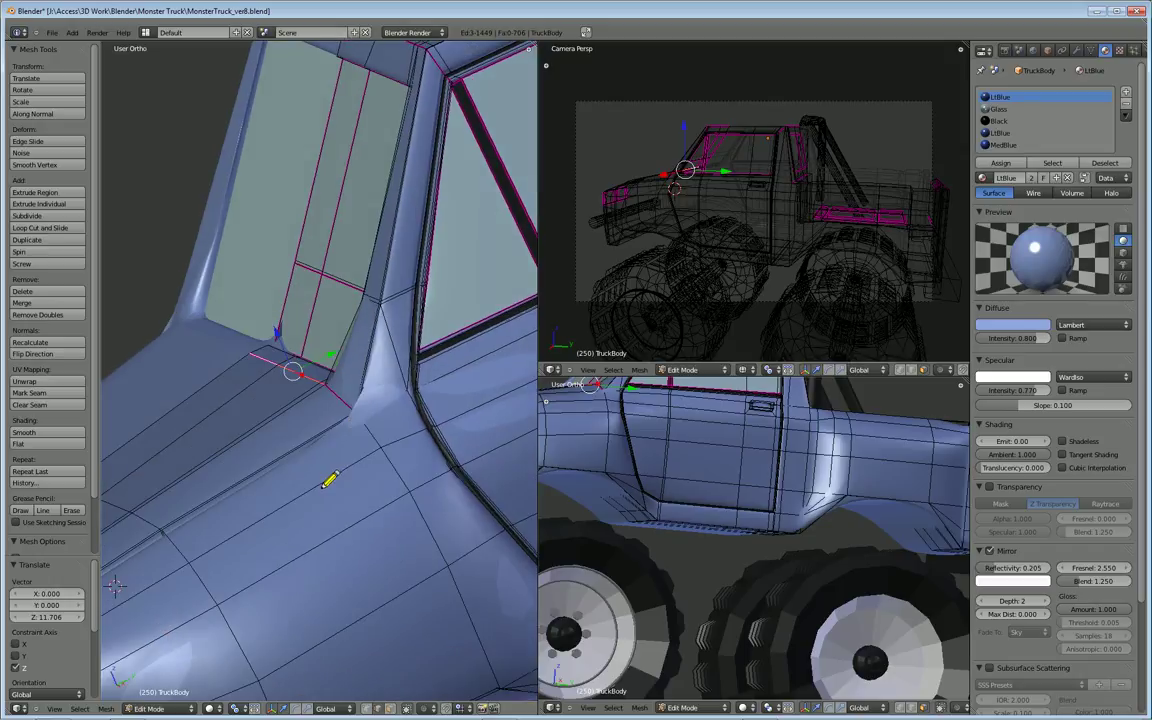
Enable vertex selection and move the vertex at the hood's rear outer corner -1.063 along Z.
{"action": "left_click", "coordinate": [372, 708], "text": "shift"}
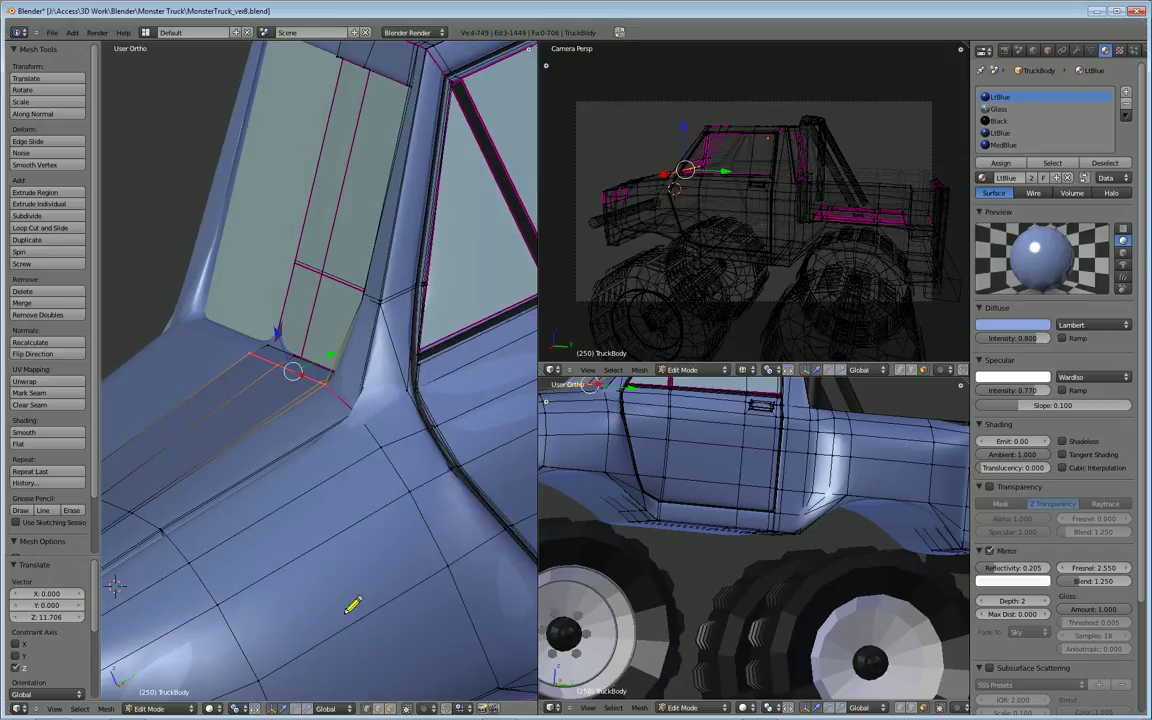
{"action": "middle_click_drag", "start_coordinate": [349, 486], "coordinate": [379, 515]}
{"action": "right_click", "coordinate": [377, 418]}
{"action": "middle_click_drag", "start_coordinate": [377, 418], "coordinate": [419, 435]}
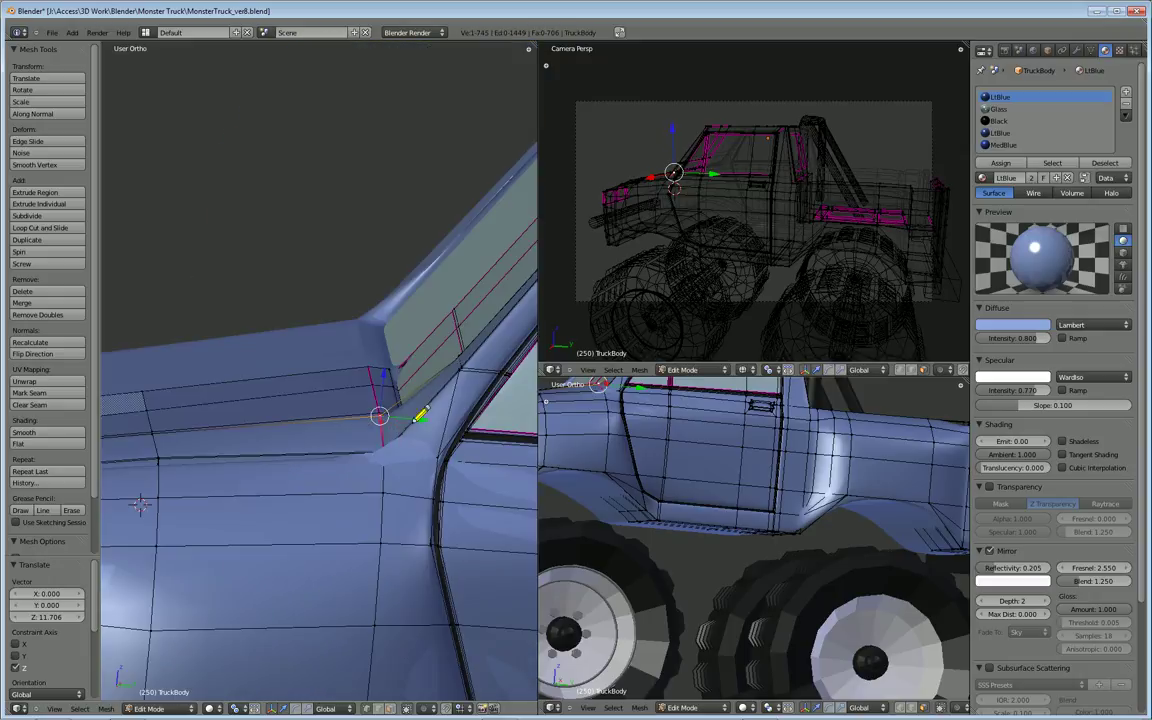
{"action": "left_click_drag", "start_coordinate": [383, 372], "coordinate": [383, 380]}
{"action": "middle_click_drag", "start_coordinate": [383, 380], "coordinate": [403, 465]}
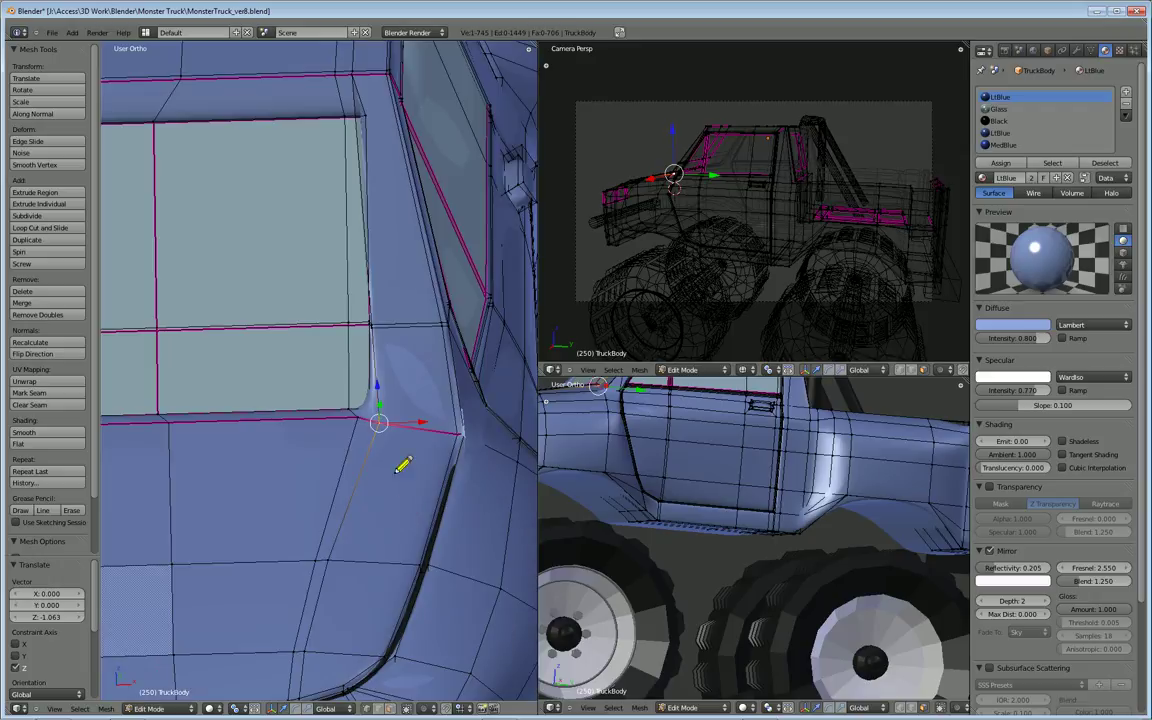
Move the inner vertex near the hood's rear corner, below the windshield corner, -1.301 along X.
{"action": "middle_click_drag", "start_coordinate": [381, 414], "coordinate": [411, 436]}
{"action": "key", "text": "g"}
{"action": "key", "text": "x"}
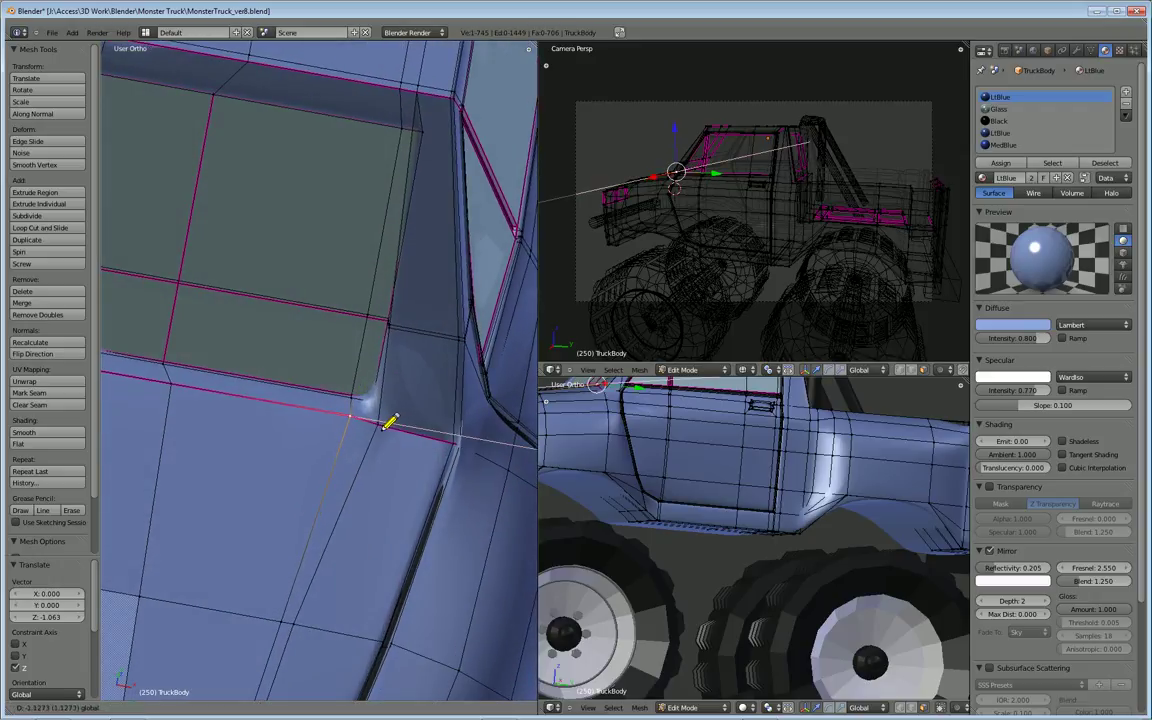
{"action": "left_click", "coordinate": [383, 430]}
Select the neighbouring outer vertex at the hood's rear corner and move it -0.985 along X and 0.440 along Z.
{"action": "right_click", "coordinate": [374, 436]}
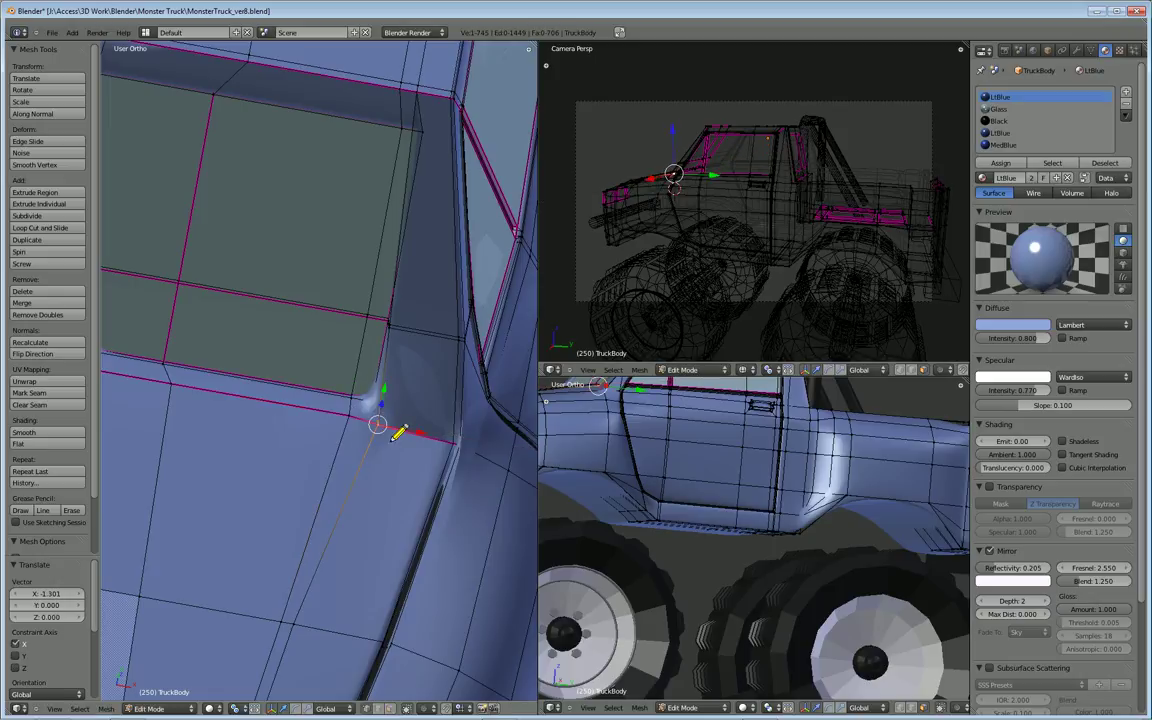
{"action": "key", "text": "g"}
{"action": "key", "text": "x"}
{"action": "left_click", "coordinate": [396, 433]}
{"action": "middle_click_drag", "start_coordinate": [396, 433], "coordinate": [345, 385]}
{"action": "key", "text": "g"}
{"action": "key", "text": "x"}
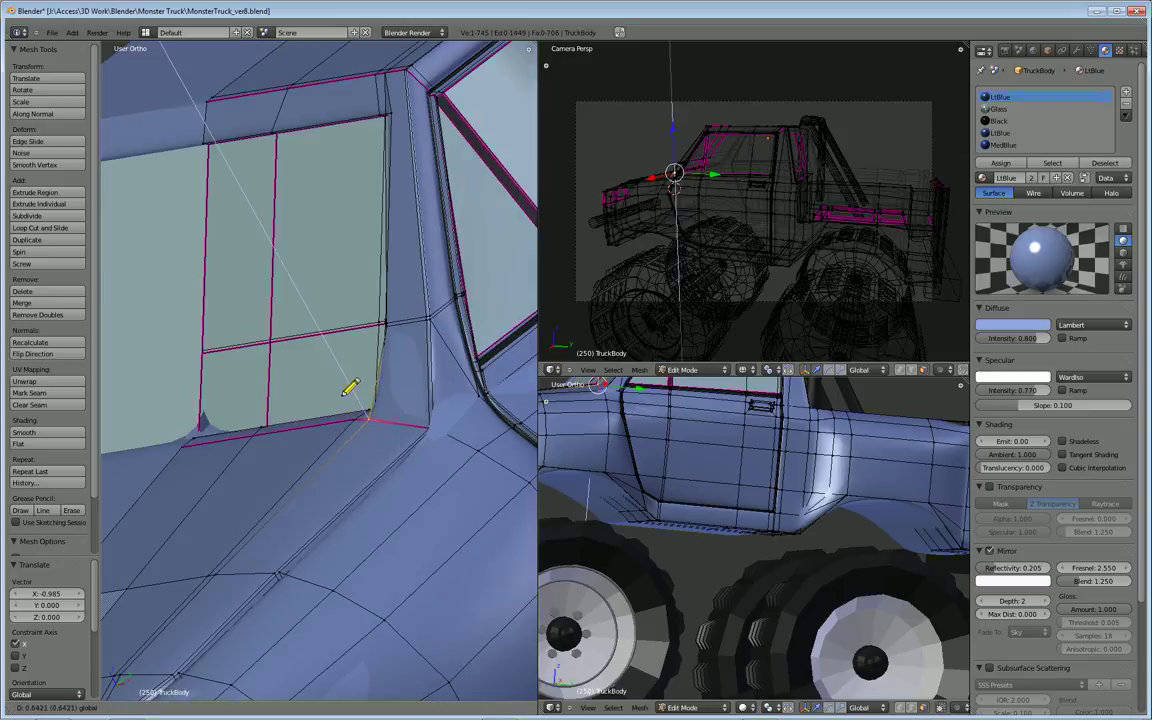
{"action": "left_click", "coordinate": [350, 390]}
Shift the rear hood vertex below the windshield's vertical edge line along X, and check the truck body in Object Mode.
{"action": "middle_click_drag", "start_coordinate": [350, 478], "coordinate": [174, 443]}
{"action": "right_click", "coordinate": [172, 445]}
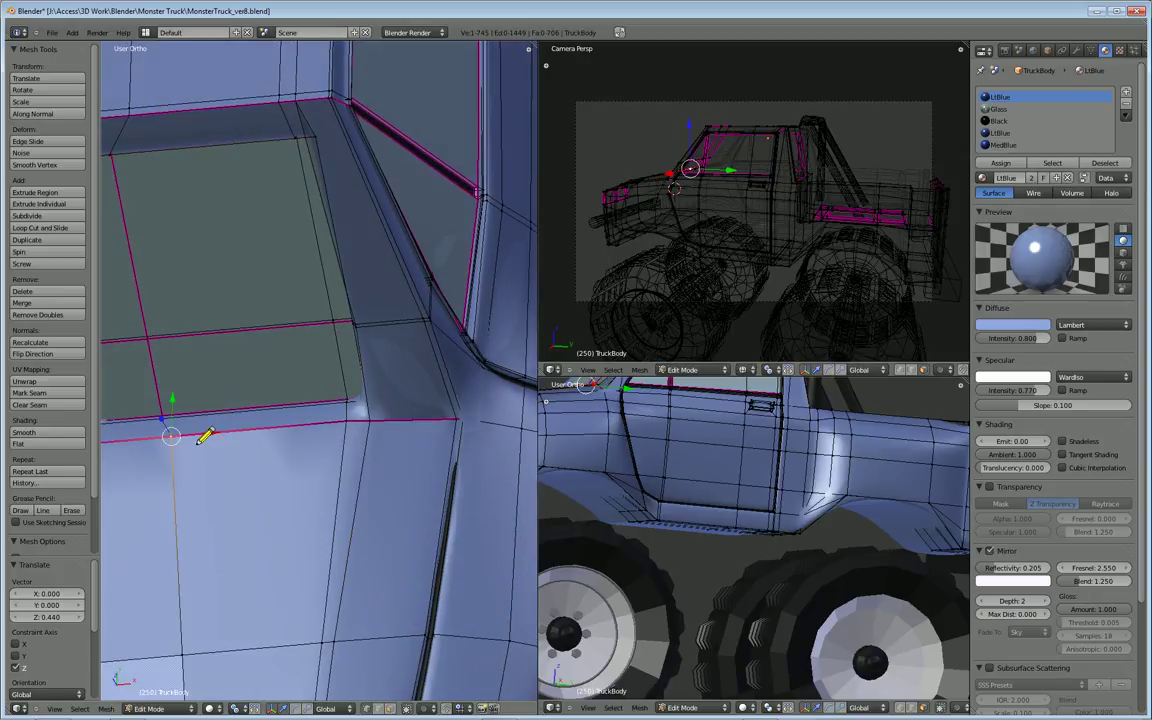
{"action": "key", "text": "g"}
{"action": "key", "text": "x"}
{"action": "left_click", "coordinate": [205, 452]}
{"action": "middle_click_drag", "start_coordinate": [213, 481], "coordinate": [385, 474]}
{"action": "key", "text": "Tab"}
{"action": "middle_click_drag", "start_coordinate": [475, 393], "coordinate": [307, 498]}
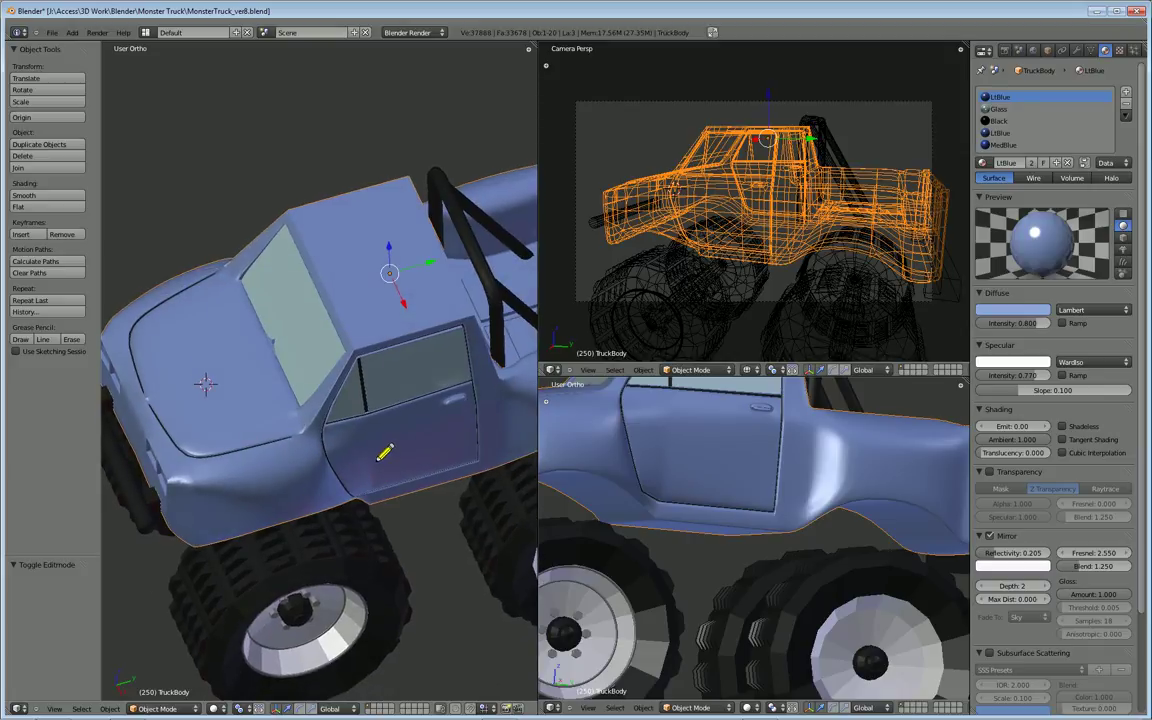
{"action": "middle_click_drag", "start_coordinate": [385, 453], "coordinate": [372, 522]}
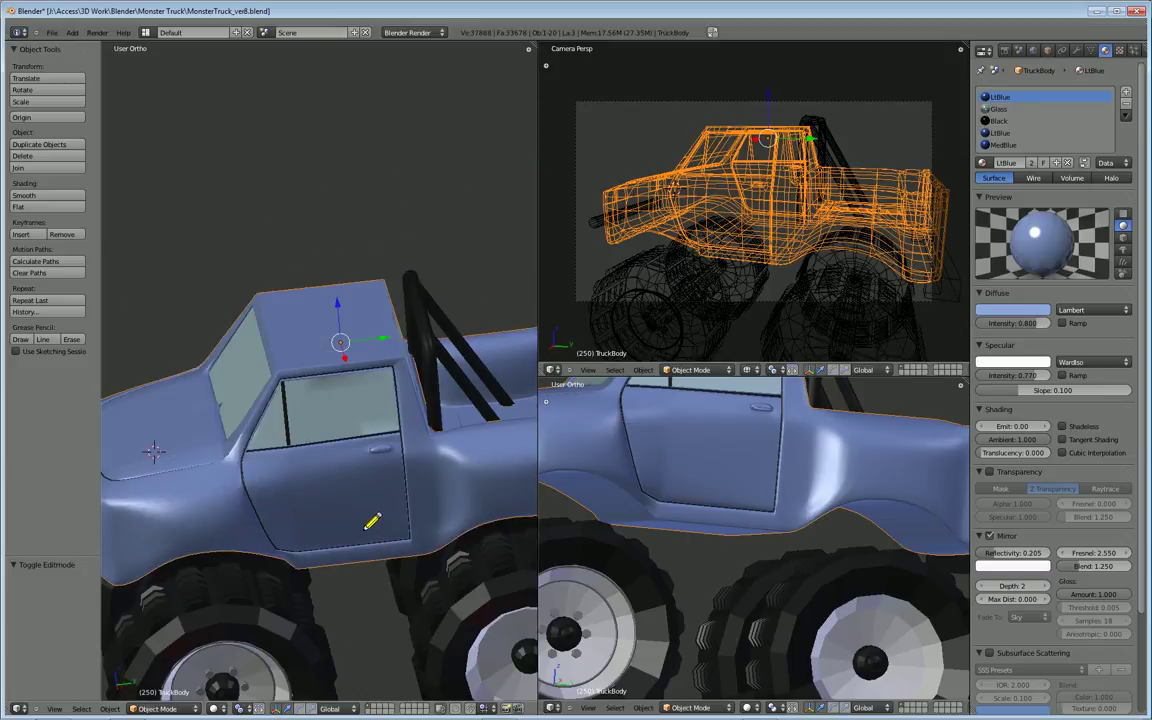